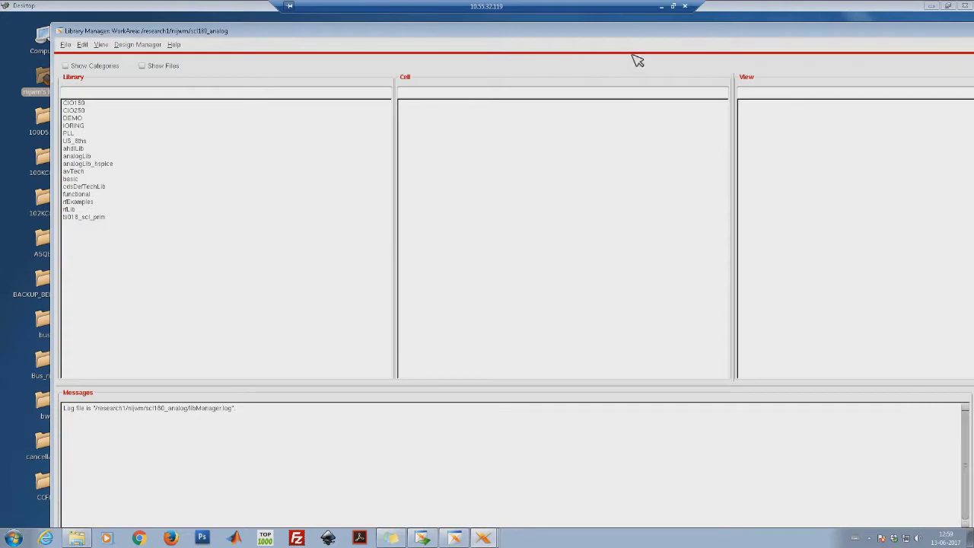
Create a schematic cell view named Demo_inverter in the DEMO library and maximize its schematic editor window.
drag(732, 38, 730, 37)
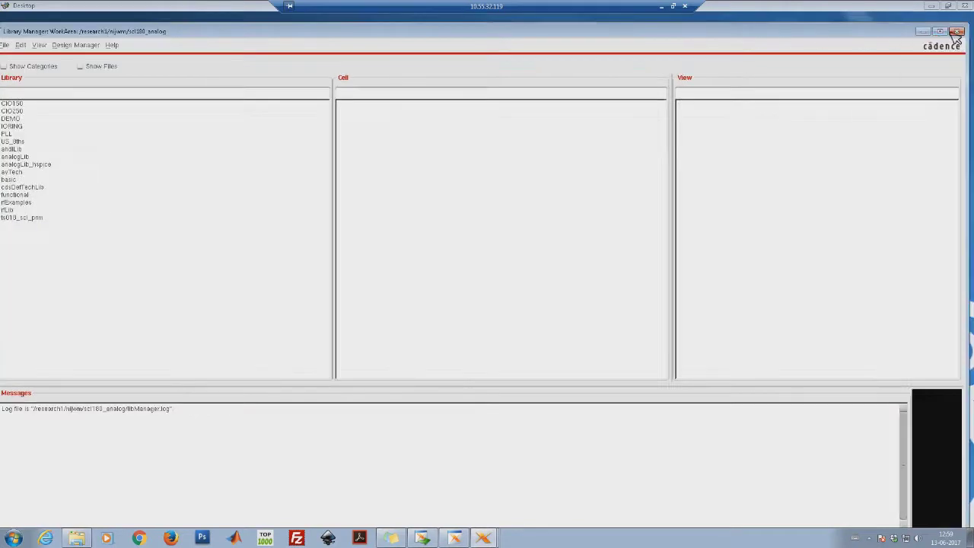
click(945, 32)
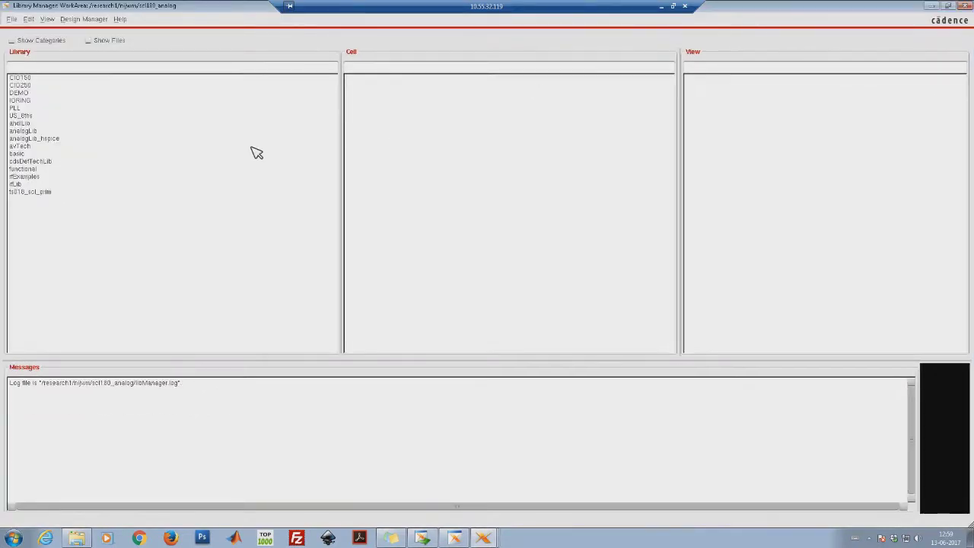
click(19, 92)
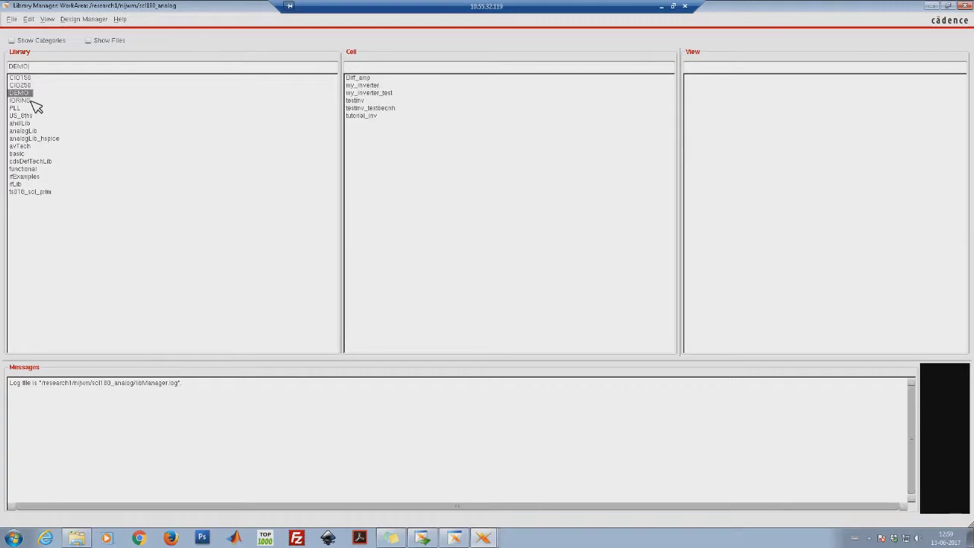
click(11, 18)
mouse_move(44, 34)
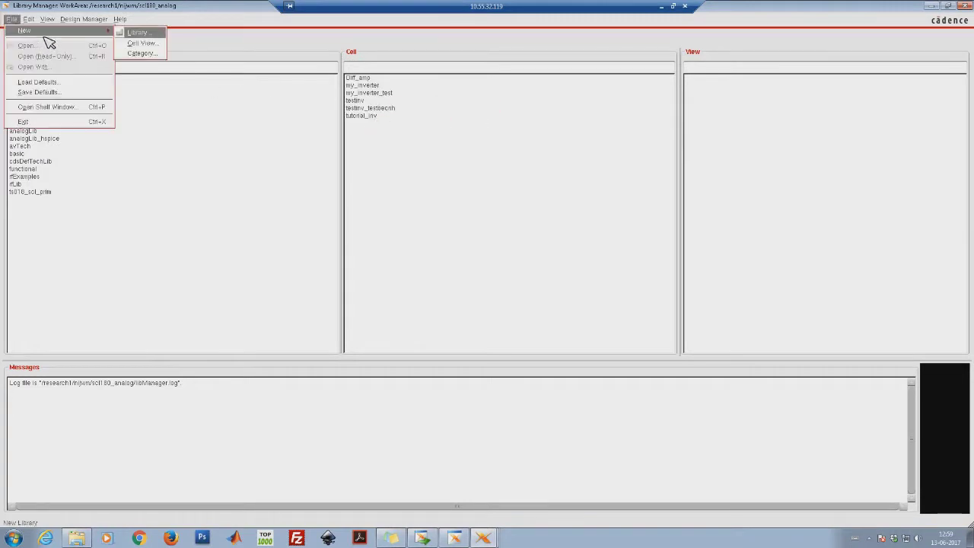
click(152, 43)
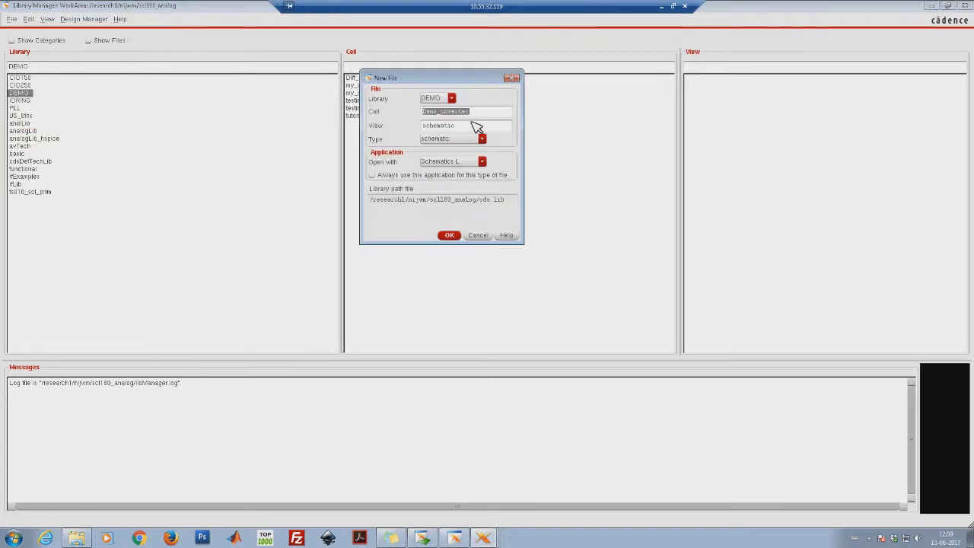
click(490, 121)
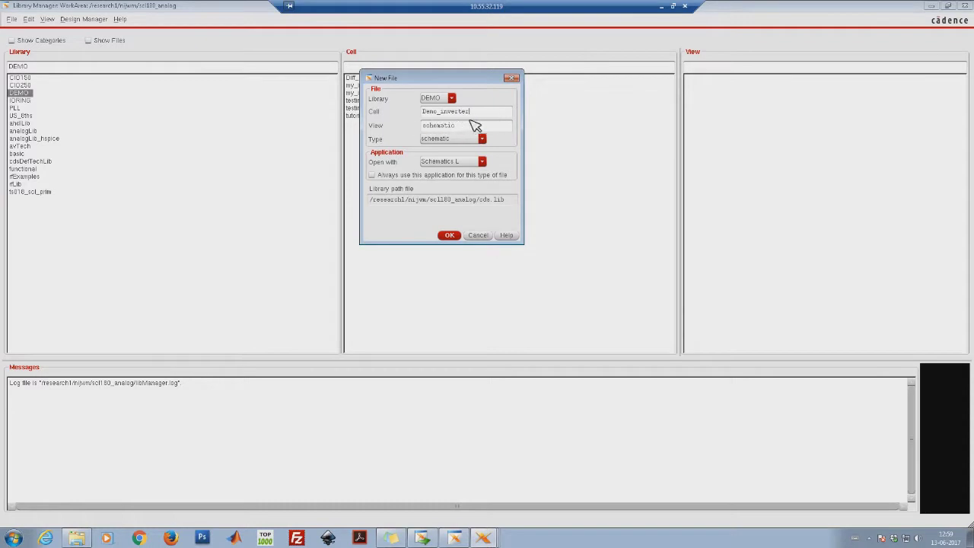
click(455, 240)
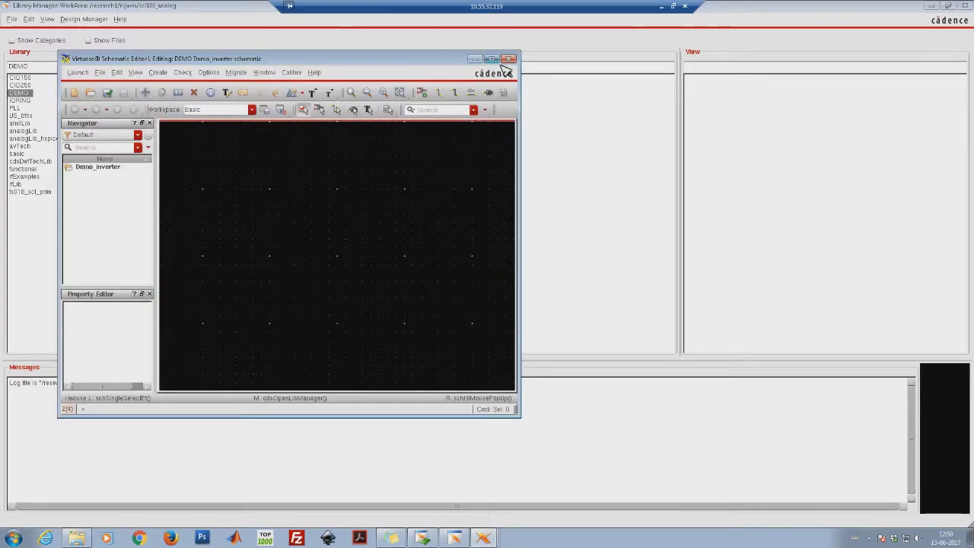
click(492, 59)
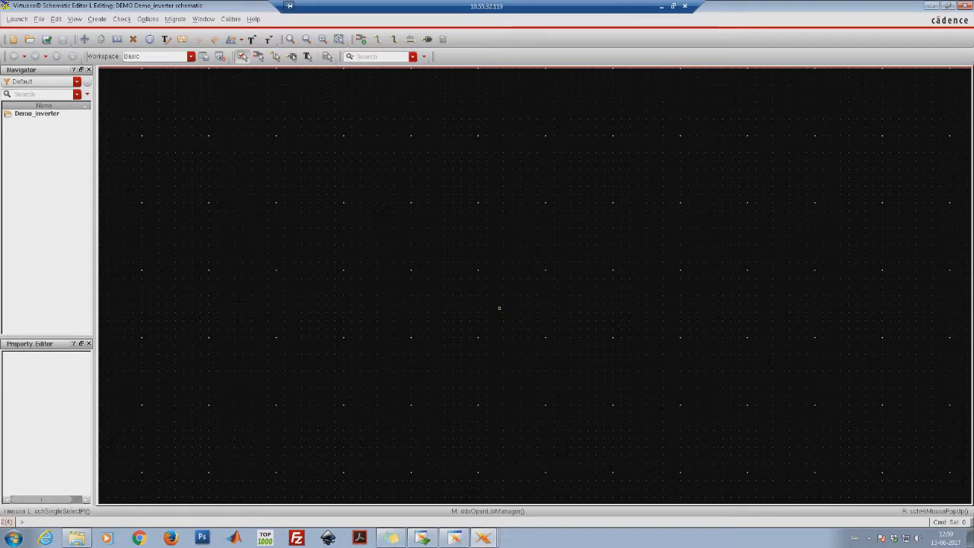
Place one nmos_18 symbol from the ts018_scl_prim library near the middle of the empty schematic.
click(368, 47)
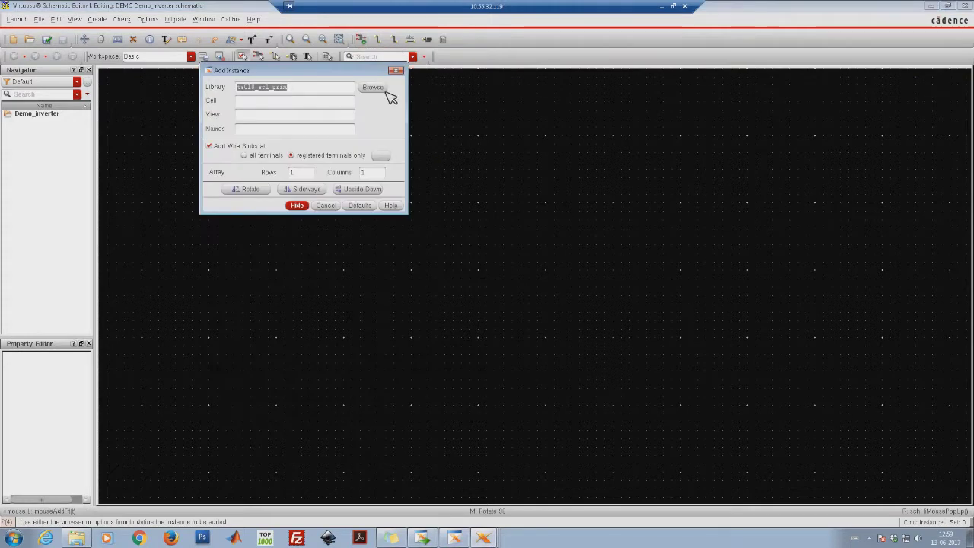
click(385, 90)
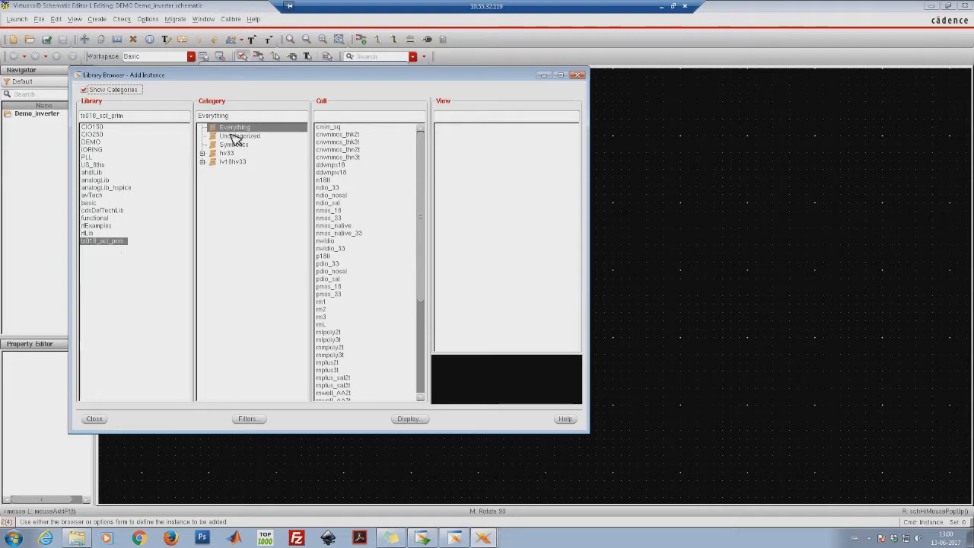
click(335, 212)
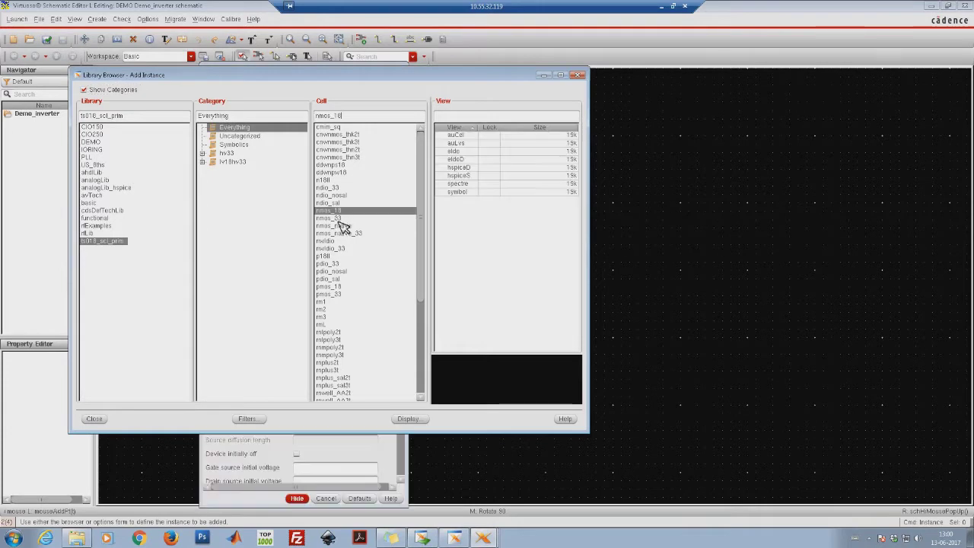
click(461, 192)
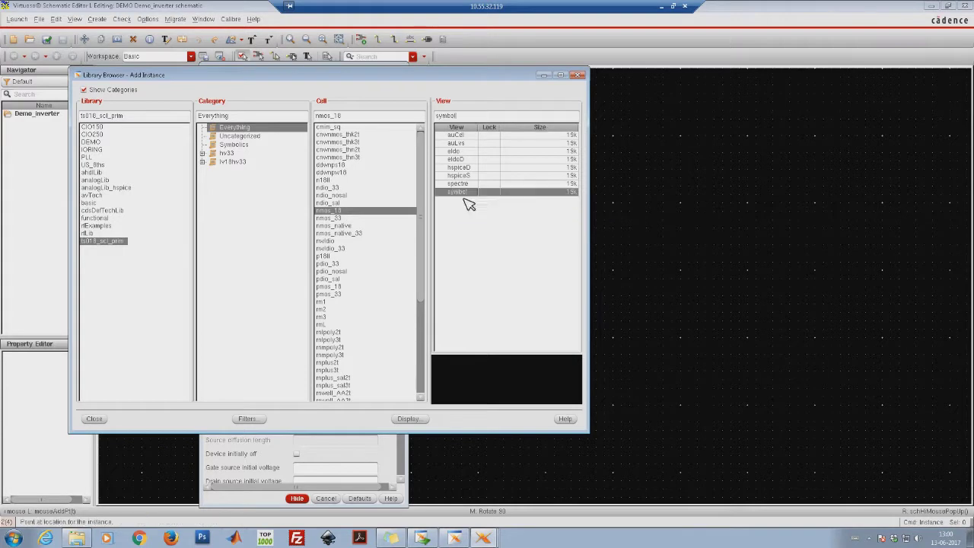
click(578, 74)
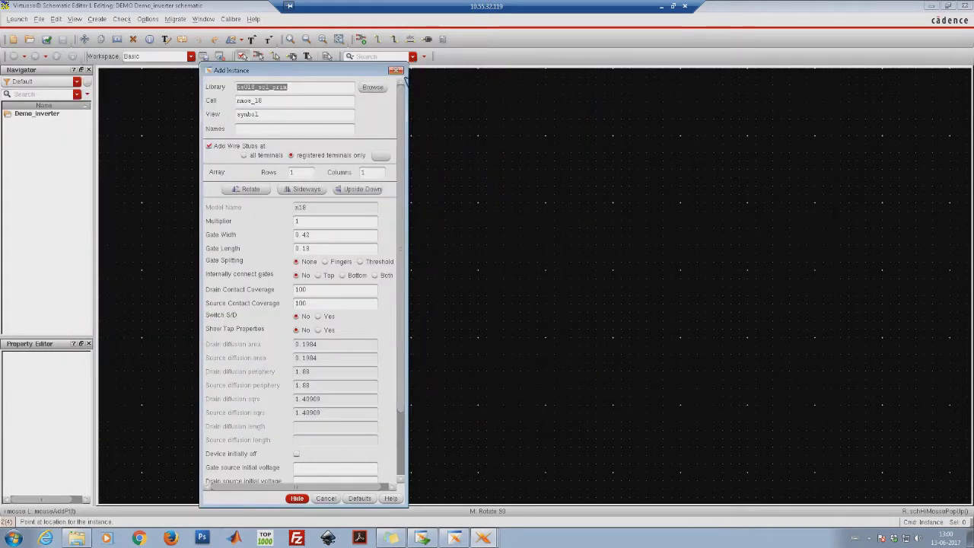
click(396, 70)
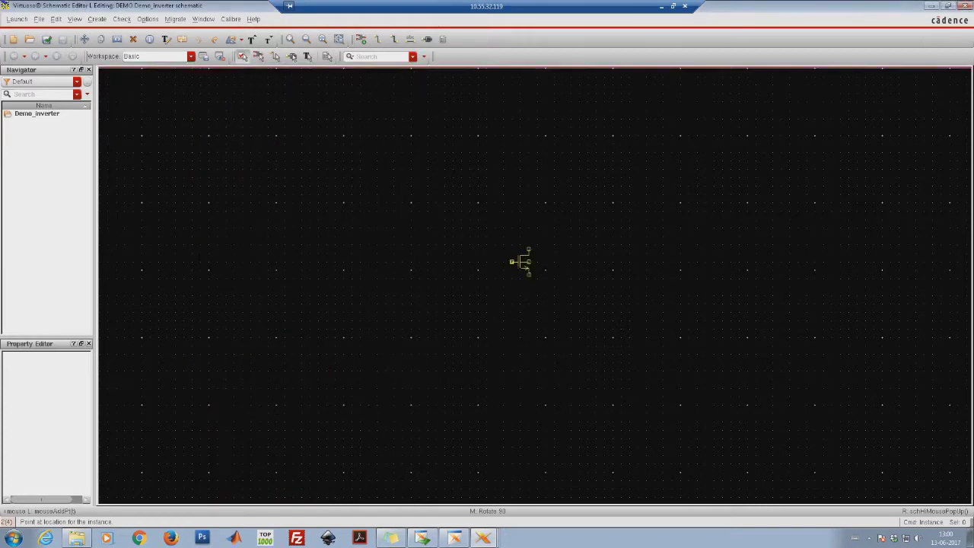
click(521, 262)
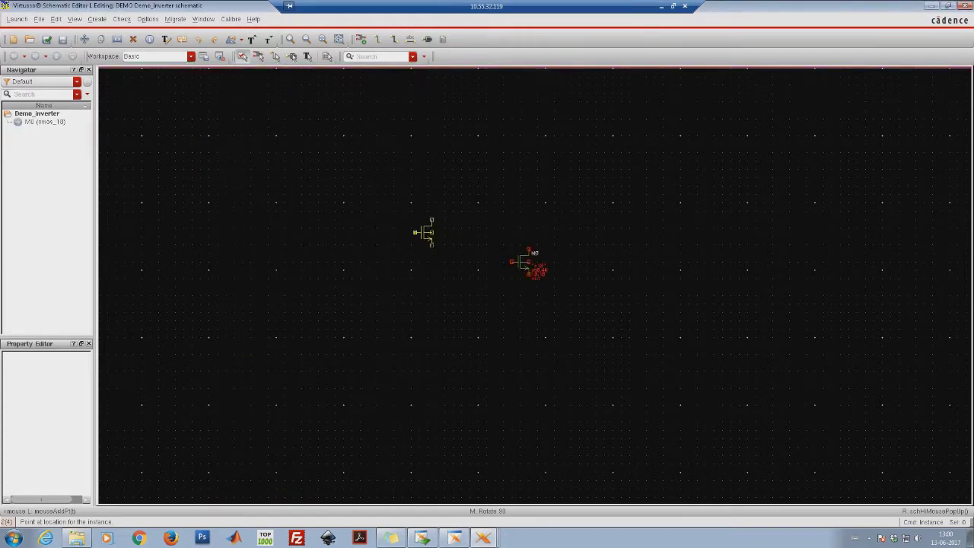
key(Escape)
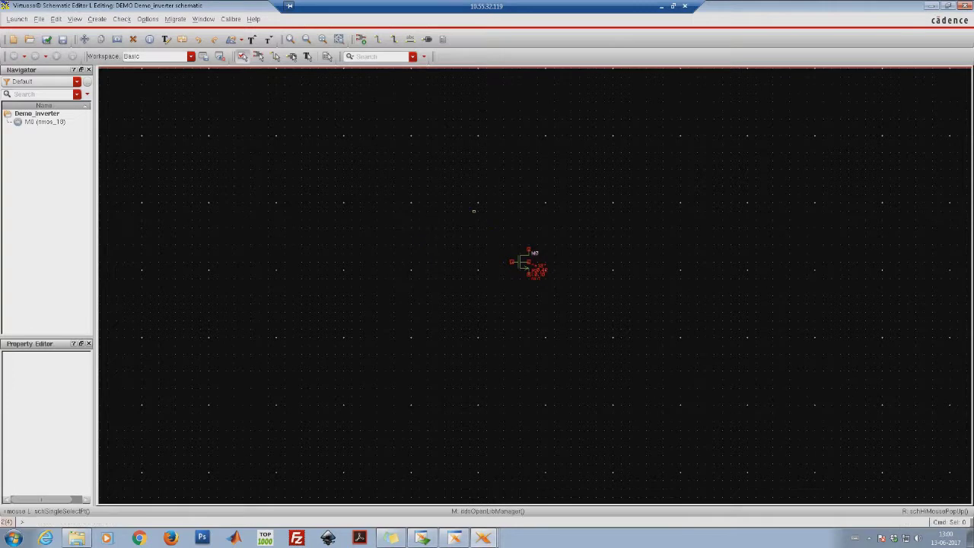
Set the gate width of the NMOS transistor to 2.
right_drag(469, 203, 572, 305)
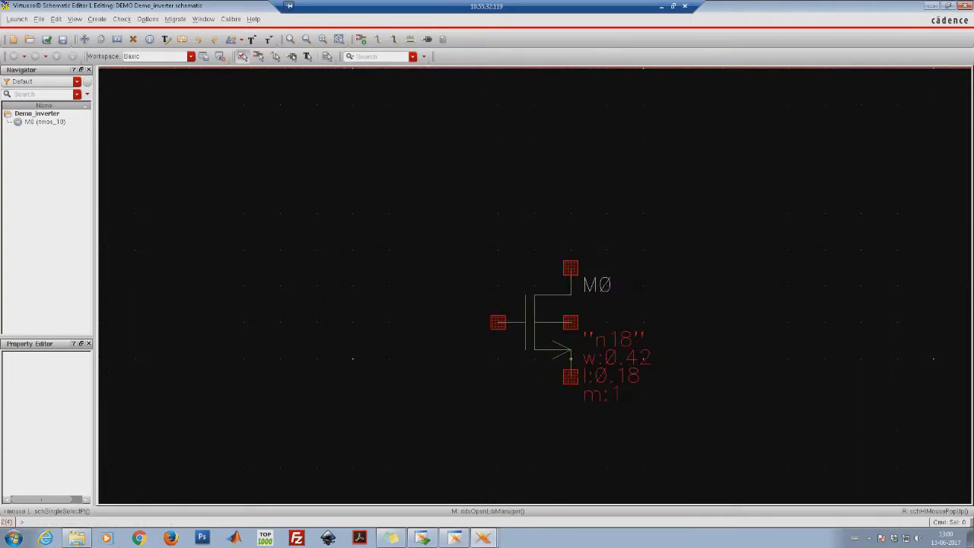
click(554, 338)
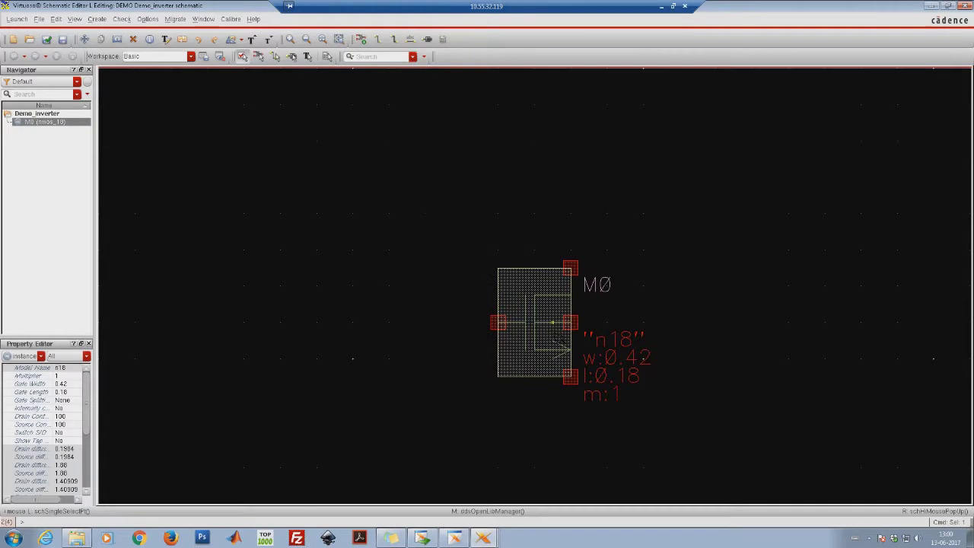
key(q)
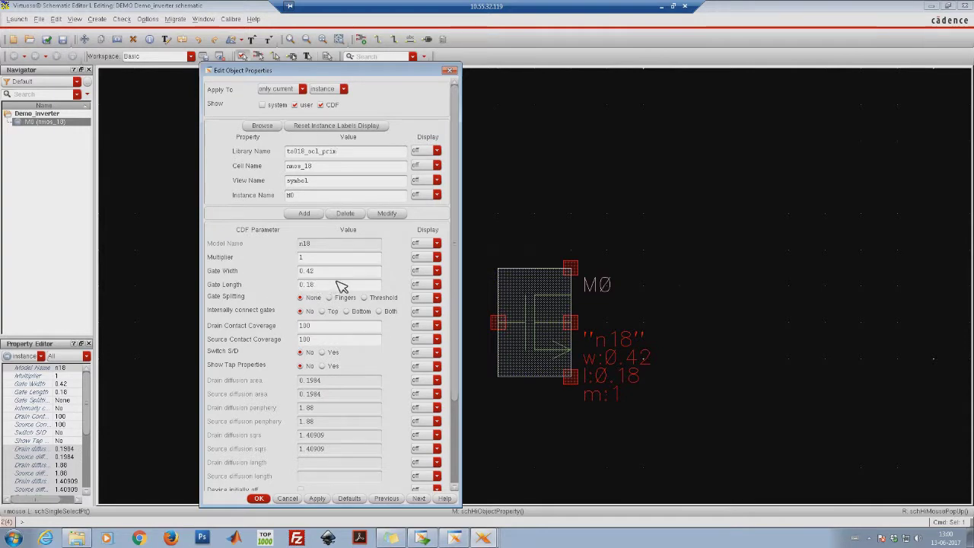
drag(316, 275, 265, 277)
text(2)
click(261, 500)
click(424, 213)
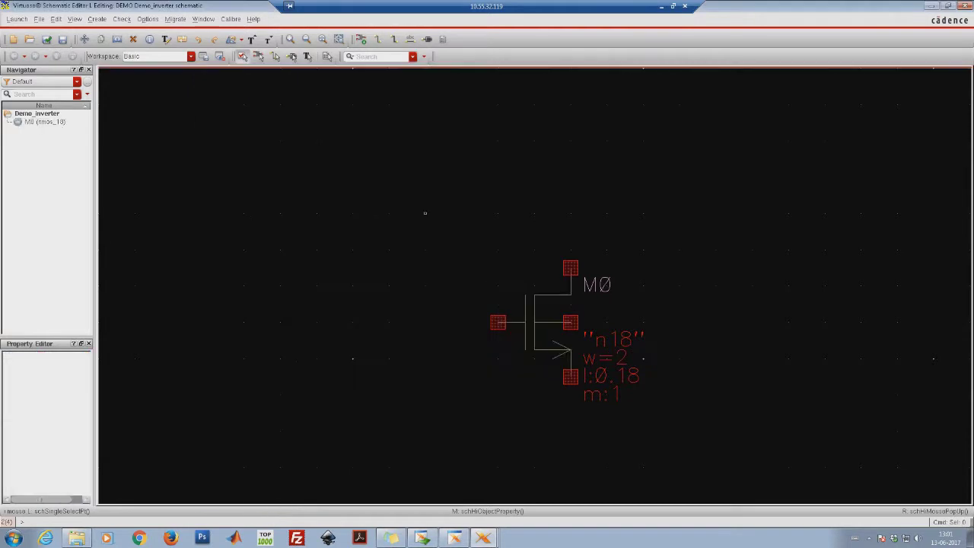
Place one pmos_18 symbol from the ts018_scl_prim library directly above the NMOS transistor, aligned with it.
key(i)
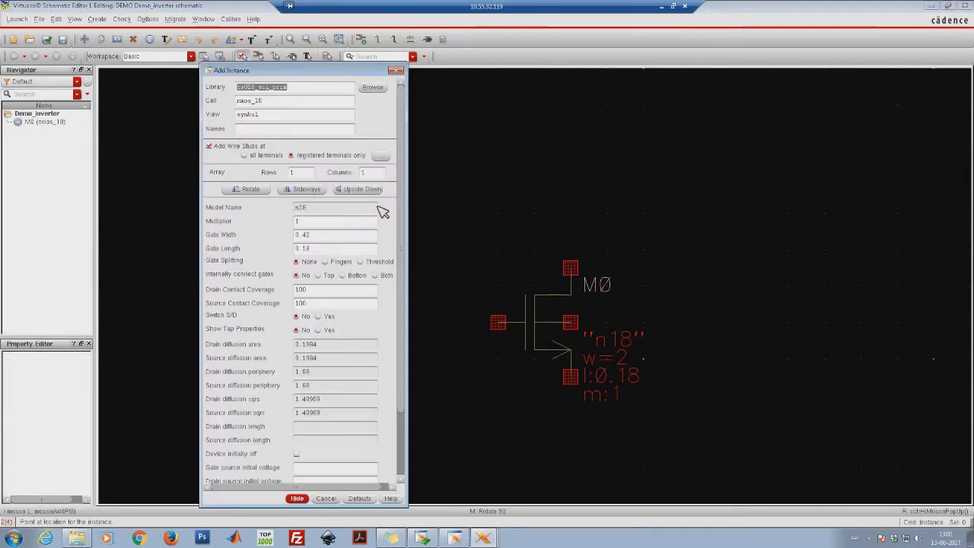
click(379, 89)
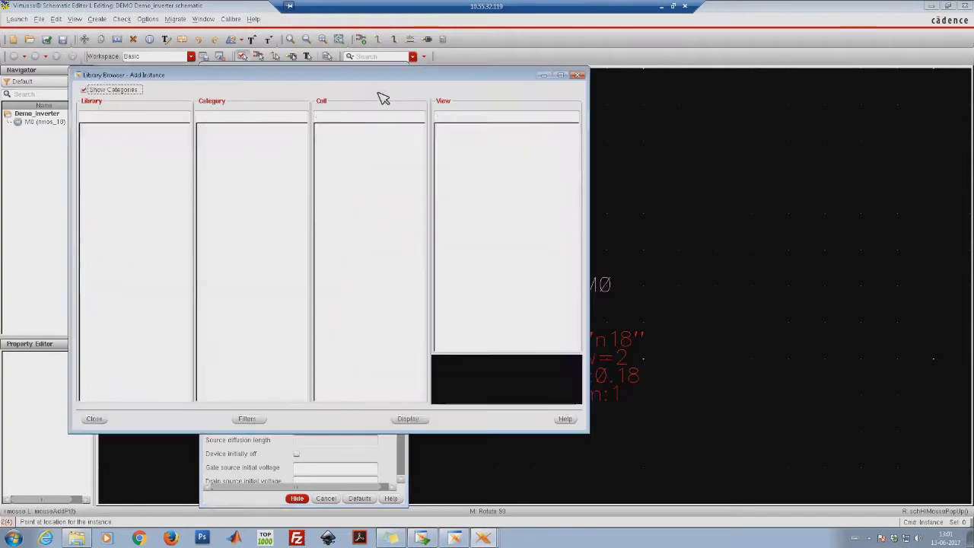
drag(112, 254, 358, 296)
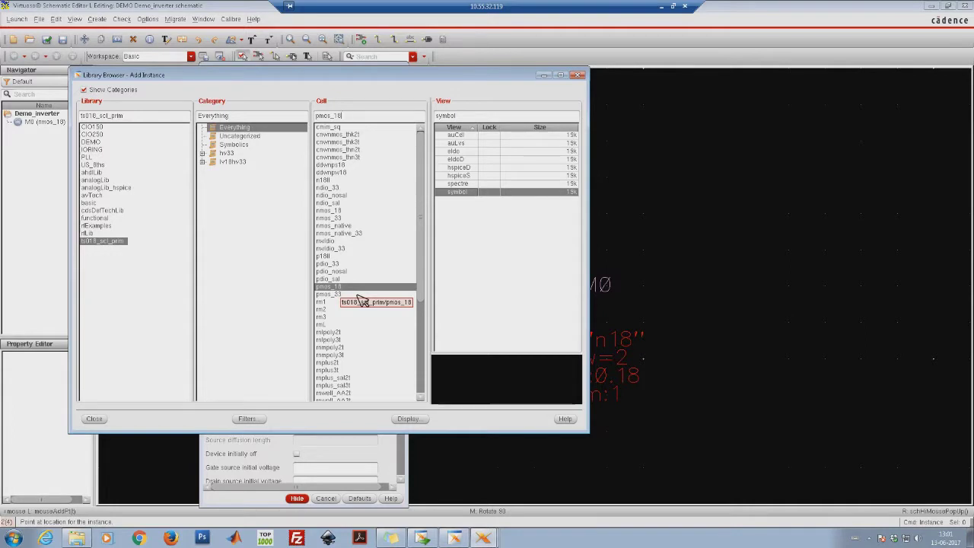
click(579, 75)
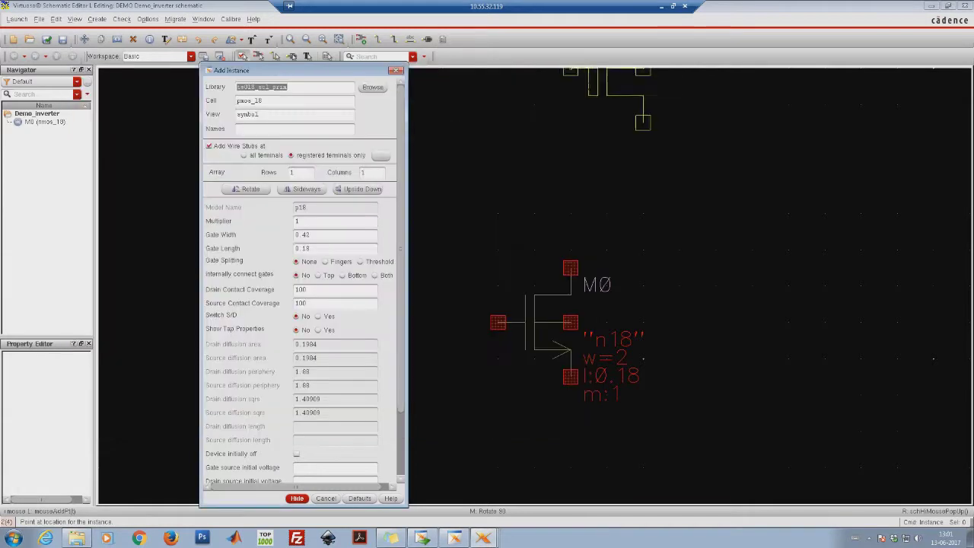
click(395, 71)
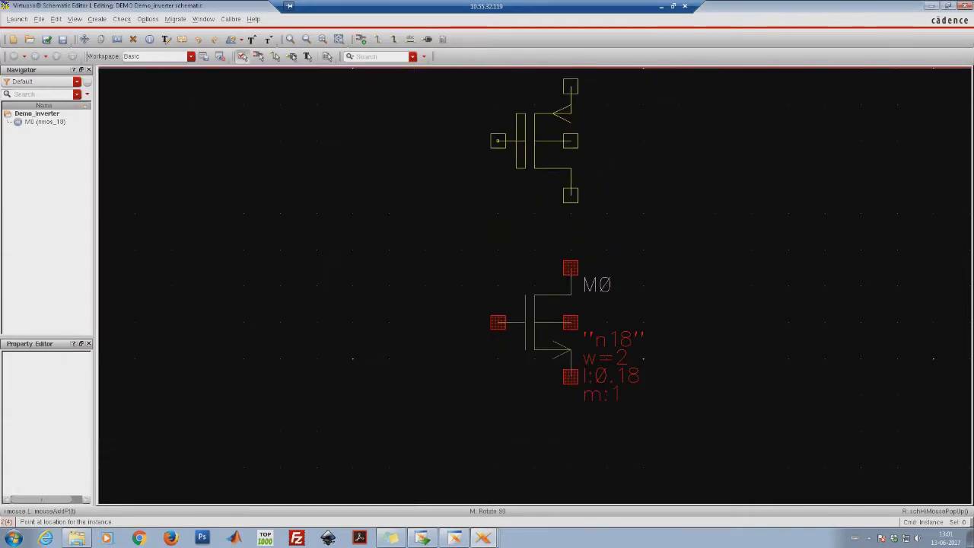
scroll(497, 140, down, 1)
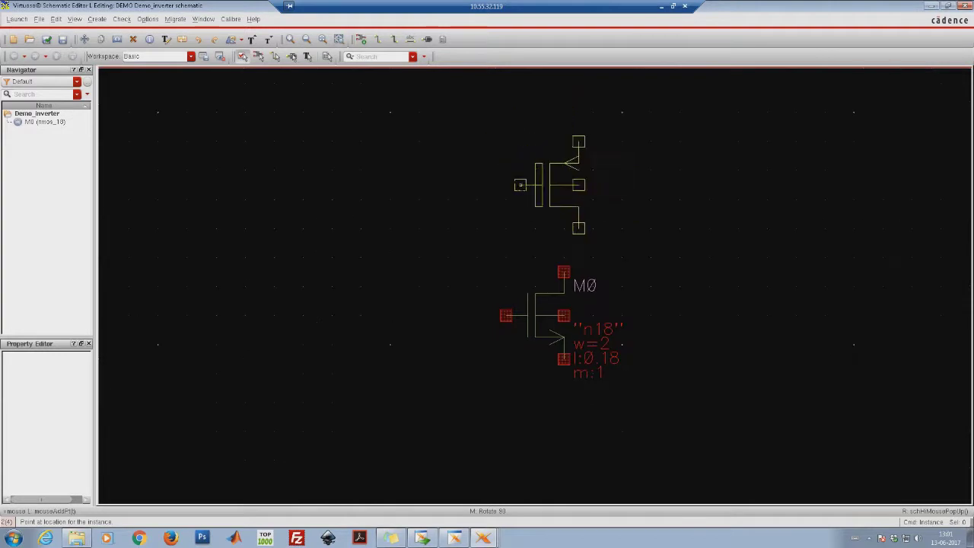
click(506, 156)
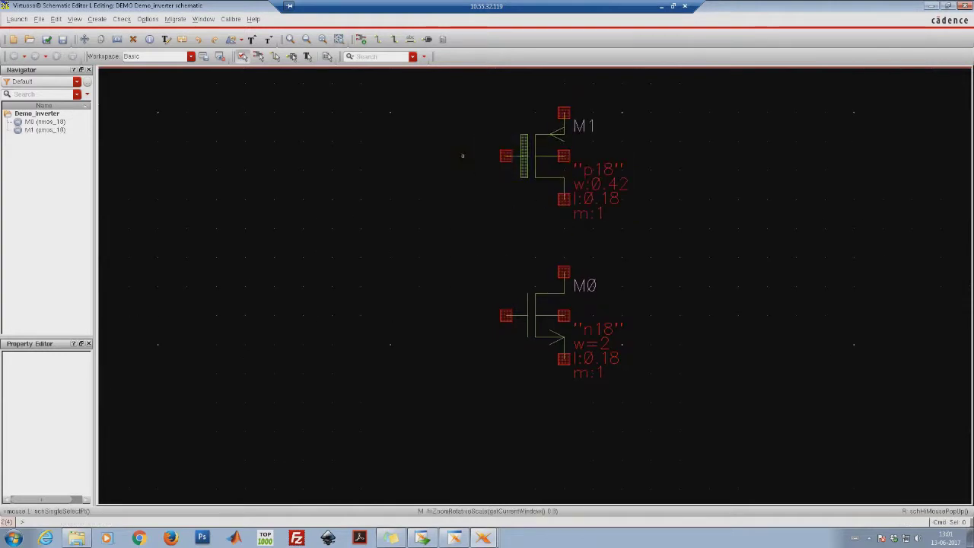
Wire the PMOS drain to the NMOS drain and connect the two transistor gates together.
click(378, 38)
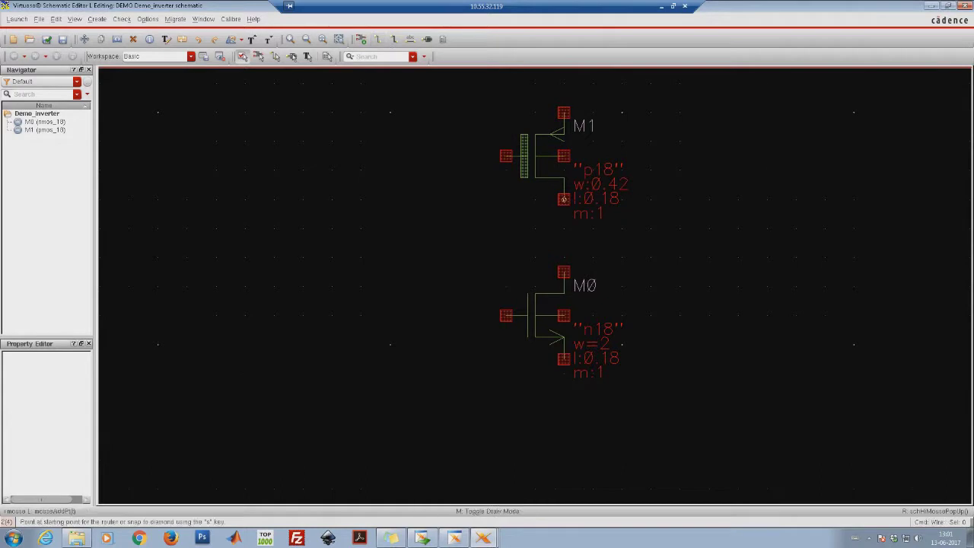
click(563, 199)
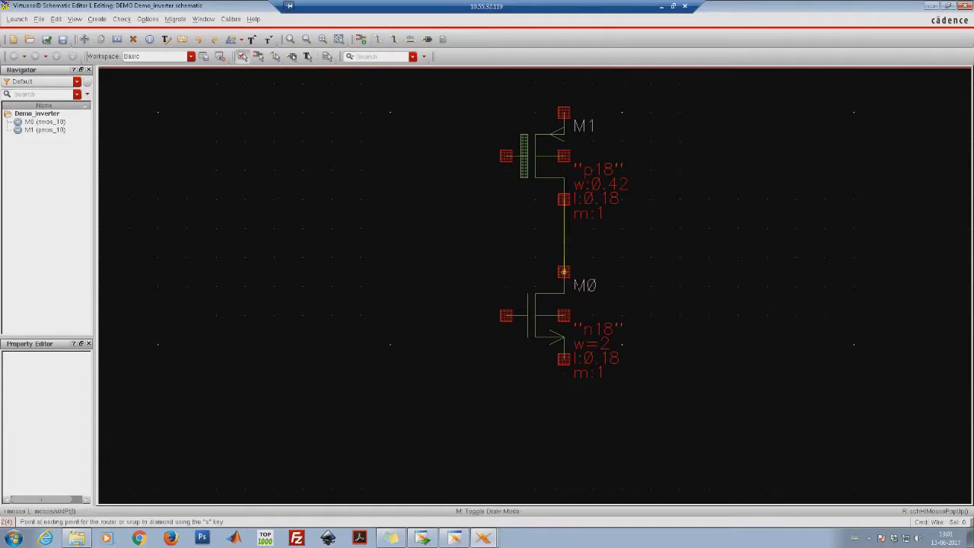
click(563, 273)
click(506, 156)
click(506, 315)
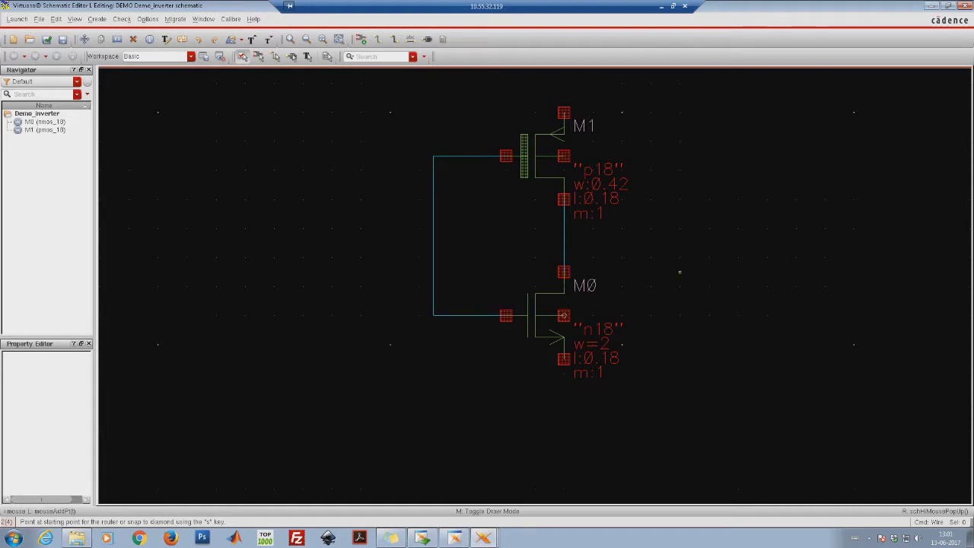
key(bracketleft)
key(Escape)
Wire the bulk terminal of each transistor to its own source, looping above the PMOS and below the NMOS.
click(378, 39)
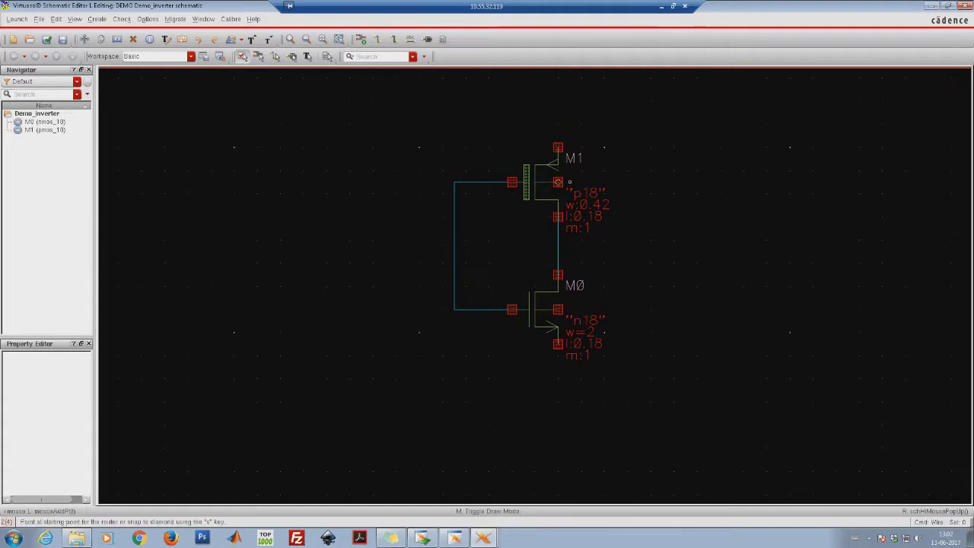
click(558, 181)
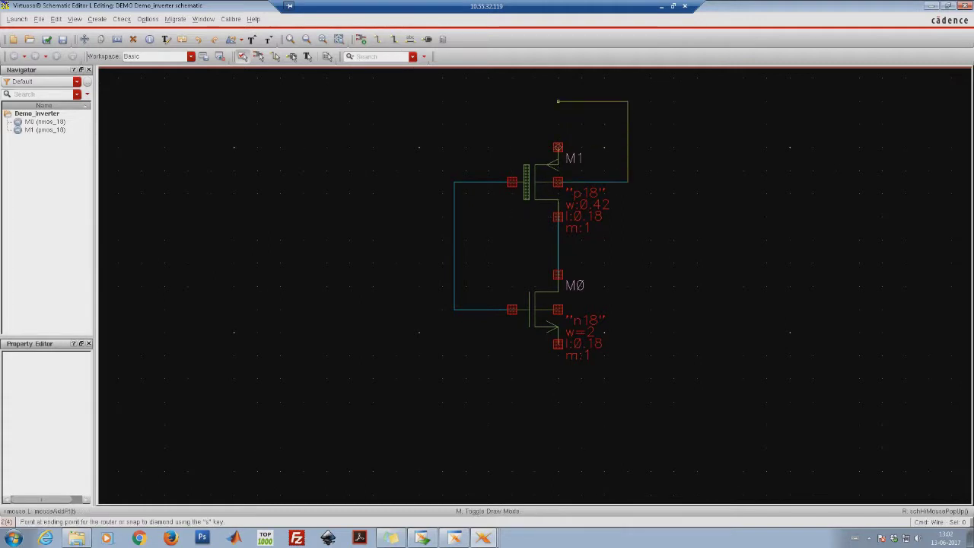
click(558, 147)
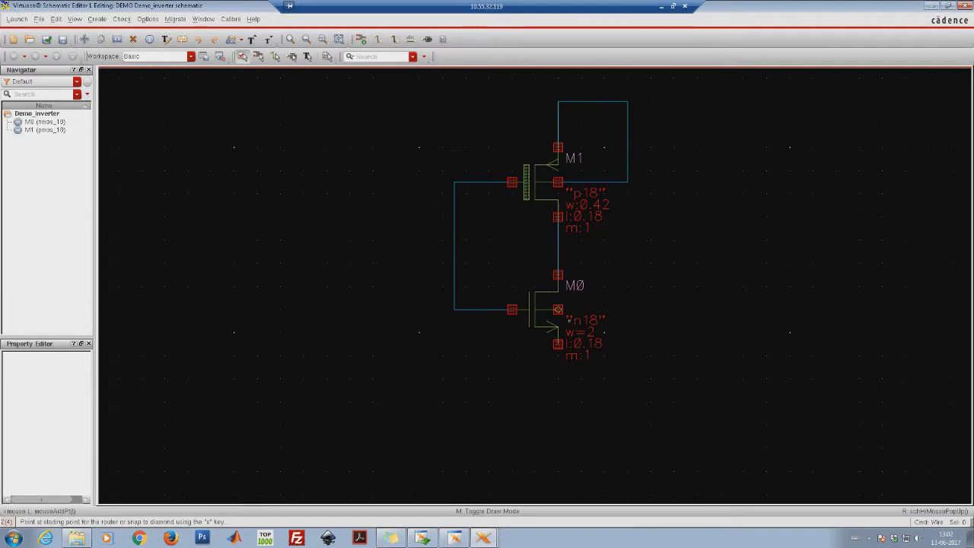
click(557, 310)
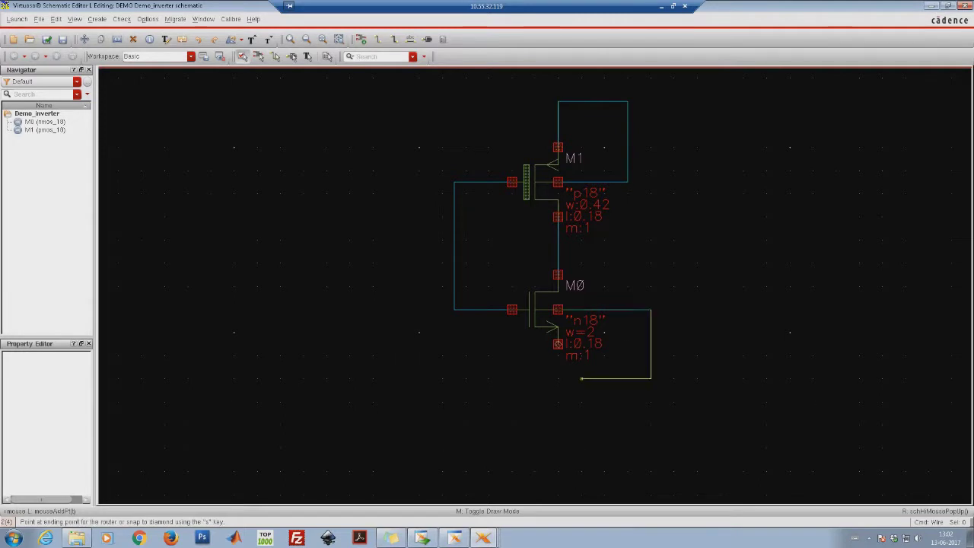
click(558, 344)
key(Escape)
Set the gate width of the PMOS transistor to 4.
click(535, 182)
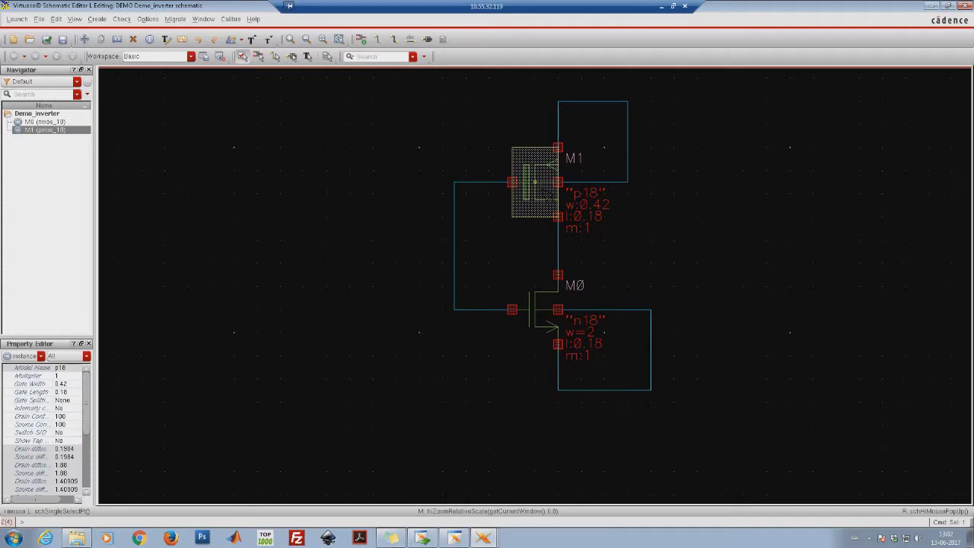
key(q)
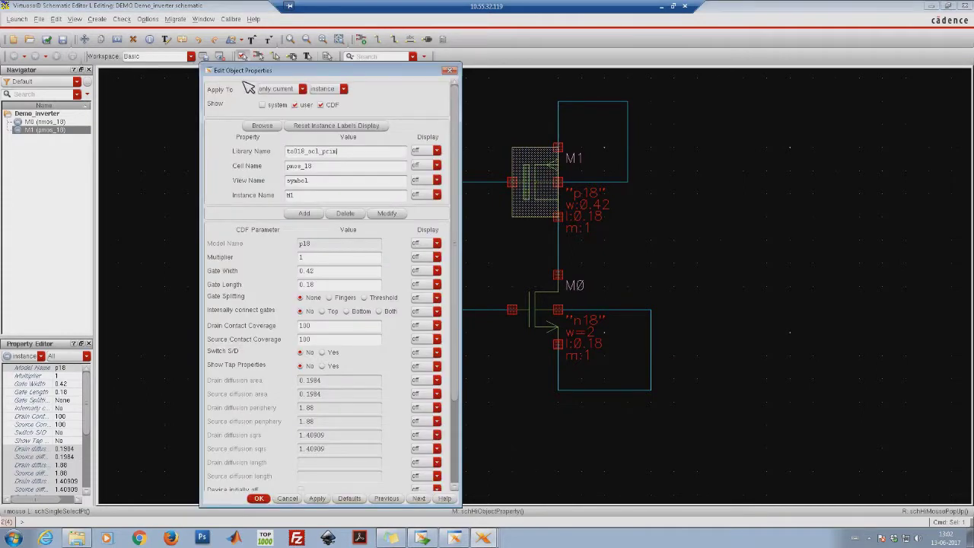
double_click(318, 271)
text(4)
click(258, 497)
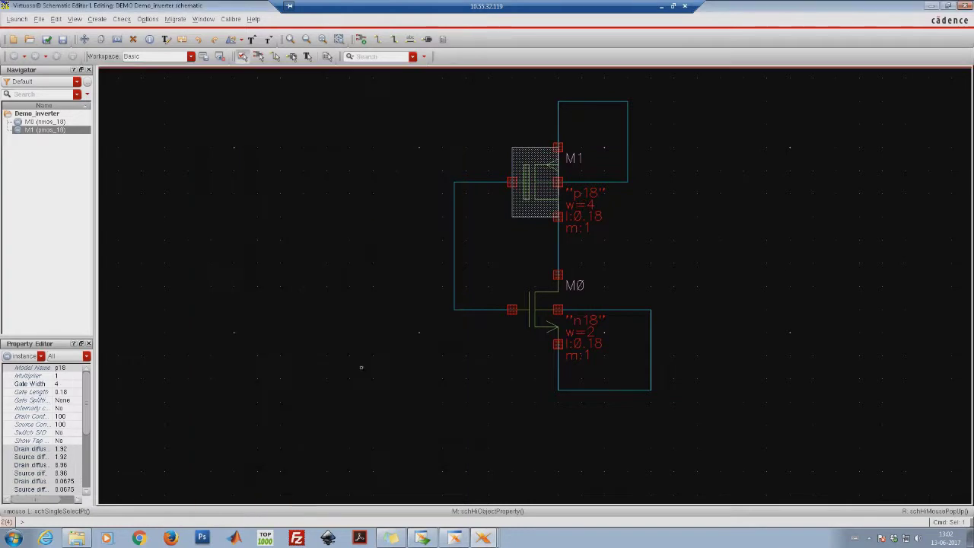
click(361, 181)
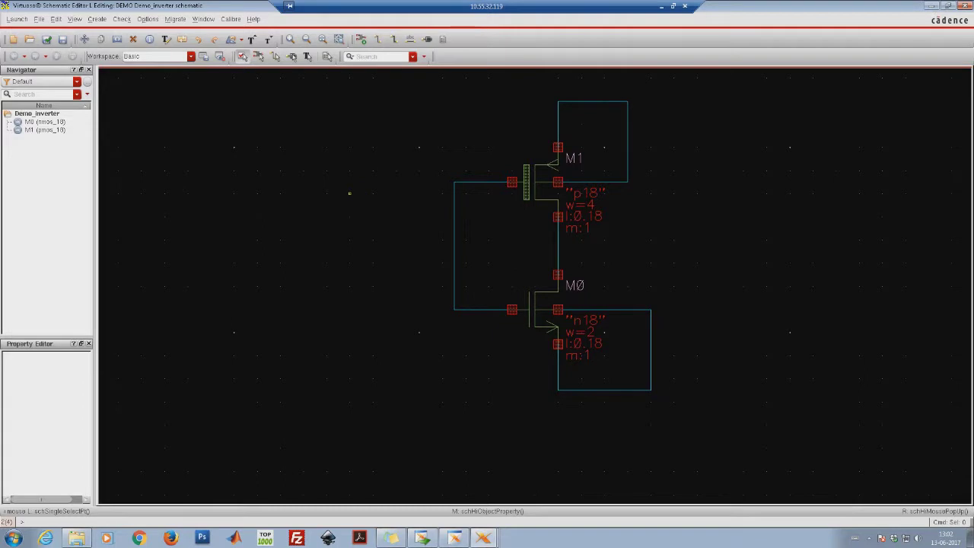
Place an input pin named in beside the shared gate wire and wire it to that gate connection.
click(427, 39)
click(432, 45)
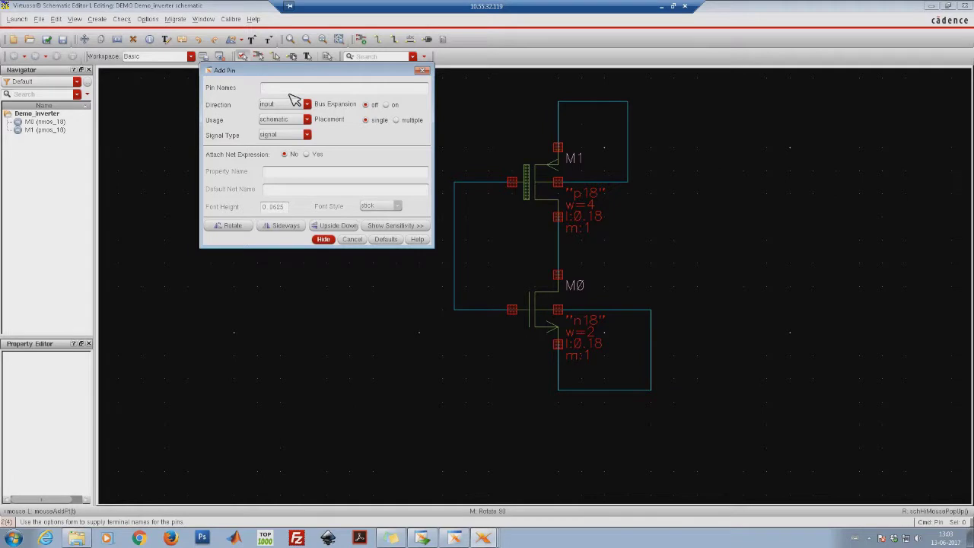
click(327, 240)
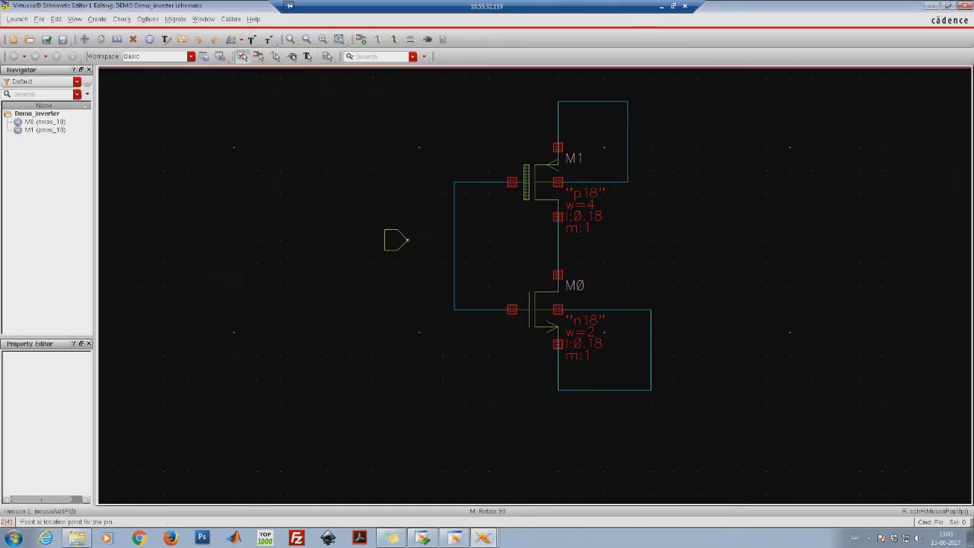
click(442, 240)
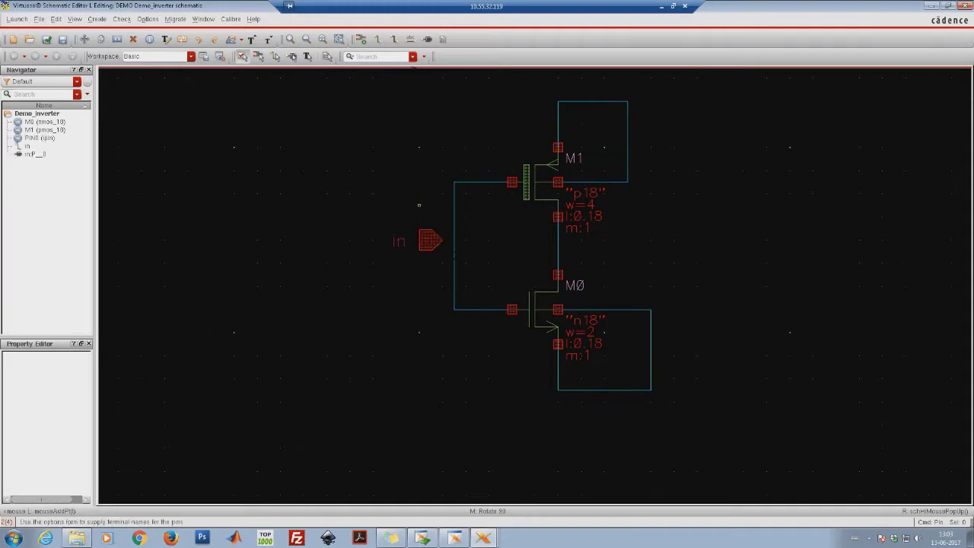
key(w)
click(430, 241)
click(453, 240)
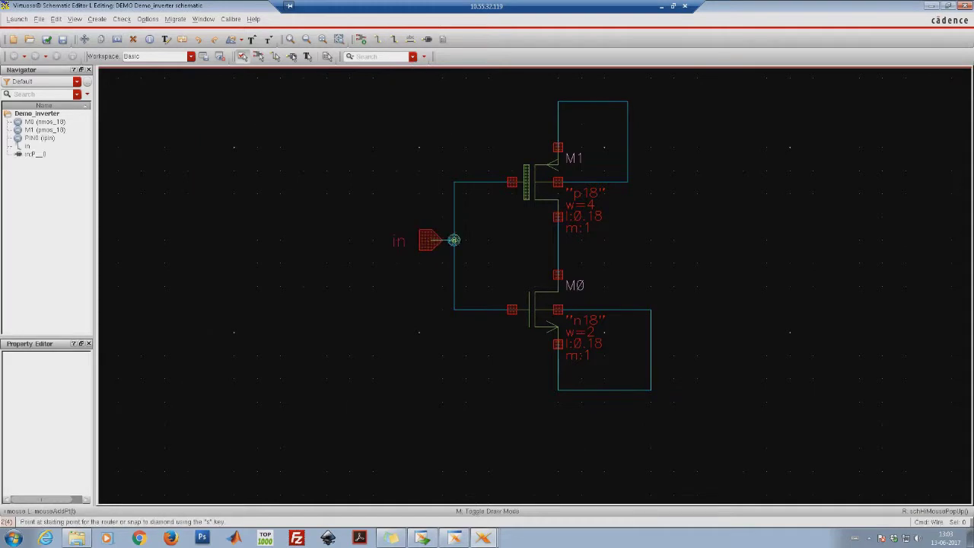
Place an output pin named out on the drain side of the transistors and wire it to the shared drain connection.
click(427, 39)
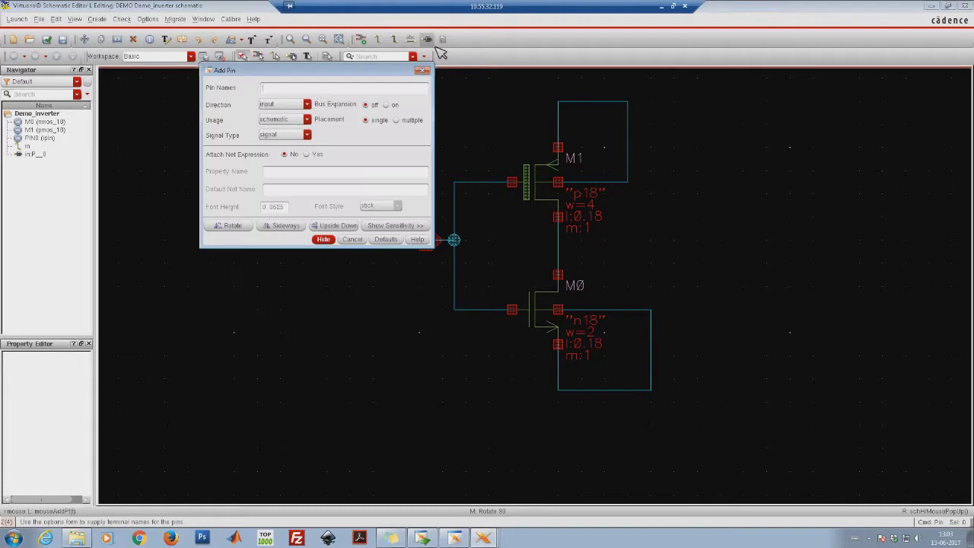
click(293, 104)
click(289, 121)
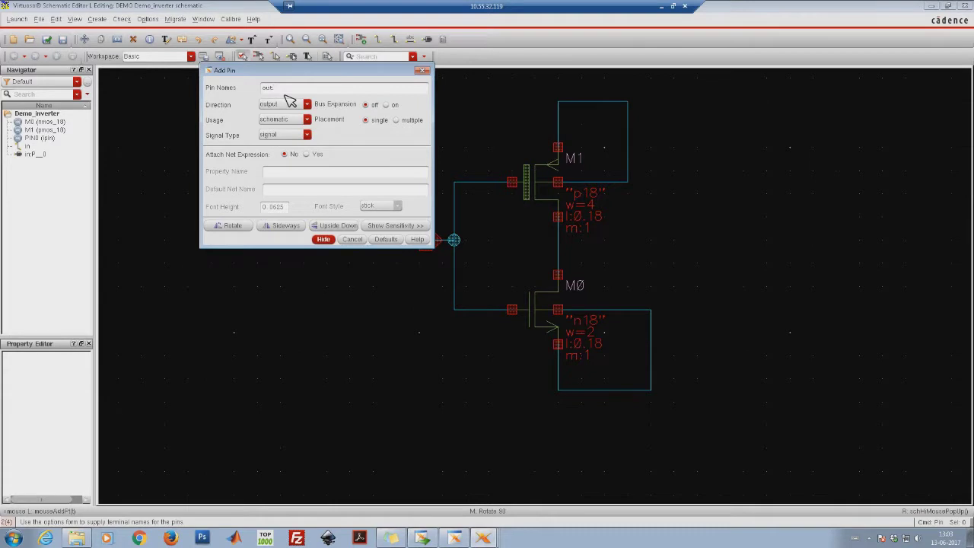
key(Return)
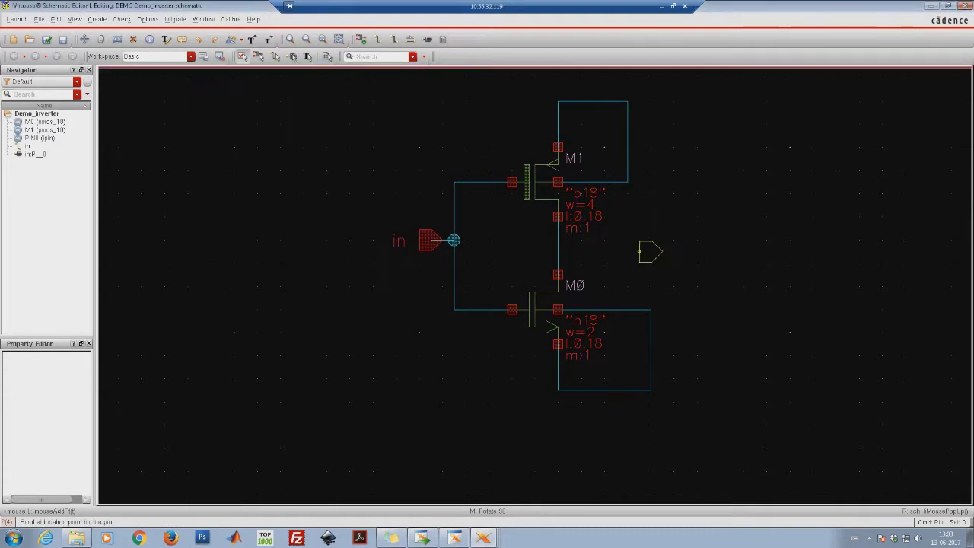
click(639, 251)
click(378, 39)
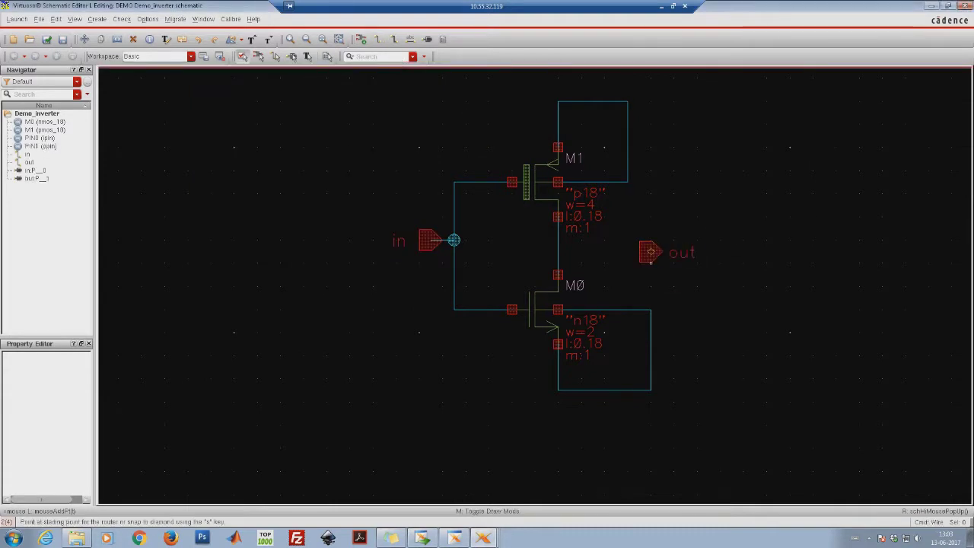
click(651, 251)
click(559, 251)
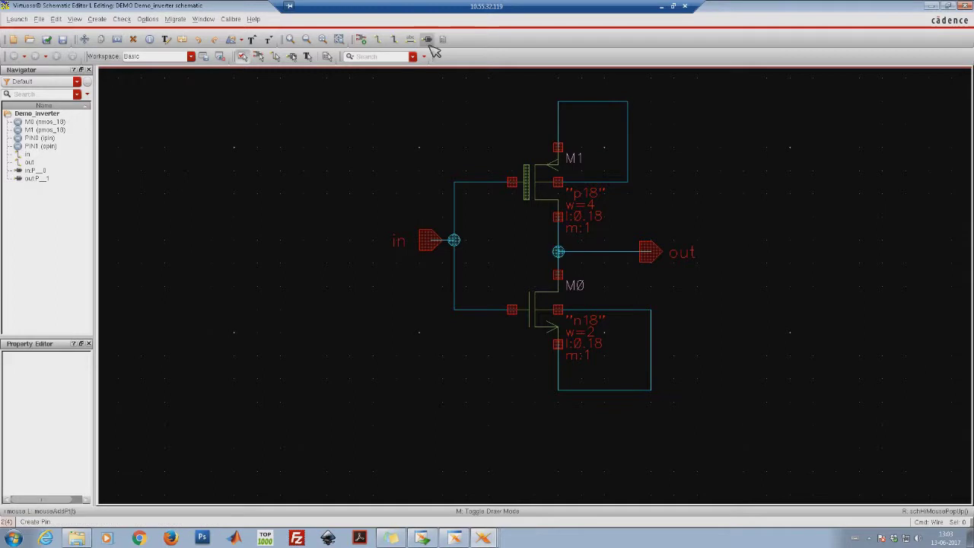
Place inputOutput pins vdd on the wire loop above the PMOS and gnd just below the NMOS wire loop.
click(426, 39)
click(300, 104)
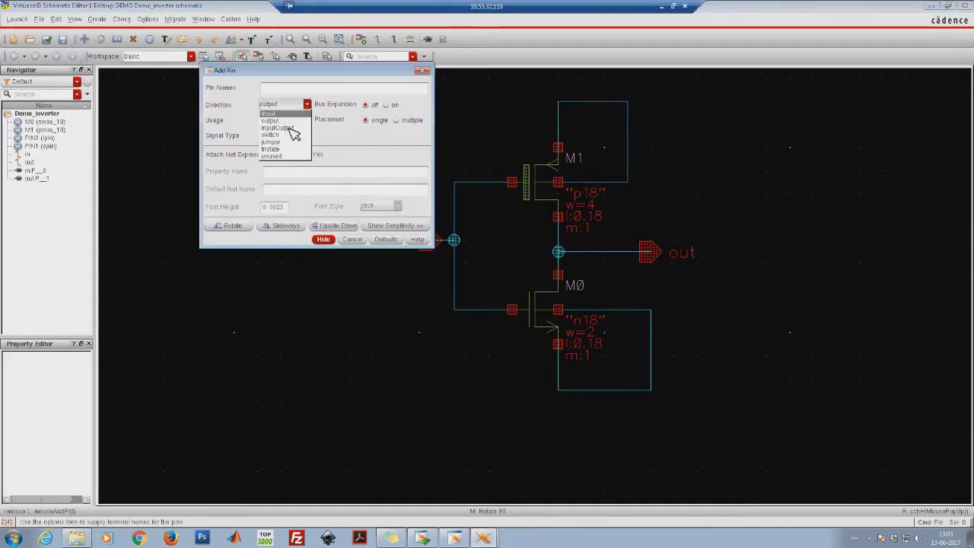
click(286, 128)
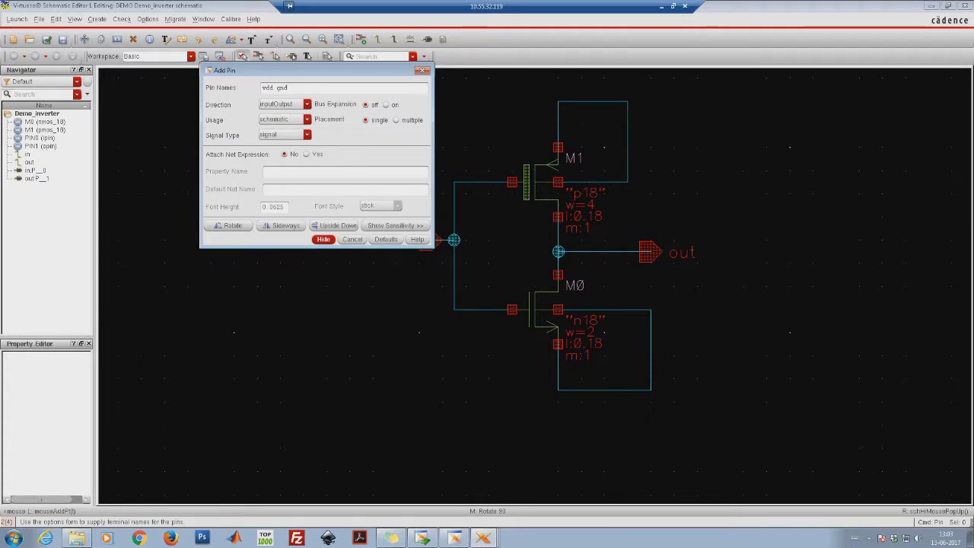
click(321, 239)
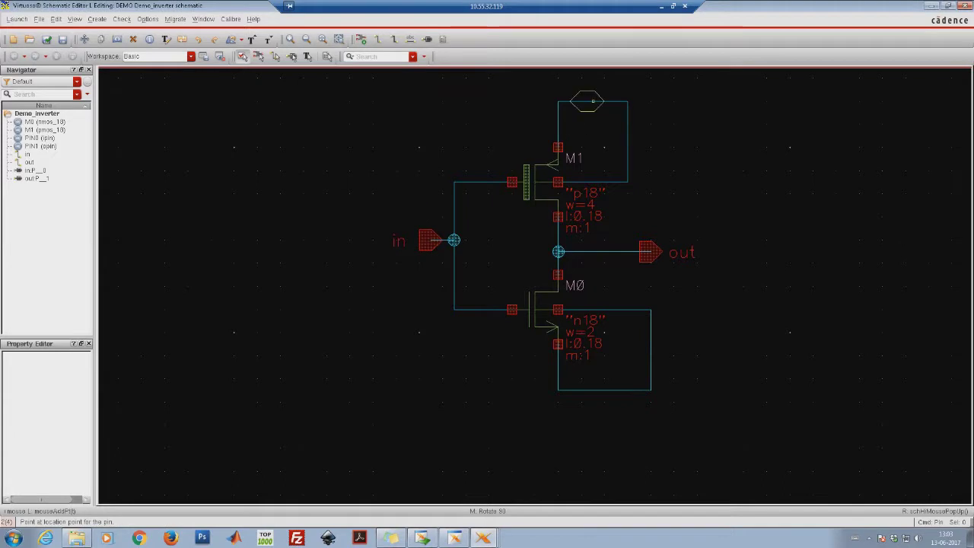
click(589, 101)
click(592, 402)
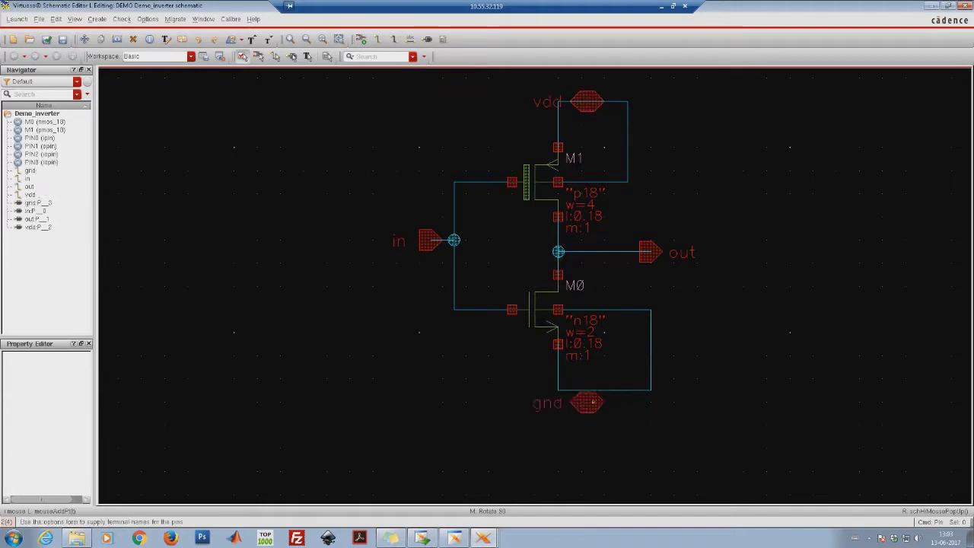
key(Escape)
Connect the gnd pin to the source-bulk wire loop below the NMOS with a short wire.
mouse_move(584, 404)
mouse_down()
mouse_move(572, 381)
mouse_move(598, 391)
mouse_up()
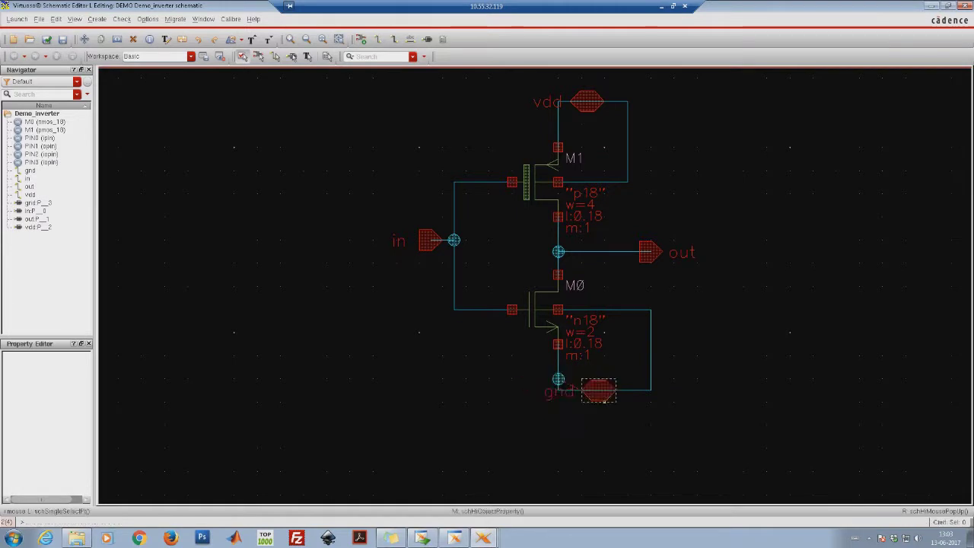
key(u)
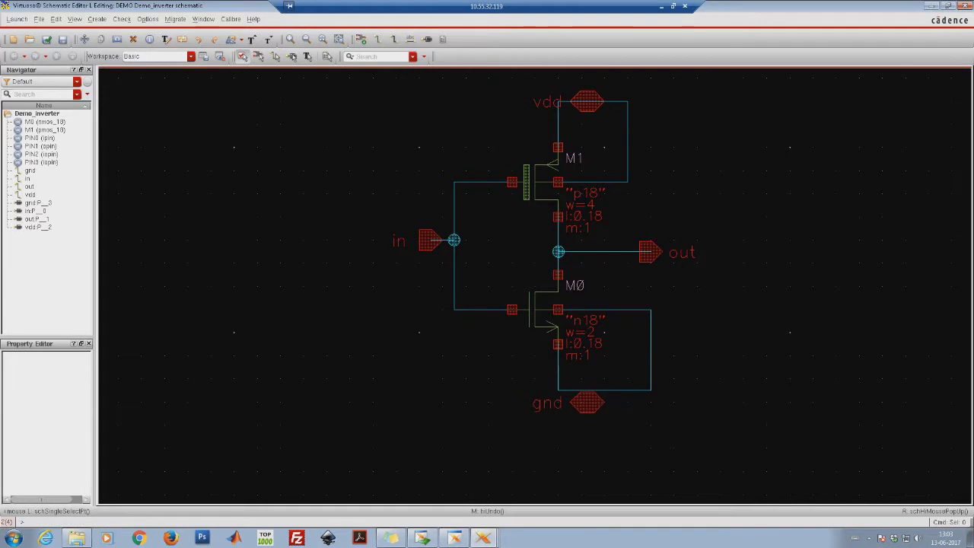
click(382, 42)
click(581, 393)
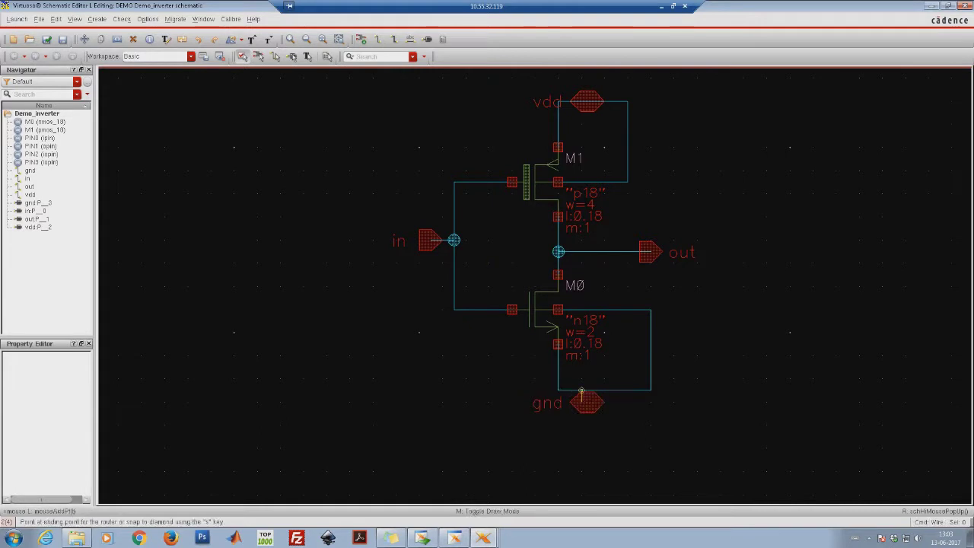
Check and save the inverter schematic.
click(46, 38)
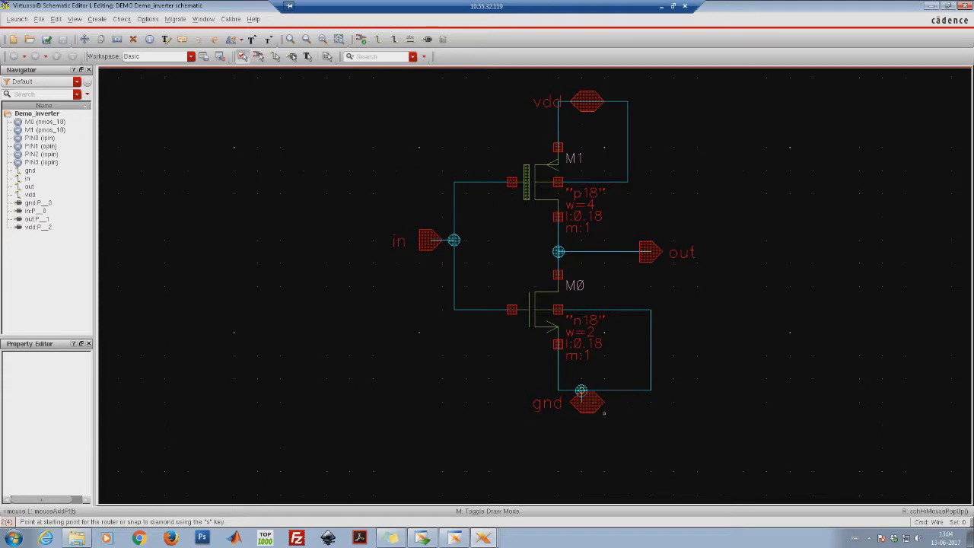
click(49, 41)
key(f)
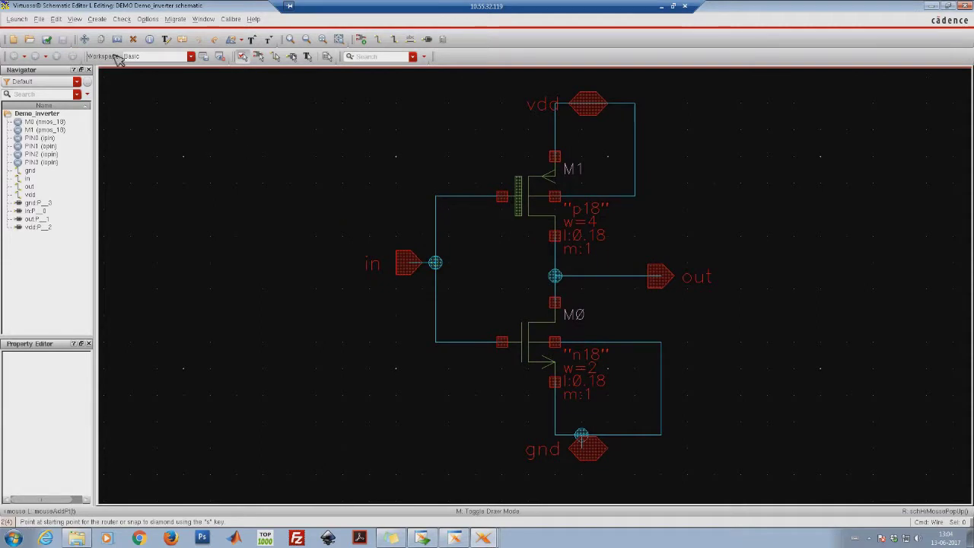
Generate a symbol view from the schematic with in left, out right, vdd on top and gnd as the bottom pin, and close it.
click(97, 19)
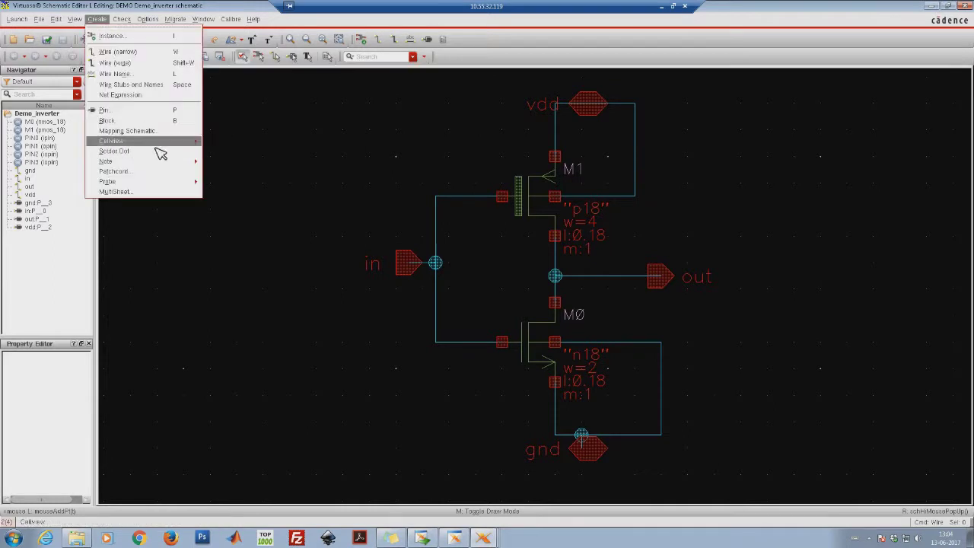
mouse_move(159, 141)
click(251, 144)
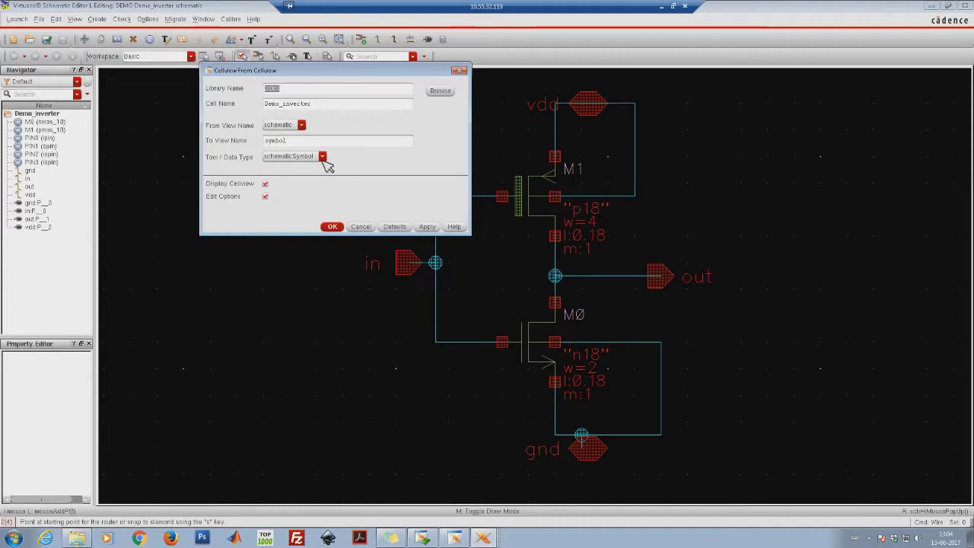
click(336, 227)
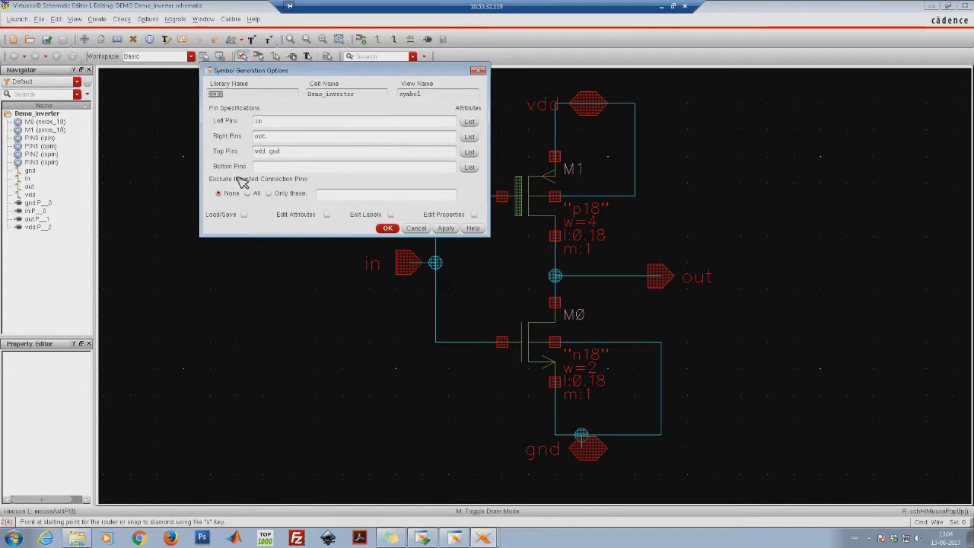
double_click(274, 152)
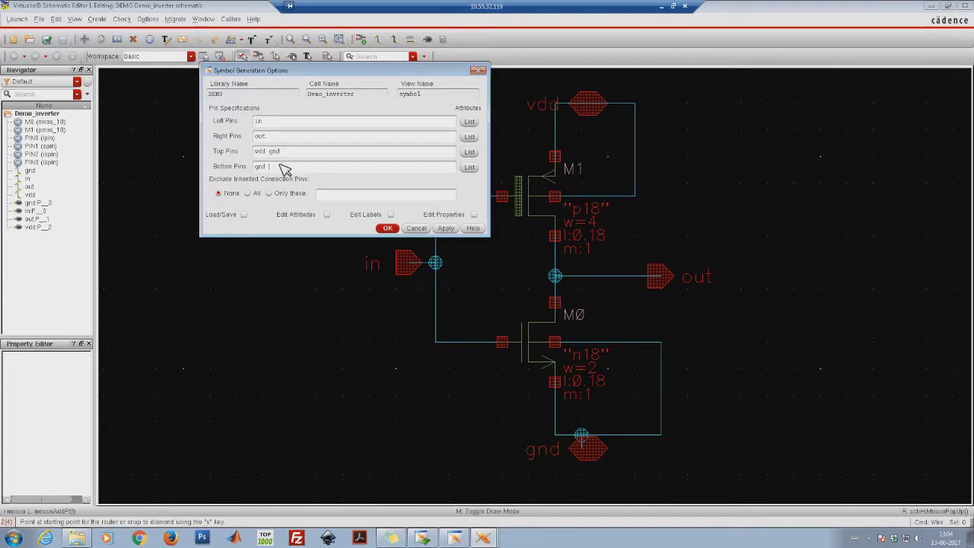
key(BackSpace)
click(387, 228)
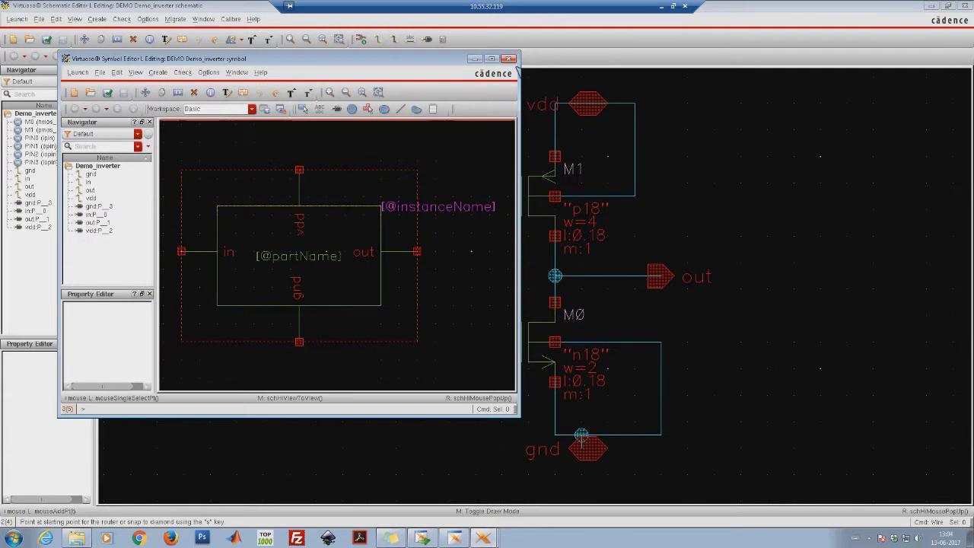
click(510, 58)
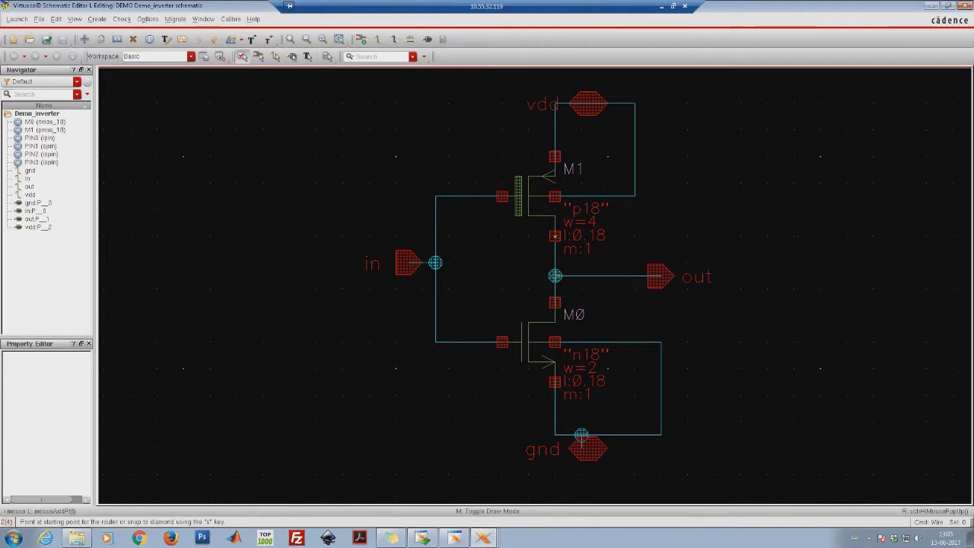
Launch Layout XL with a new layout view of Demo_inverter in the DEMO library, using automatic configuration.
click(18, 20)
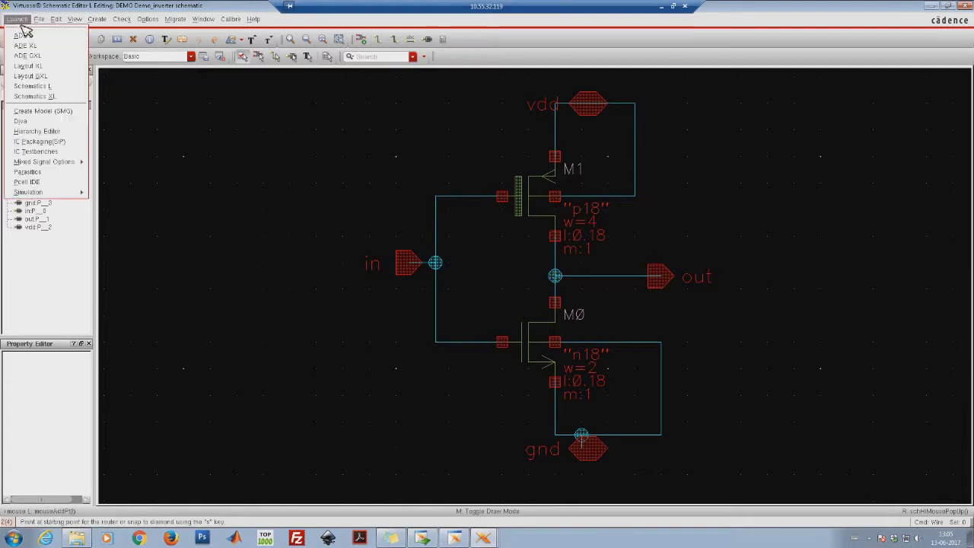
click(53, 73)
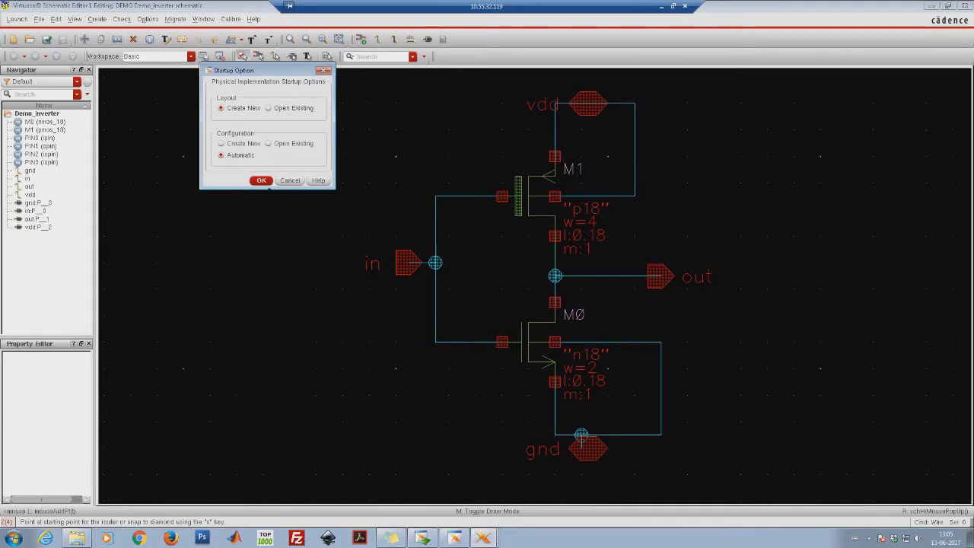
click(262, 181)
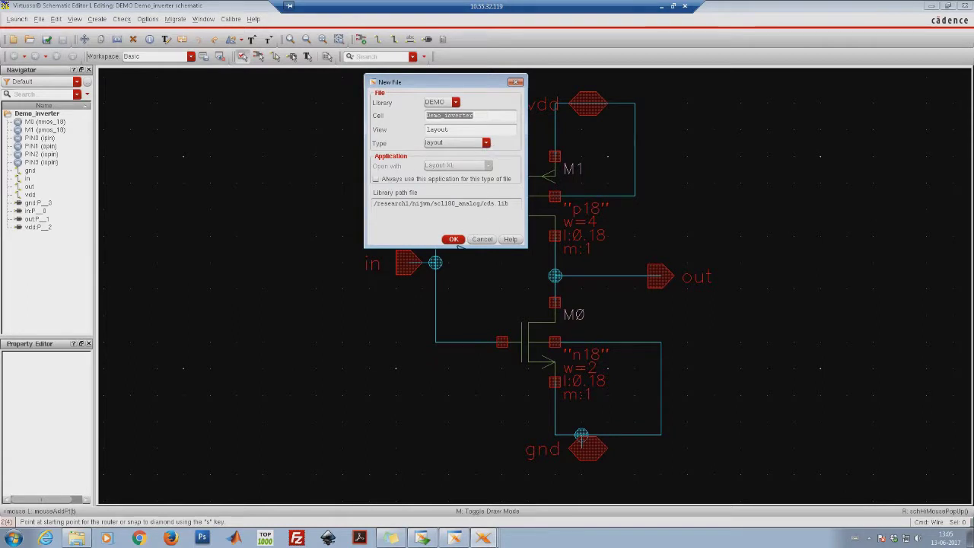
click(454, 239)
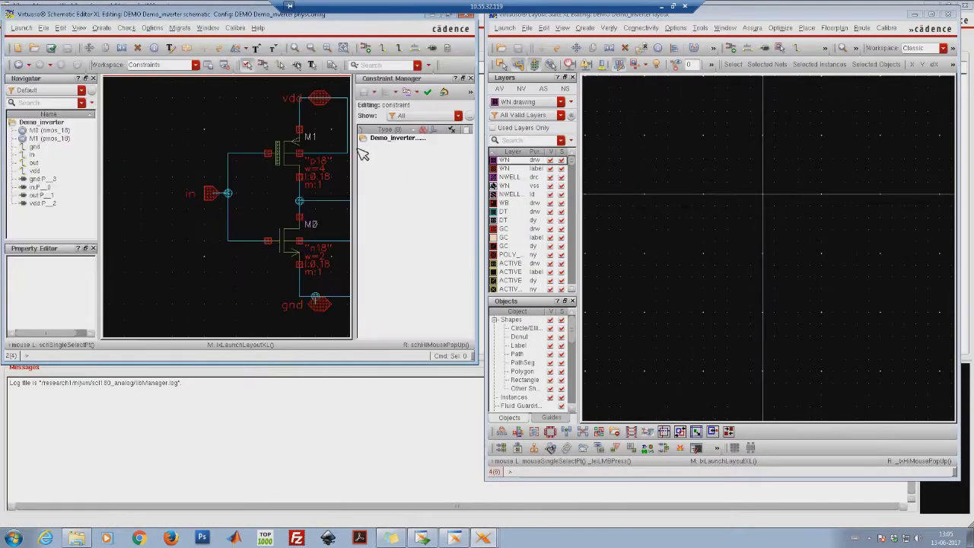
Bring the new layout window fully into view and maximize it.
alt+drag(854, 26, 656, 56)
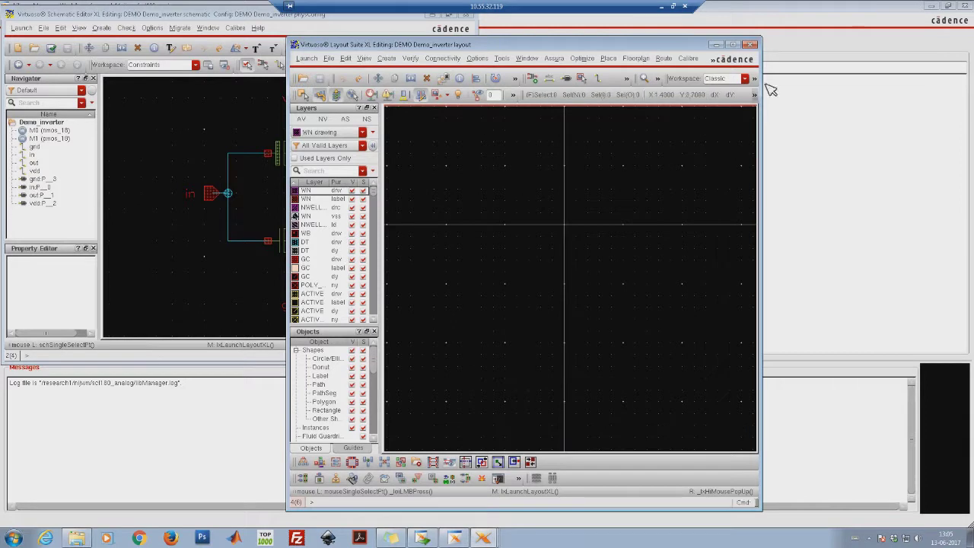
click(733, 44)
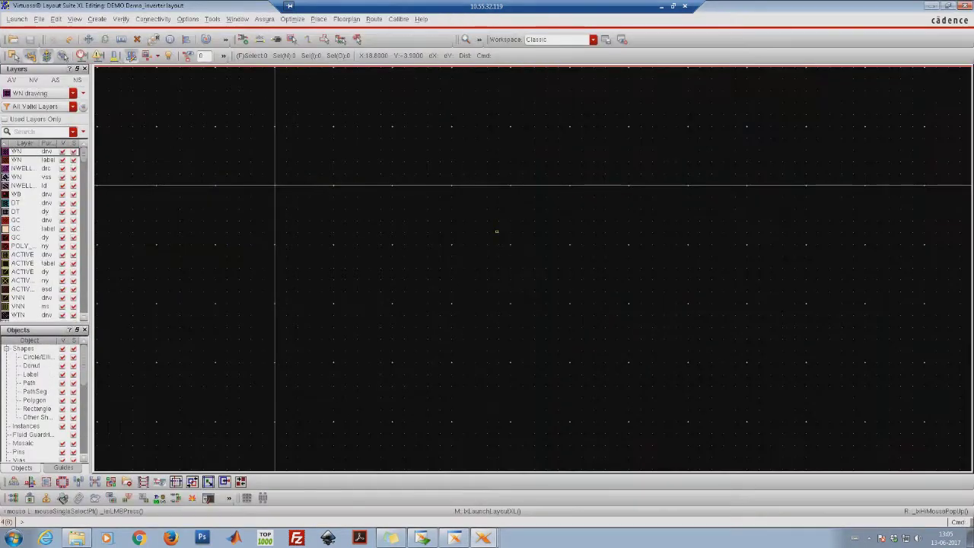
scroll(494, 231, up, 4)
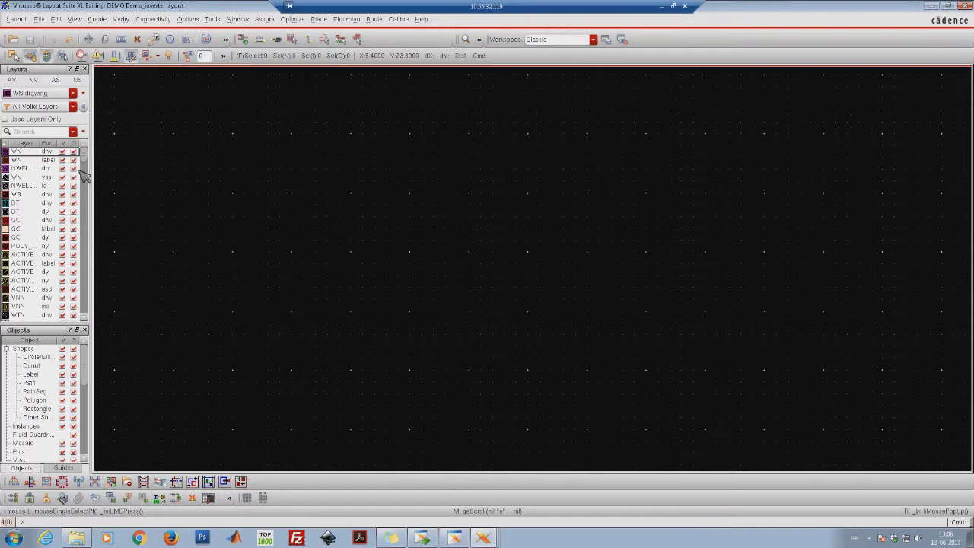
scroll(88, 172, down, 1)
mouse_move(88, 172)
mouse_down()
mouse_move(86, 280)
mouse_move(89, 156)
mouse_up()
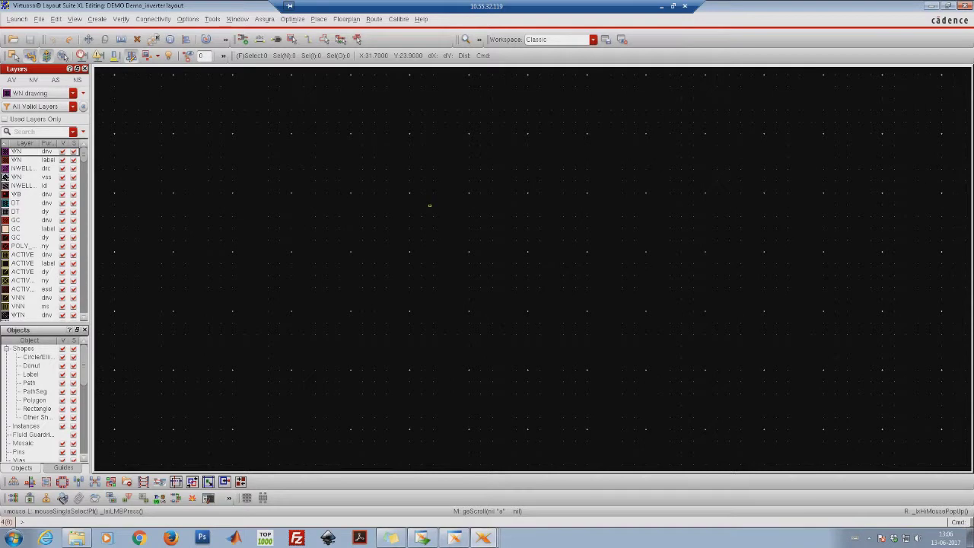
Place one instance of the nmos_18 layout view from the ts018_scl_prim library near the middle of the empty layout.
click(252, 47)
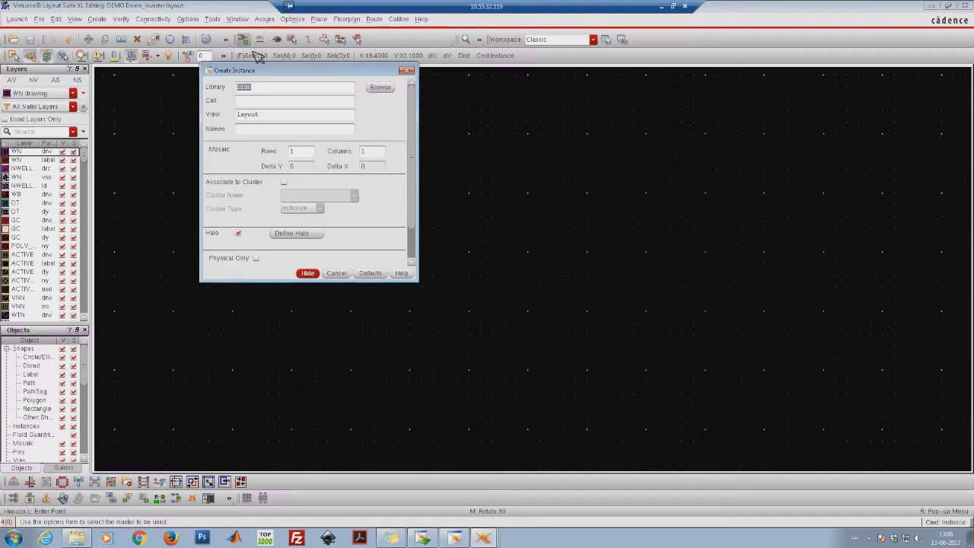
click(380, 88)
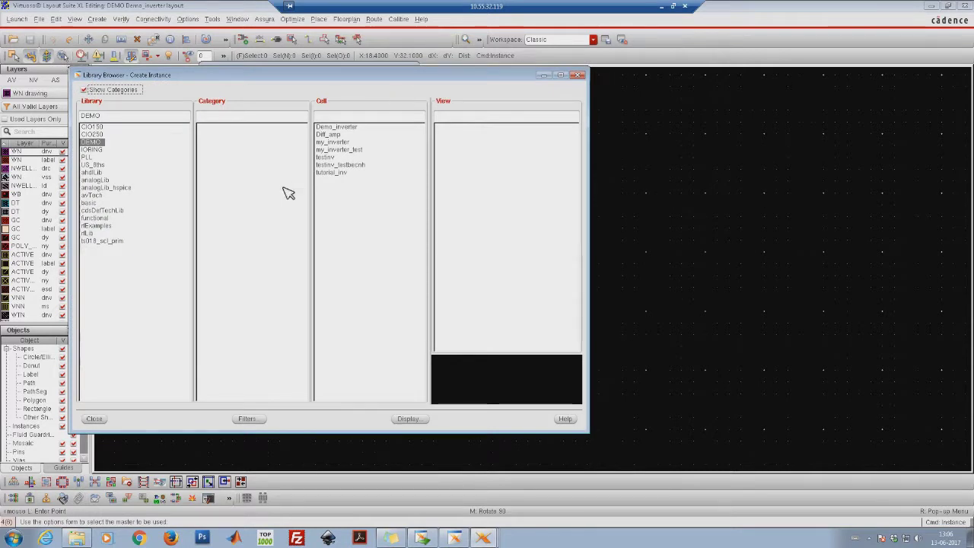
click(116, 242)
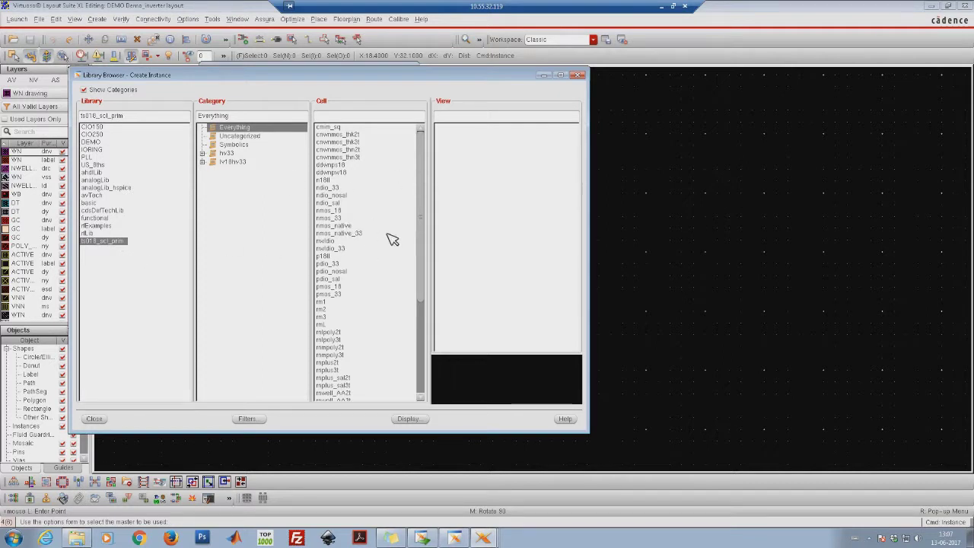
click(328, 210)
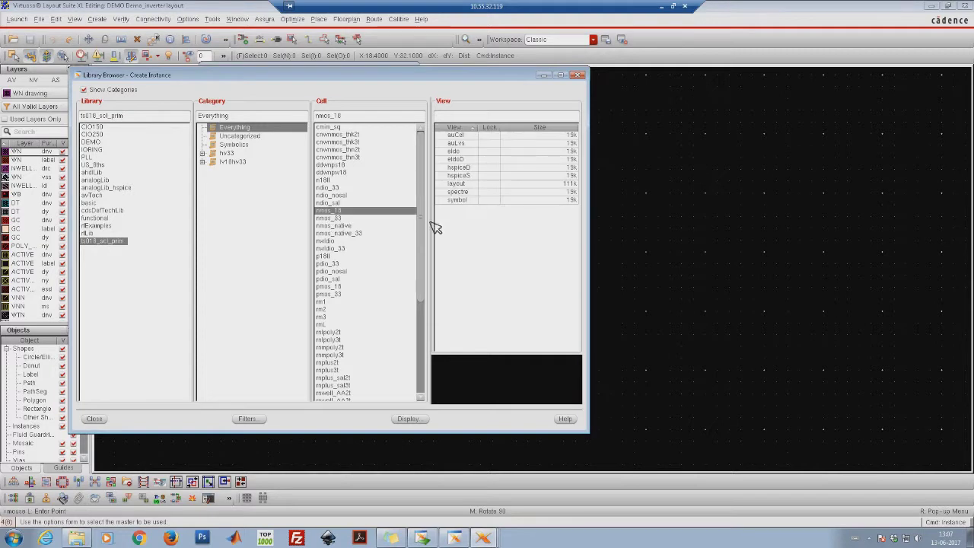
click(463, 187)
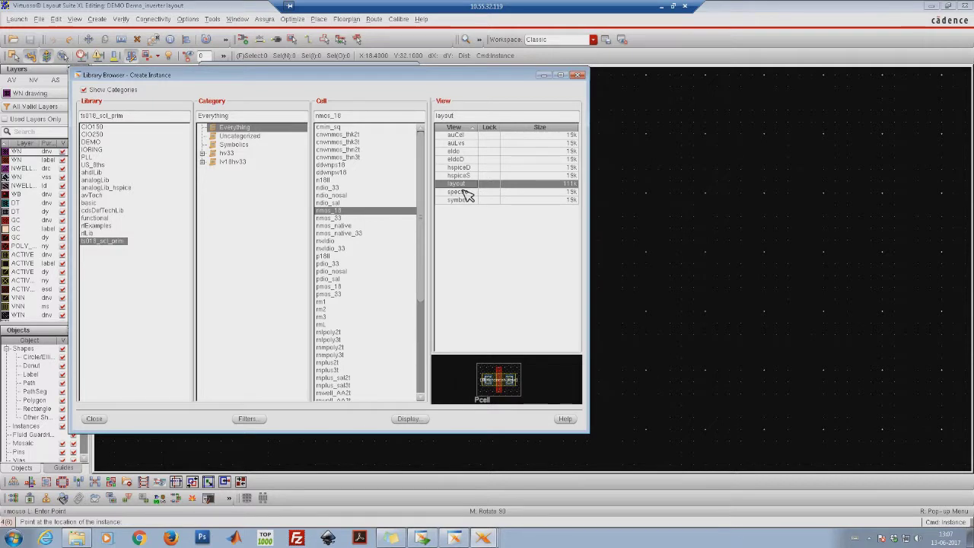
click(95, 419)
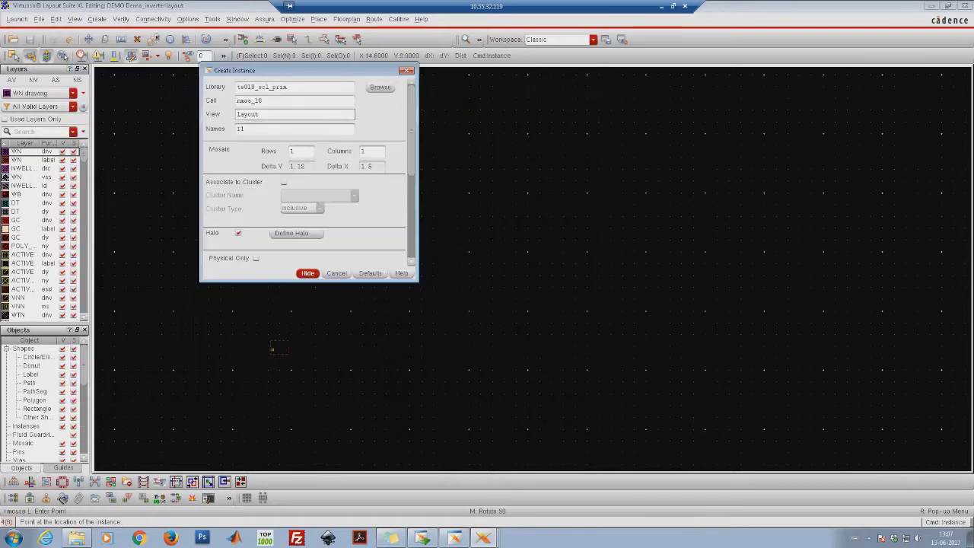
click(307, 273)
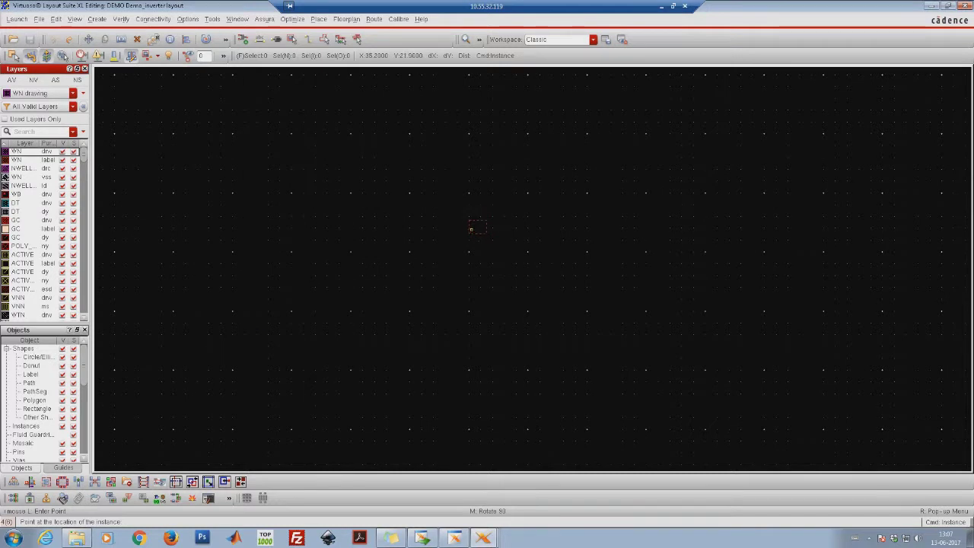
click(471, 228)
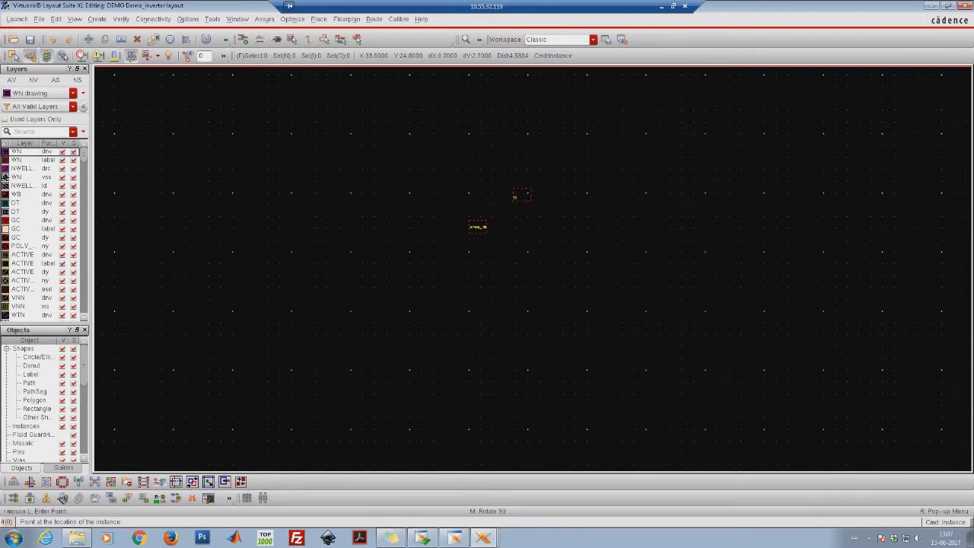
key(Escape)
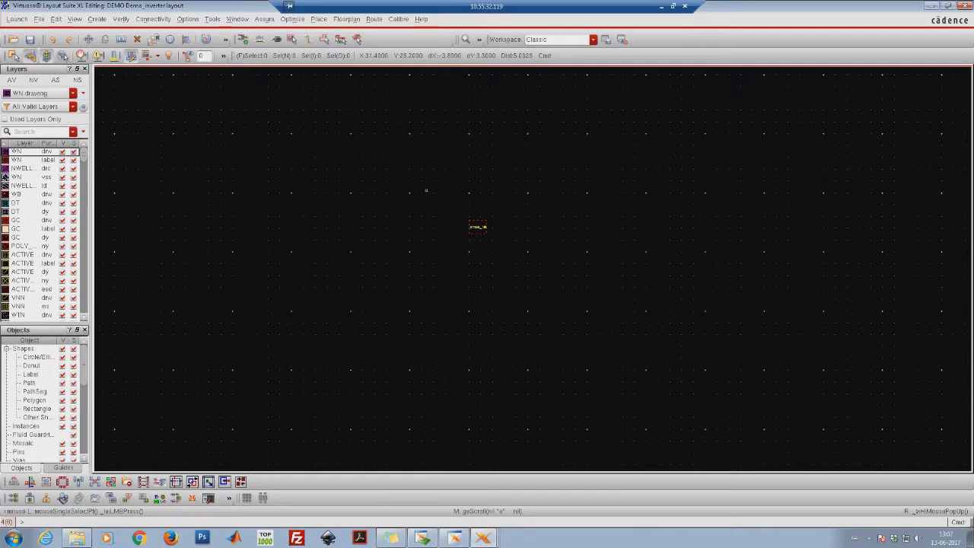
Display all hierarchy levels so the placed nmos_18 instance shows its internal layers, and fit it in the view.
right_drag(423, 183, 539, 272)
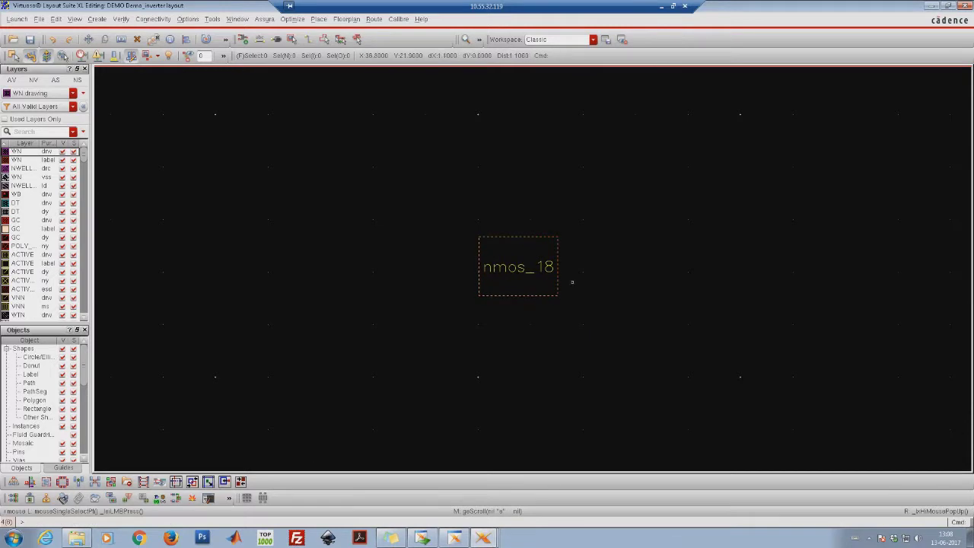
key(shift)
key(shift+f)
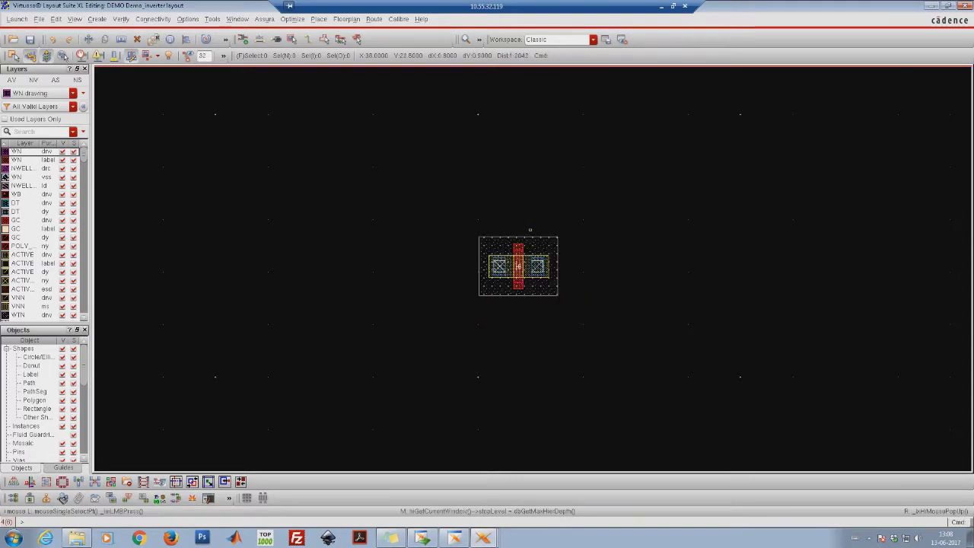
right_drag(435, 198, 608, 316)
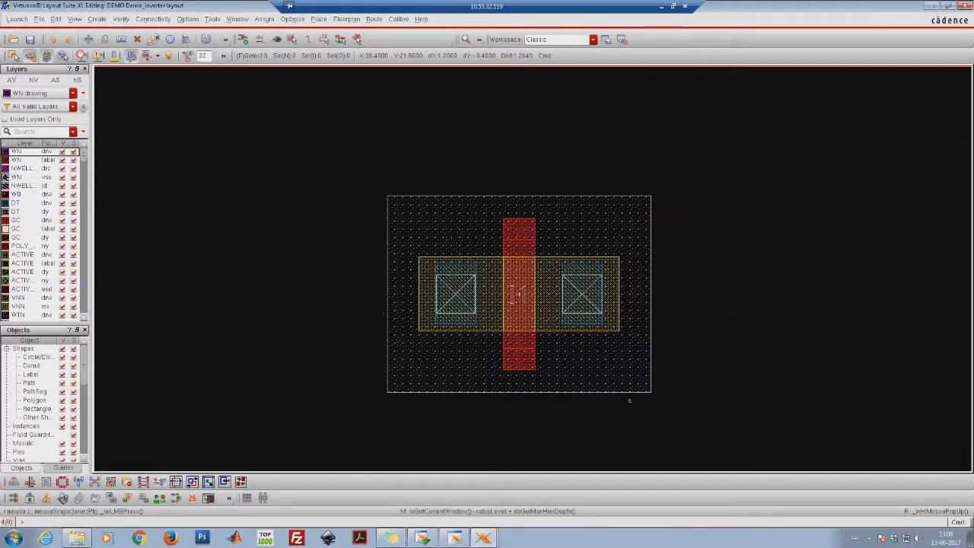
key(f)
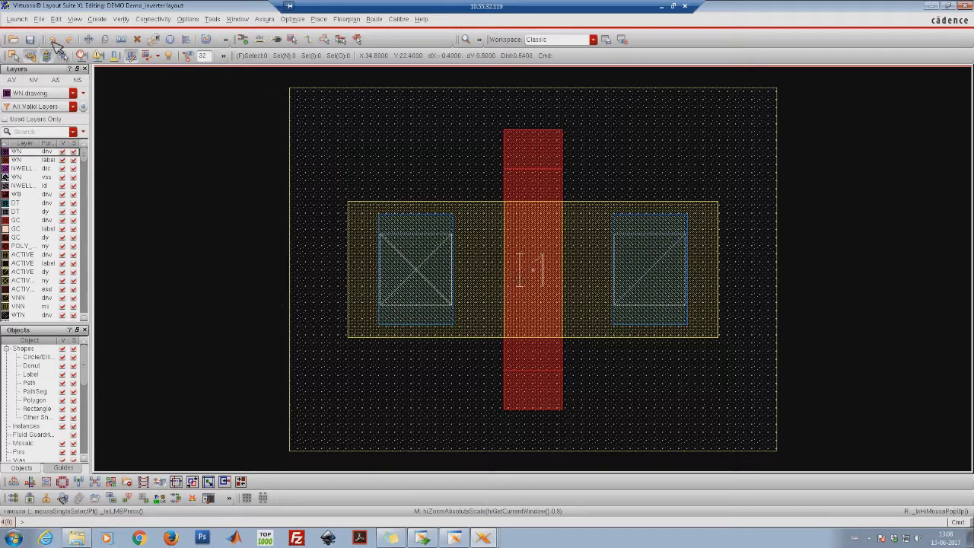
Examine the NMOS transistor's gate, active area and contacts at several zoom levels.
click(75, 19)
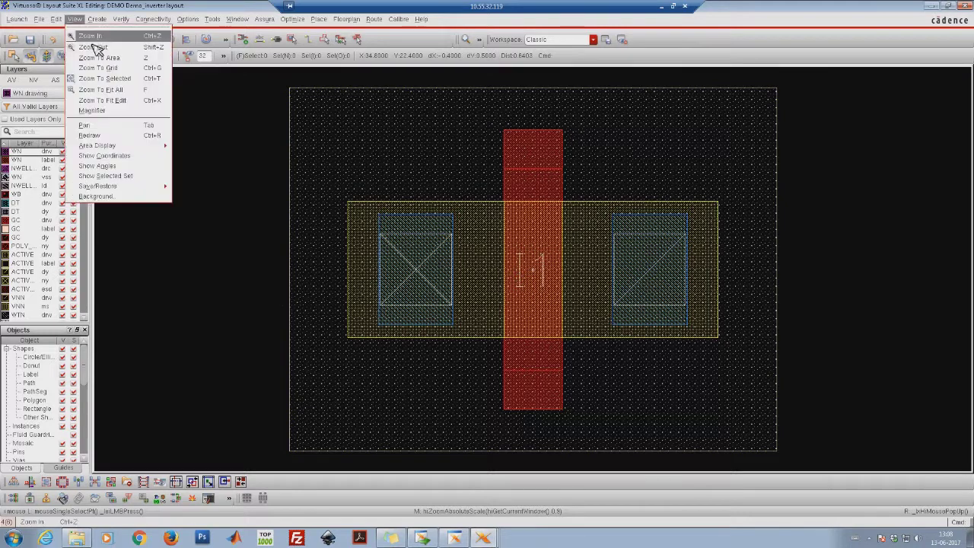
click(88, 36)
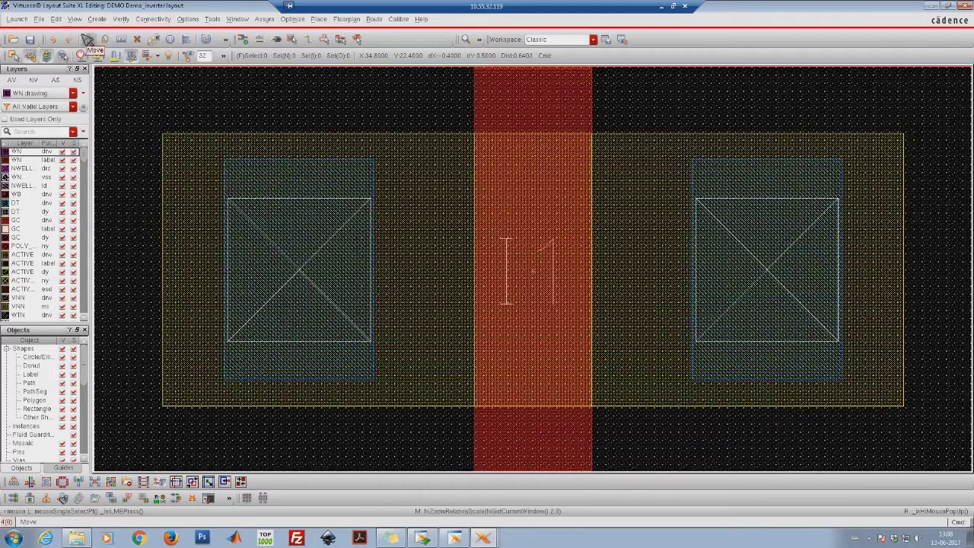
click(75, 19)
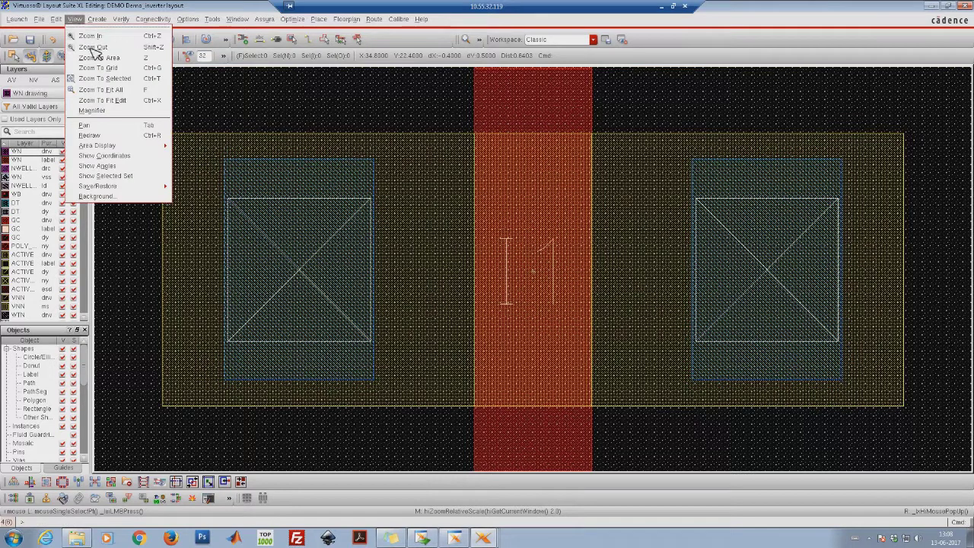
click(95, 50)
click(74, 19)
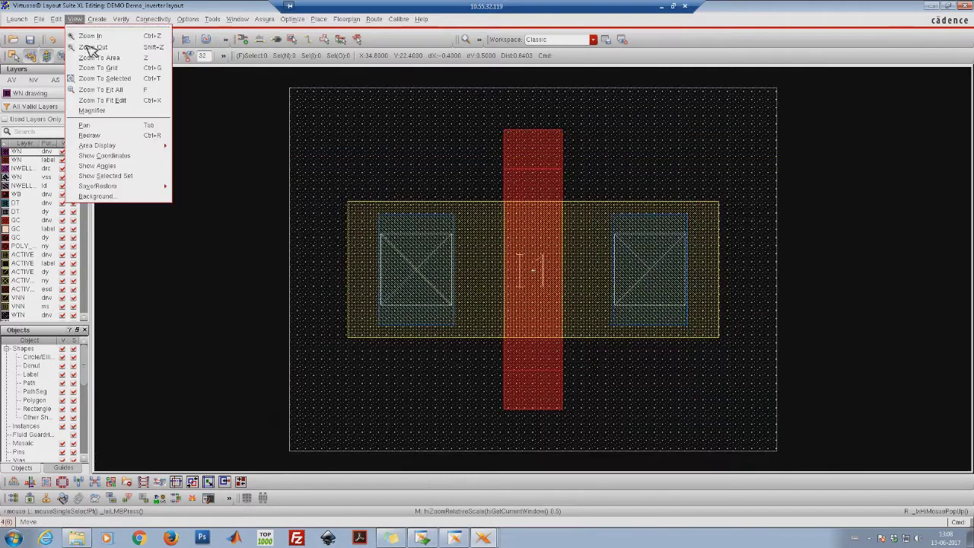
click(93, 48)
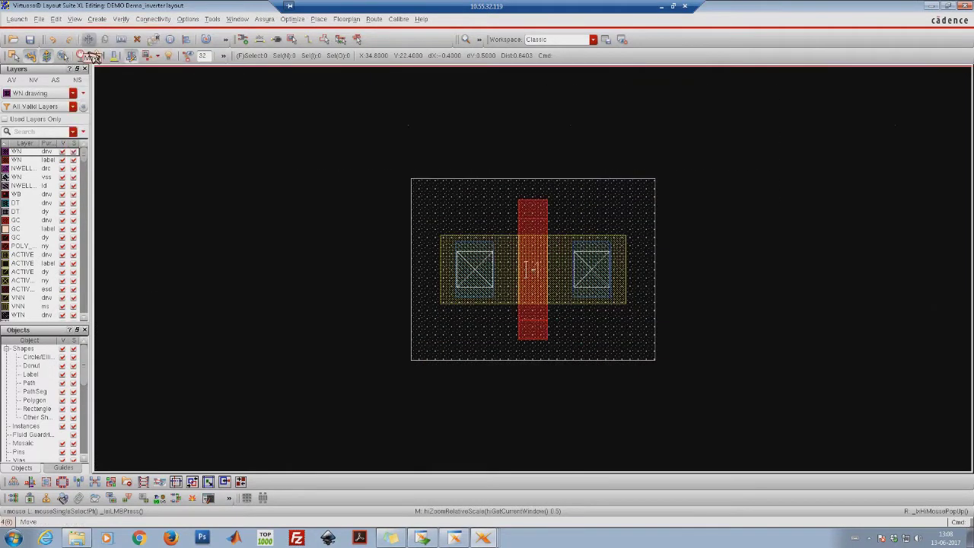
click(75, 19)
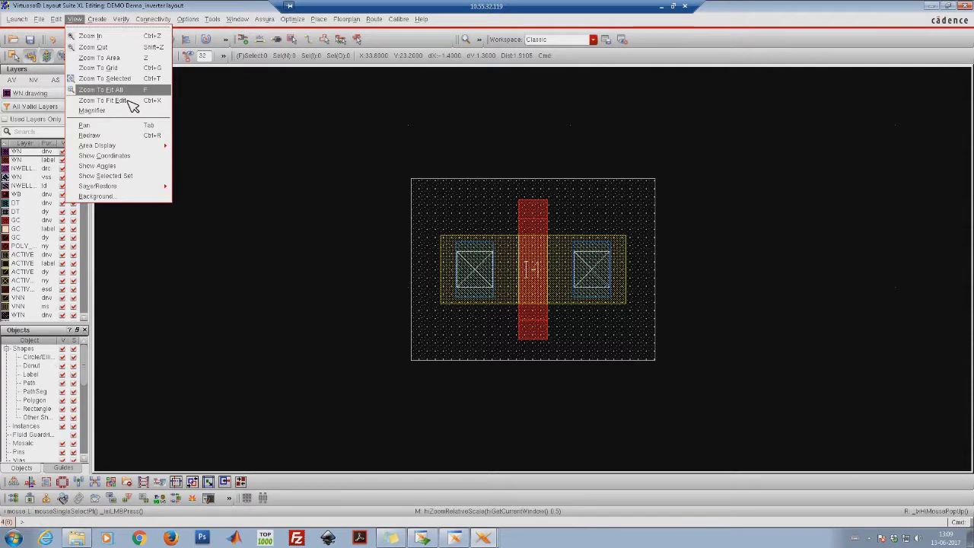
key(Escape)
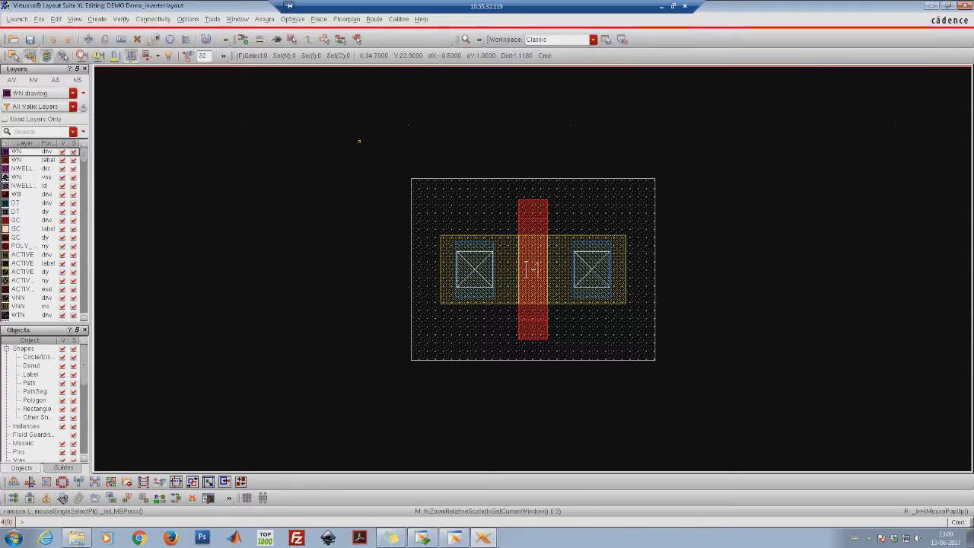
middle_click(359, 141)
middle_click(359, 141)
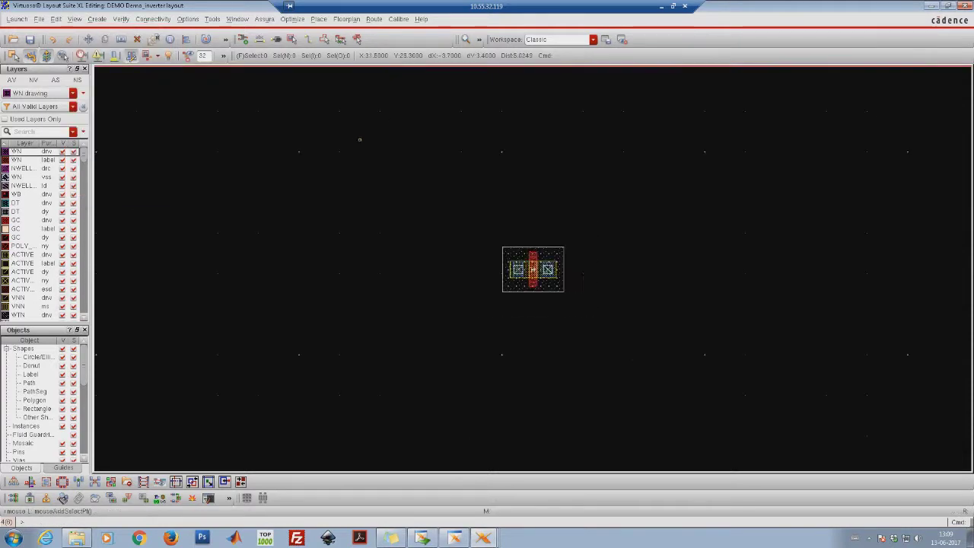
right_drag(434, 190, 621, 316)
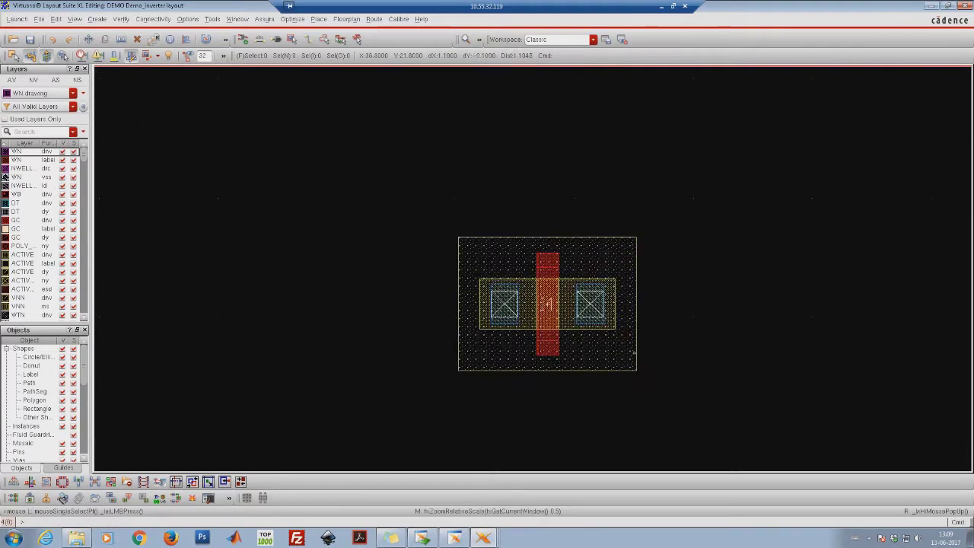
Set the gate width parameter of the nmos_18 instance to 2.
click(610, 353)
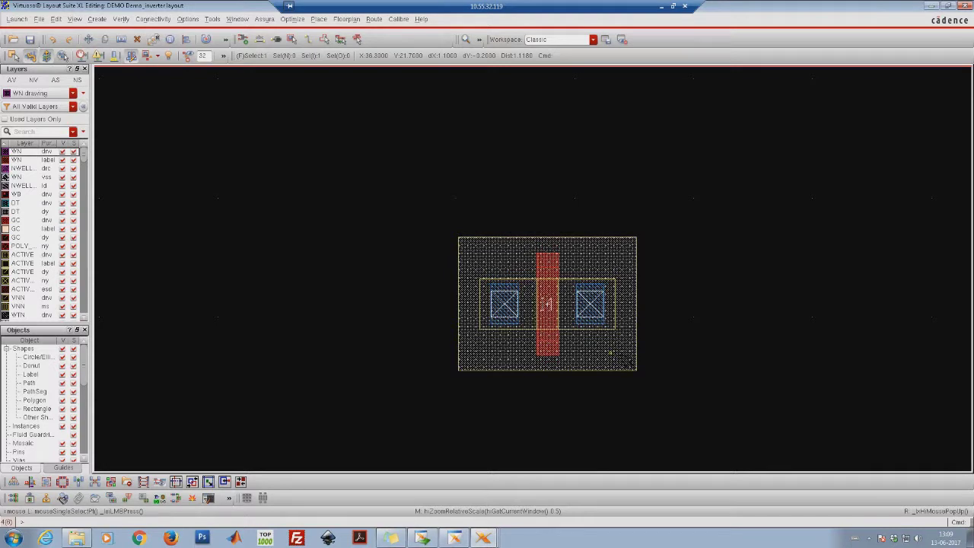
key(q)
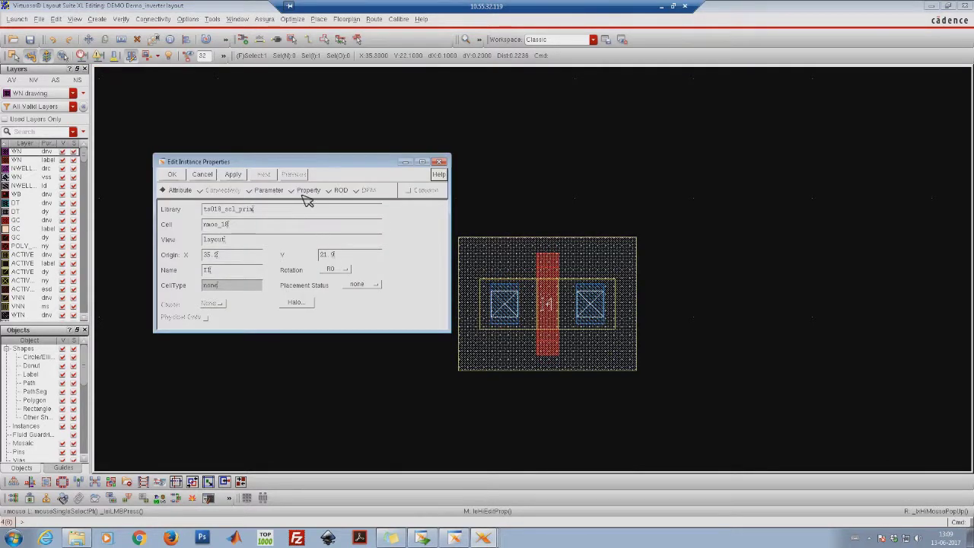
click(268, 192)
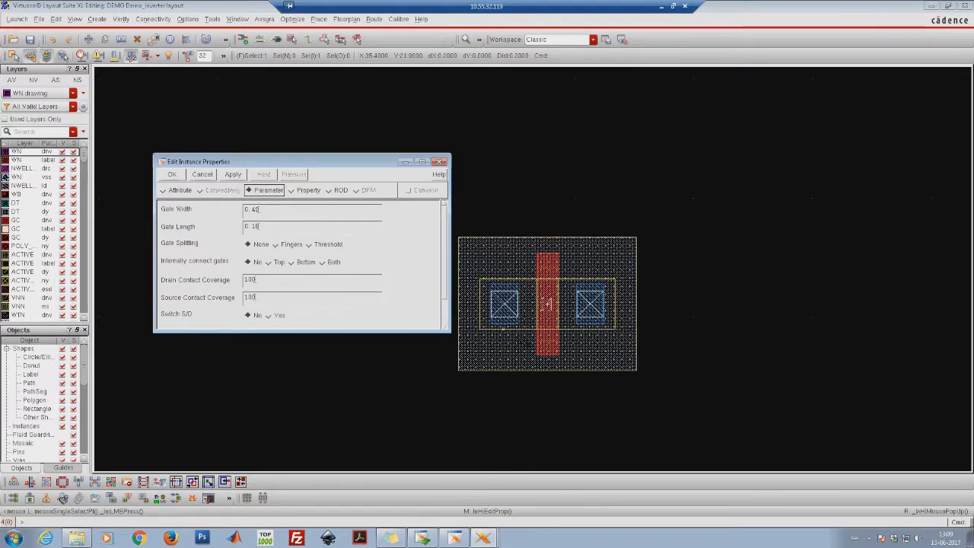
click(274, 216)
drag(223, 218, 228, 216)
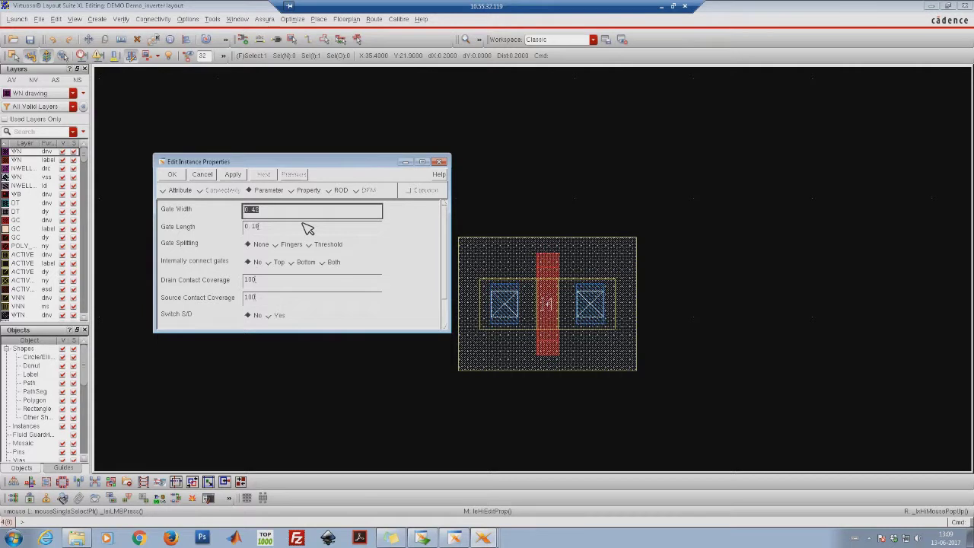
text(2)
click(304, 230)
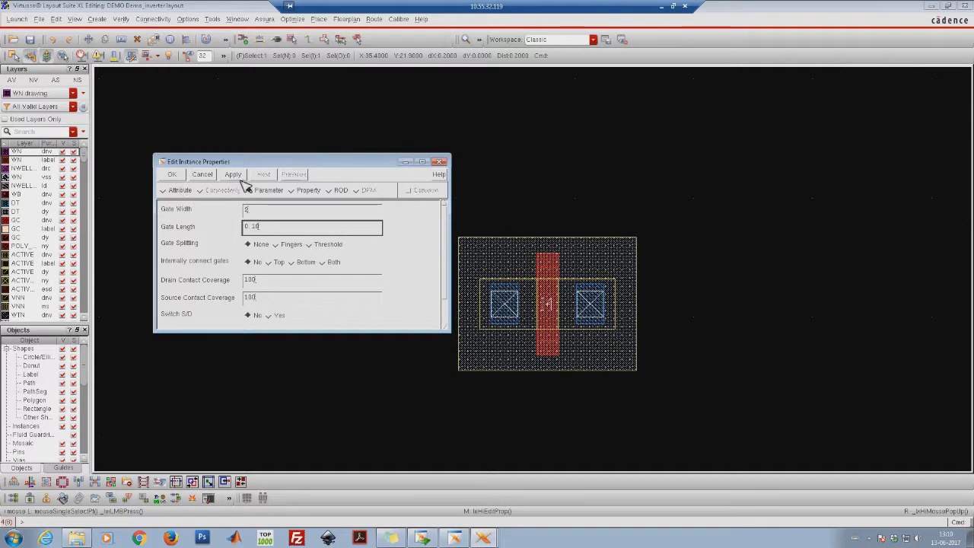
click(172, 174)
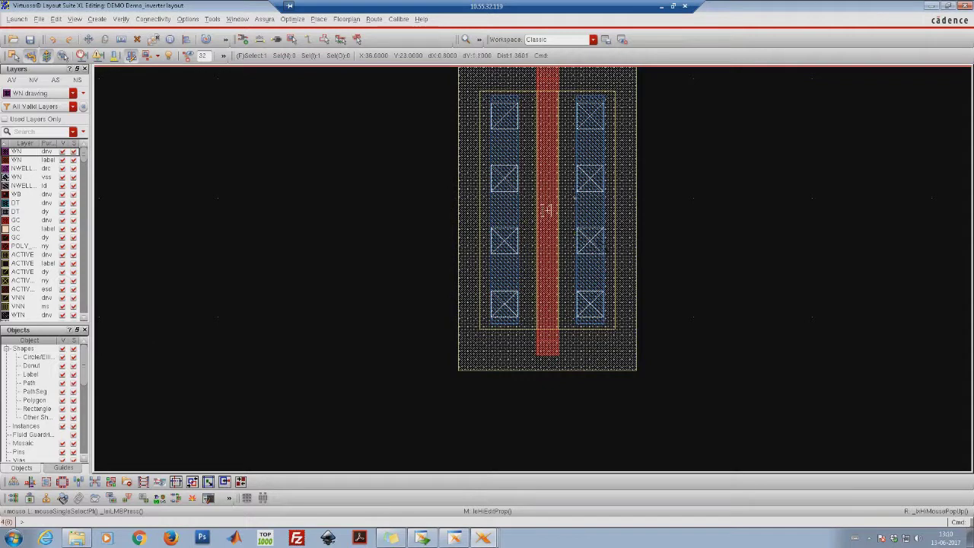
Examine the widened NMOS transistor and its source and drain contacts, along with the empty layout area above it.
scroll(547, 211, up, 1)
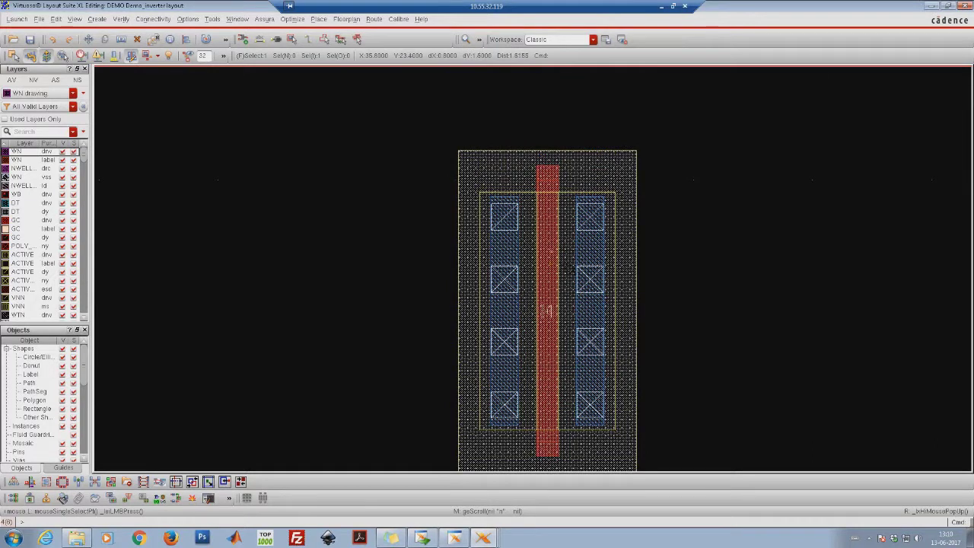
ctrl+scroll(548, 311, up, 1)
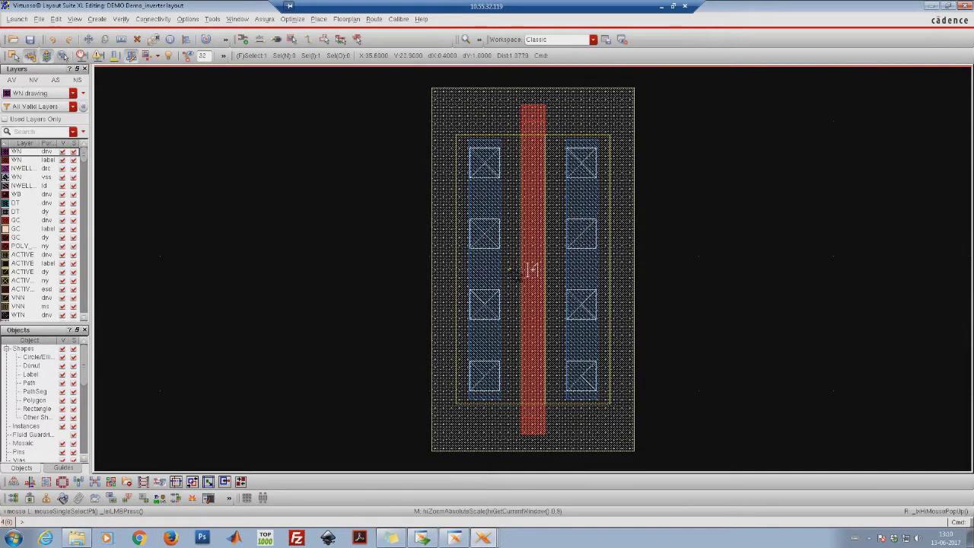
key(shift+z)
key(shift+z)
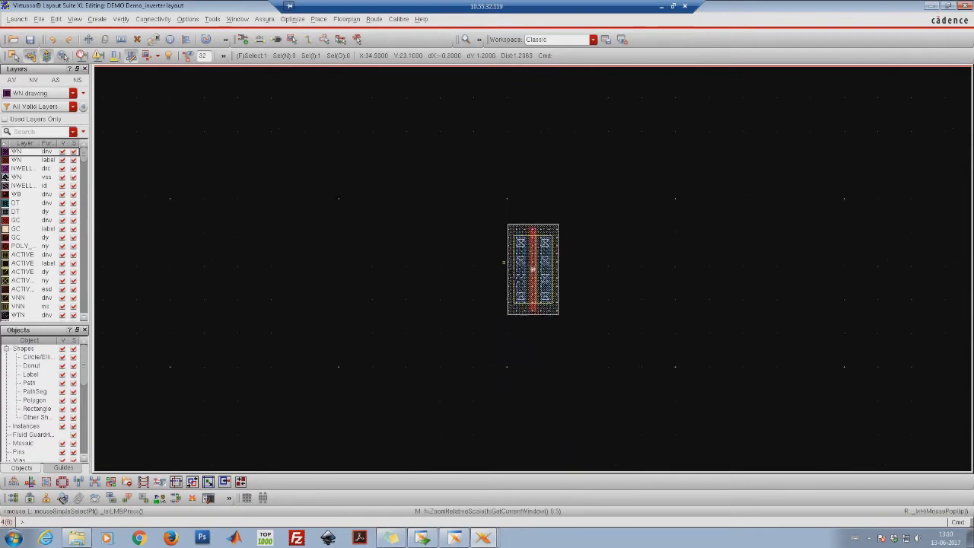
key(shift+z)
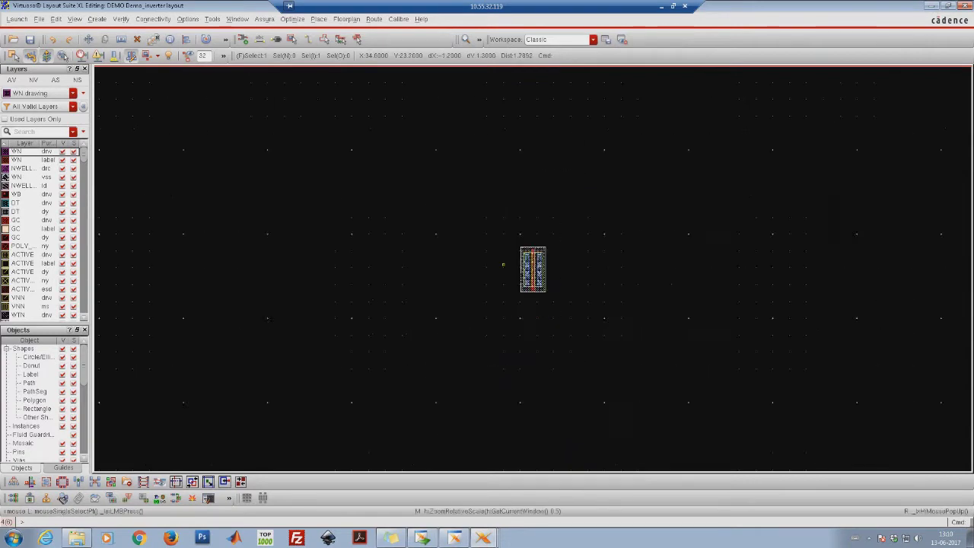
key(ctrl+z)
key(ctrl+z)
key(shift+z)
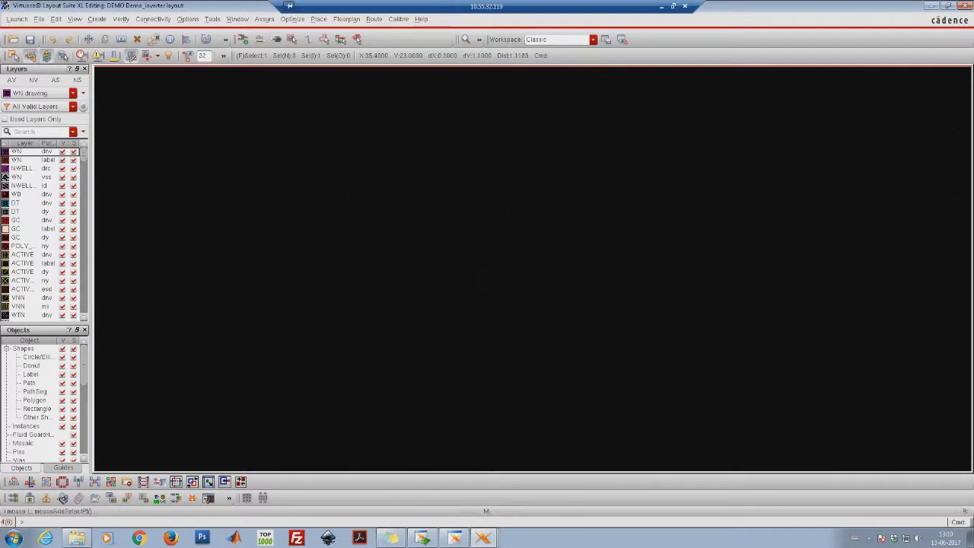
key(Up)
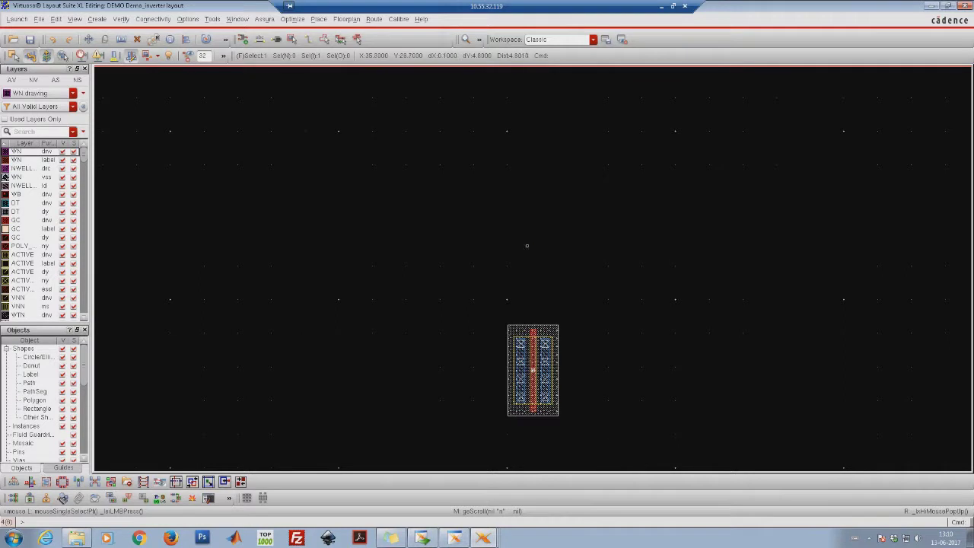
Set both the X and Y snap spacing of the layout grid to 0.01 in the display options.
key(ctrl+z)
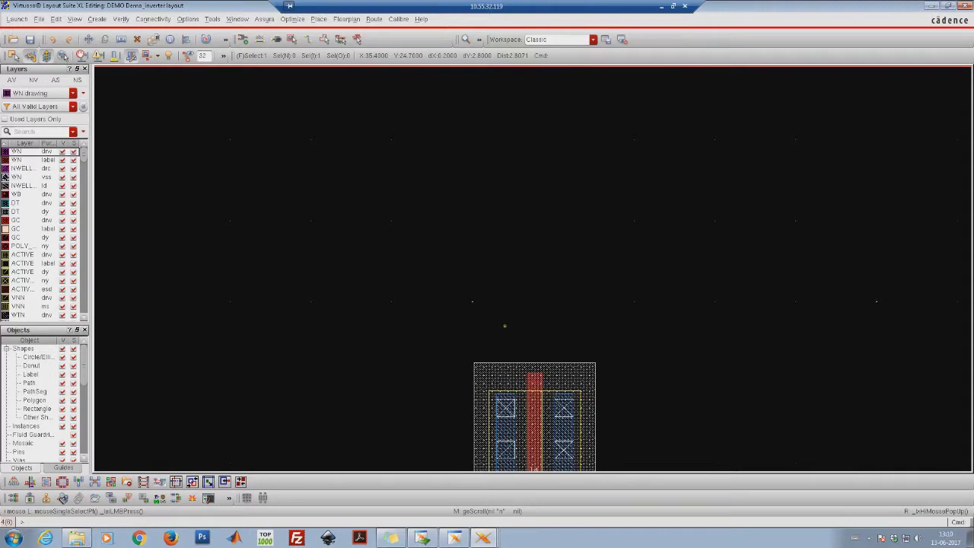
right_drag(442, 284, 607, 397)
right_drag(373, 183, 607, 358)
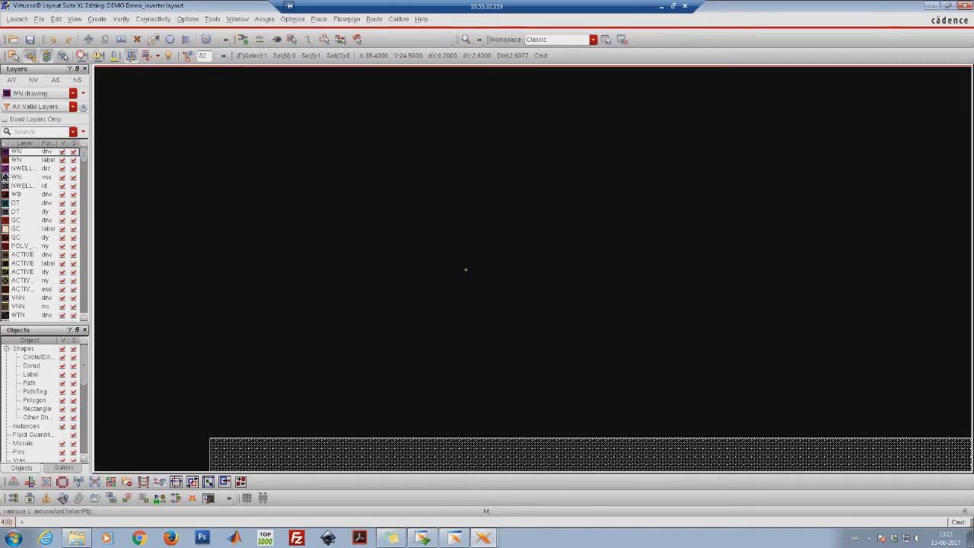
key(shift+z)
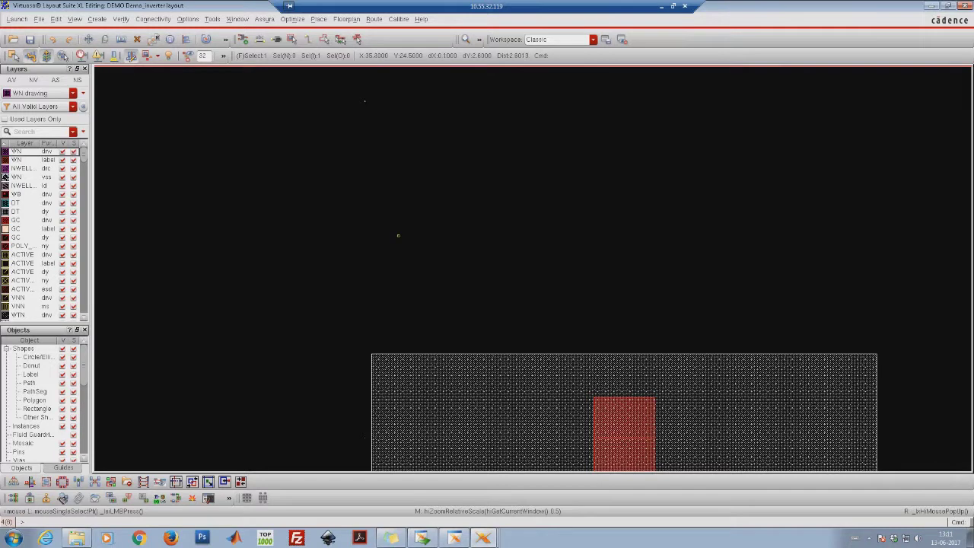
click(188, 19)
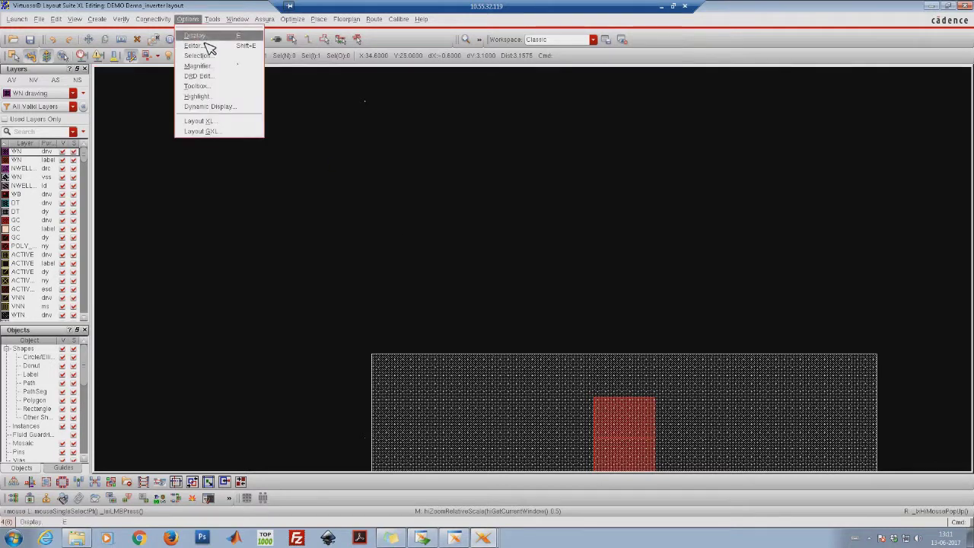
click(204, 39)
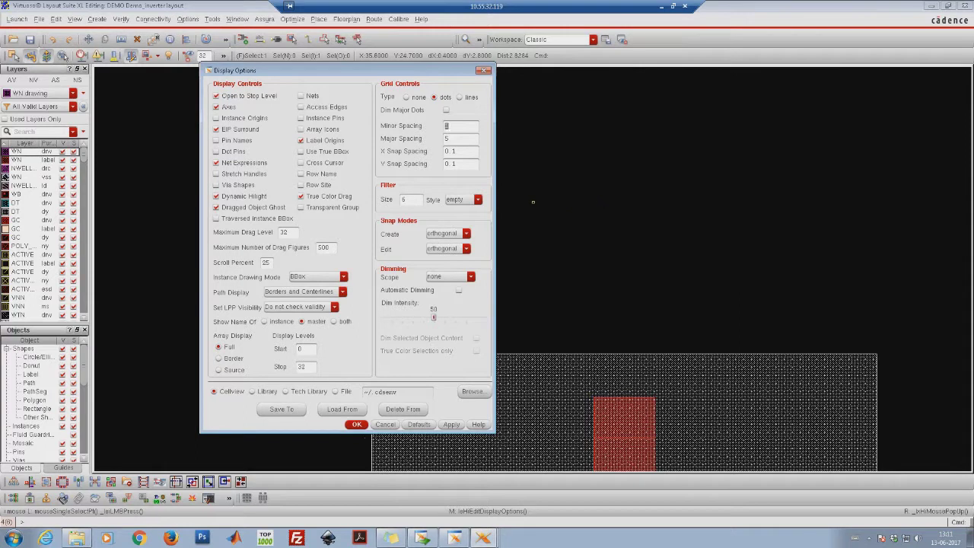
click(460, 155)
key(BackSpace)
text(01)
click(457, 168)
key(BackSpace)
text(01)
click(357, 425)
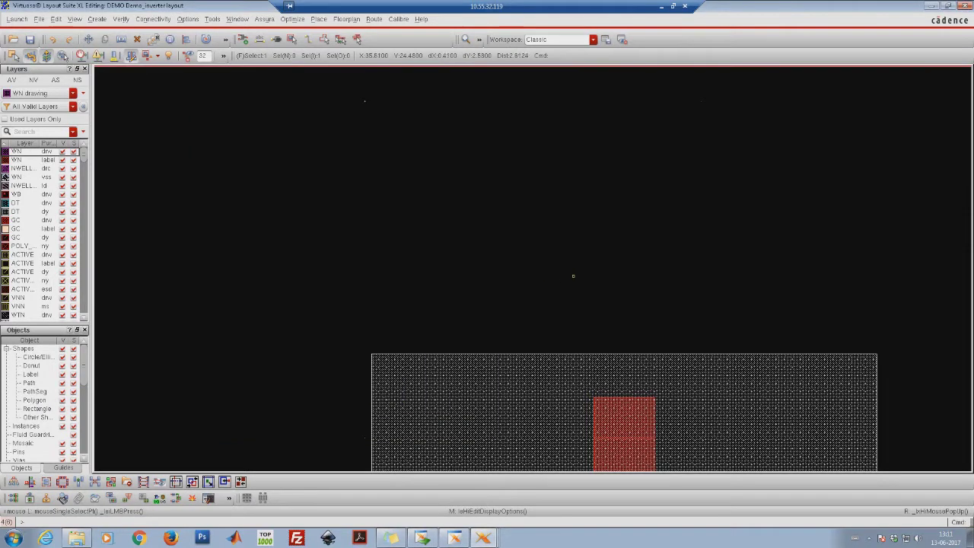
Place a pmos_18 layout instance from the ts018_scl_prim library above the NMOS transistor, with the two gates roughly lined up.
key(z)
click(570, 236)
click(634, 312)
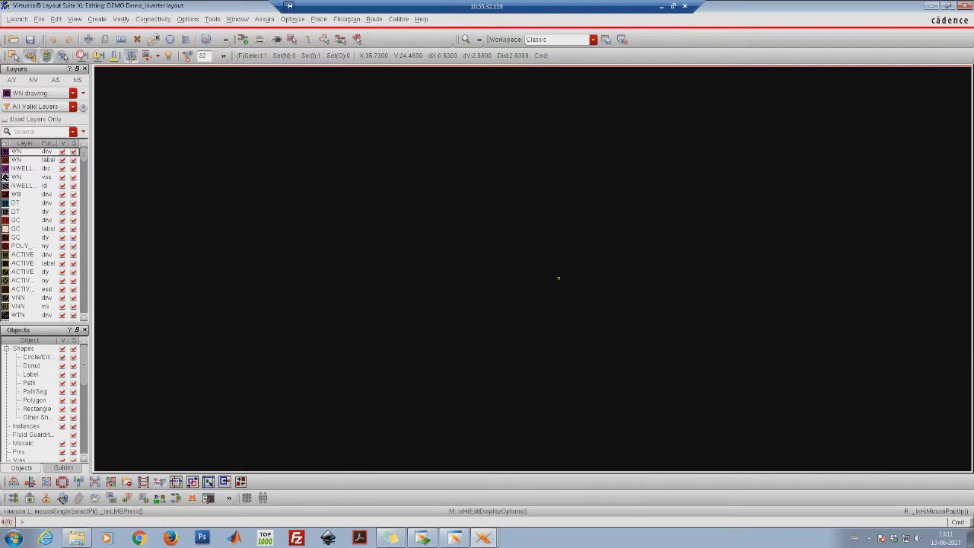
key(f)
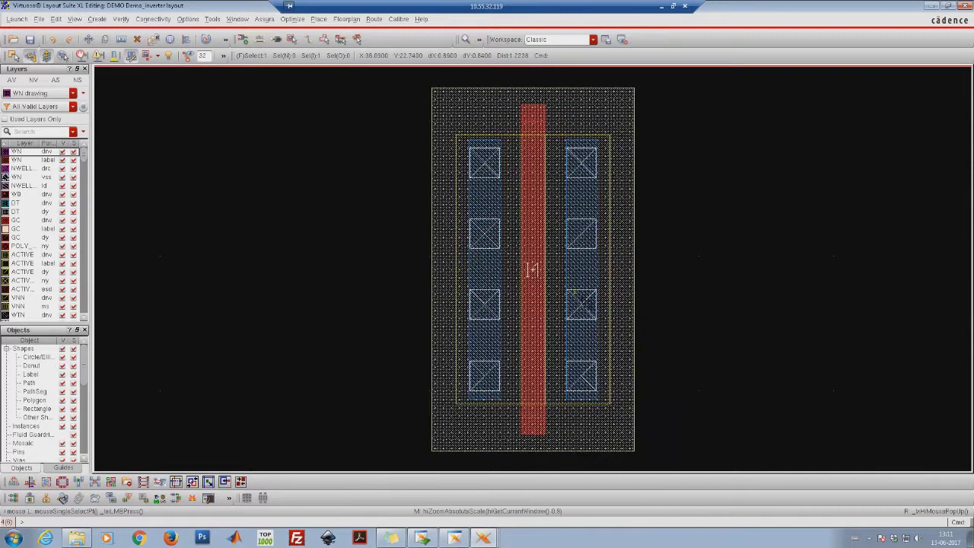
key(shift+z)
key(shift+z)
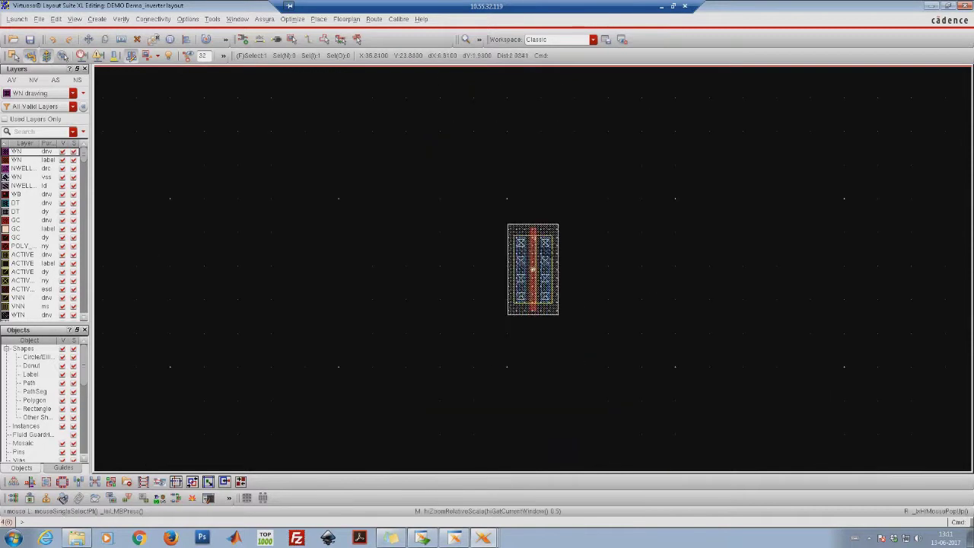
key(Up)
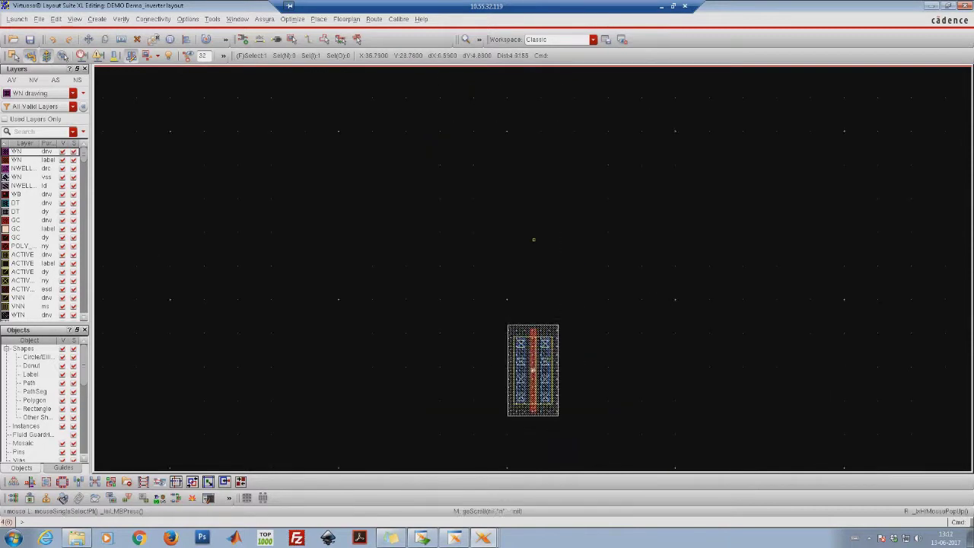
key(i)
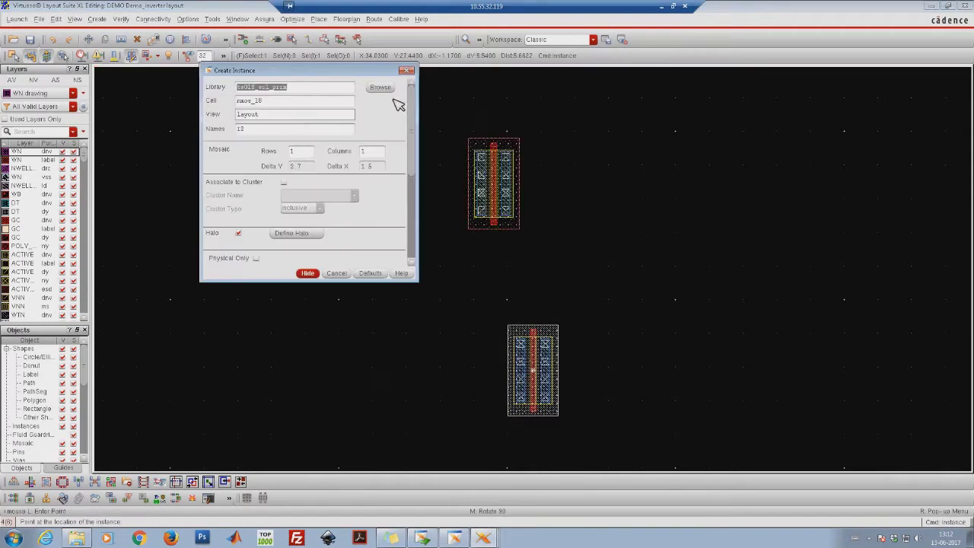
click(383, 88)
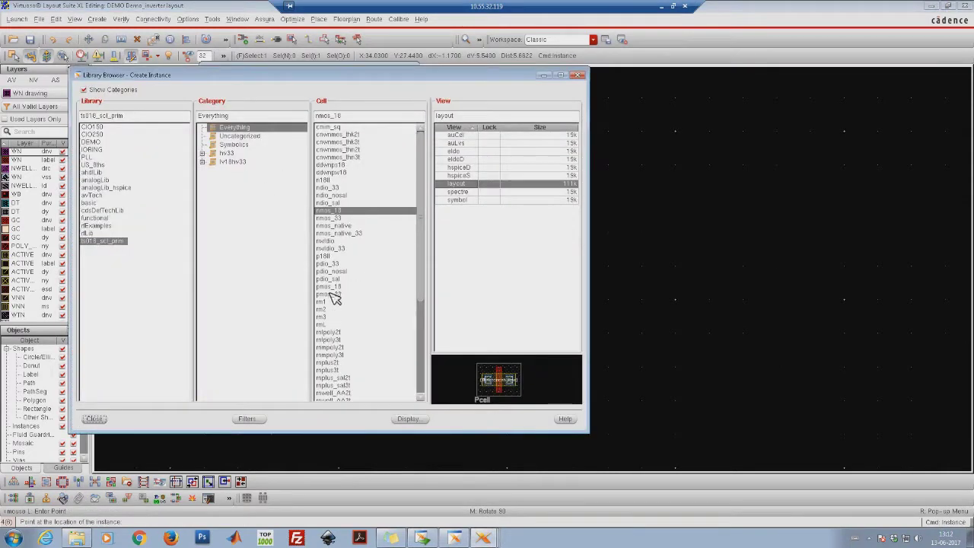
click(330, 287)
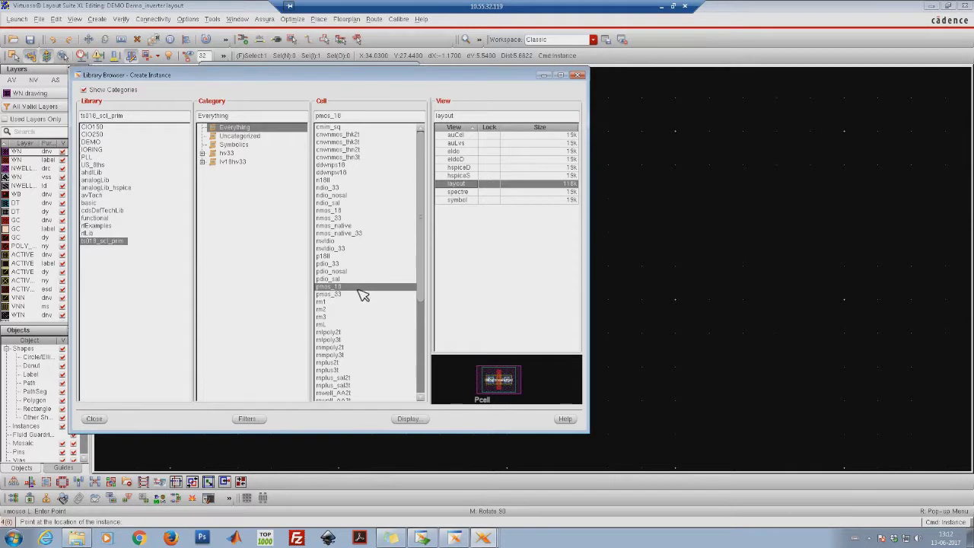
click(580, 75)
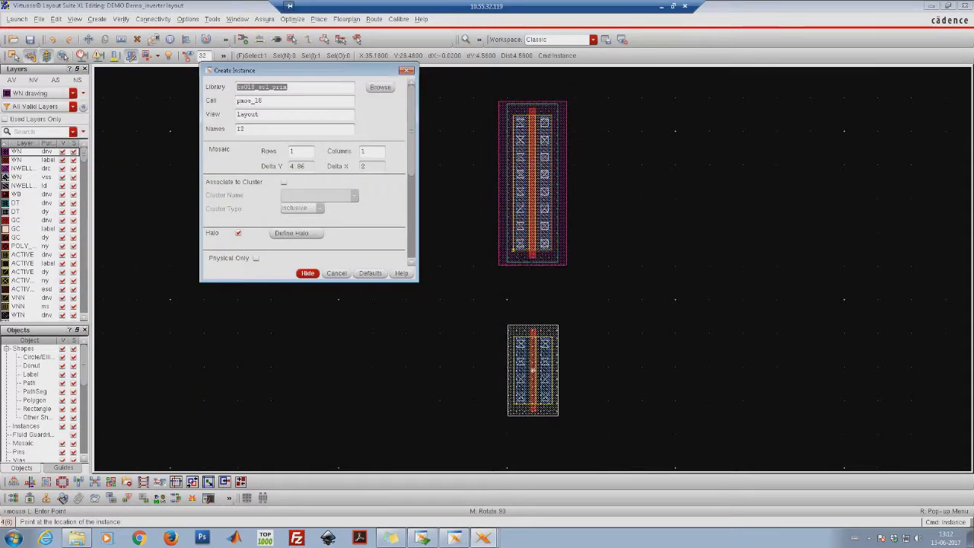
click(533, 183)
key(Escape)
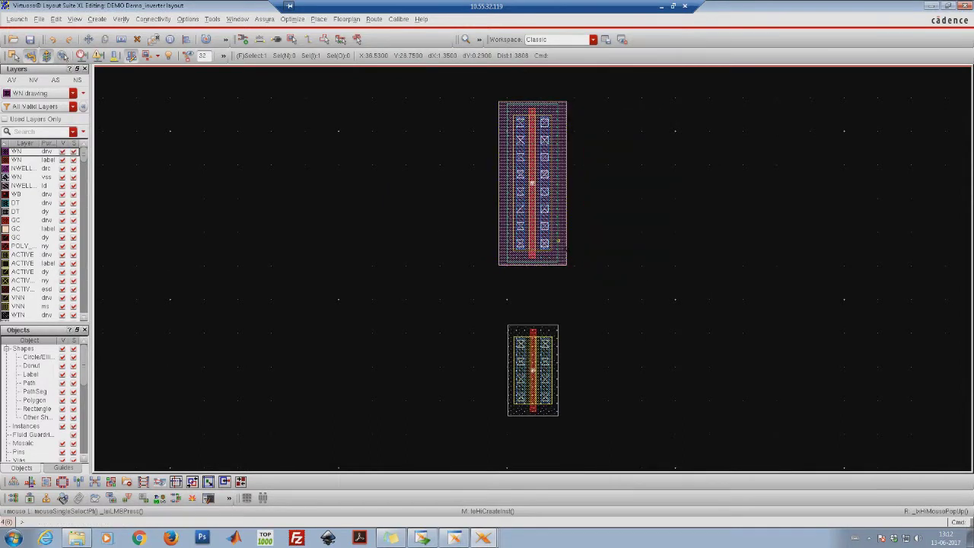
Check the gate width and gate length parameters of the placed pmos_18 instance, and deselect it.
key(q)
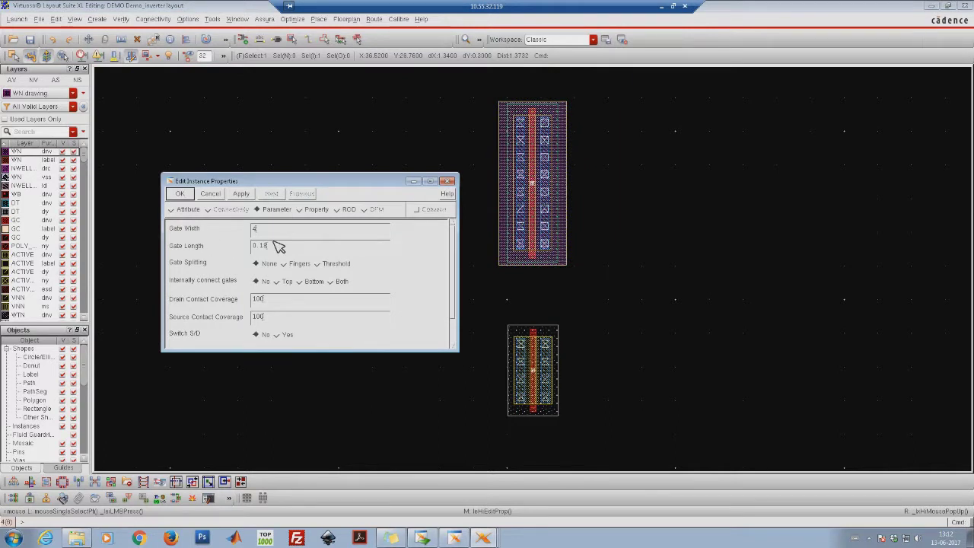
click(181, 195)
click(590, 254)
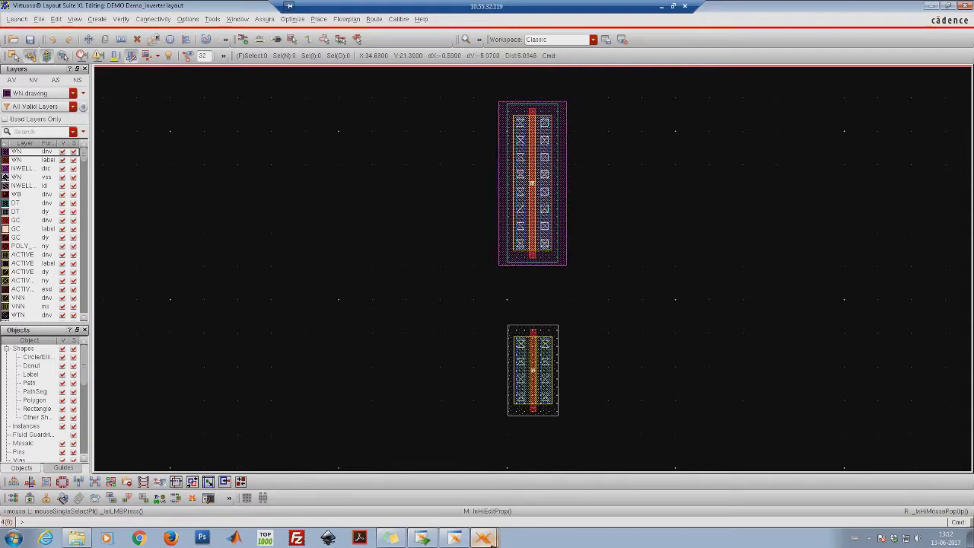
Switch to the Demo_inverter schematic, fit it in view to compare both transistors' sizes, and return to the layout.
click(483, 538)
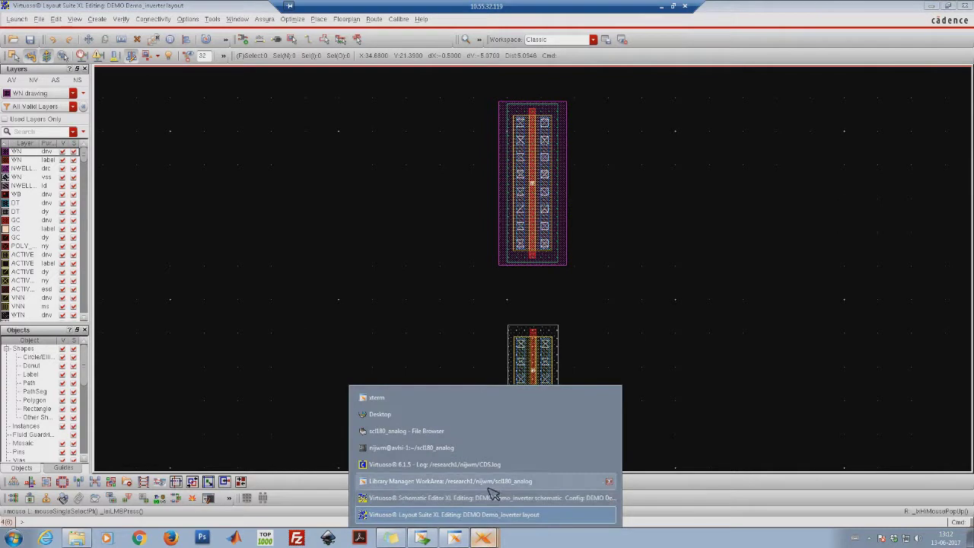
click(491, 498)
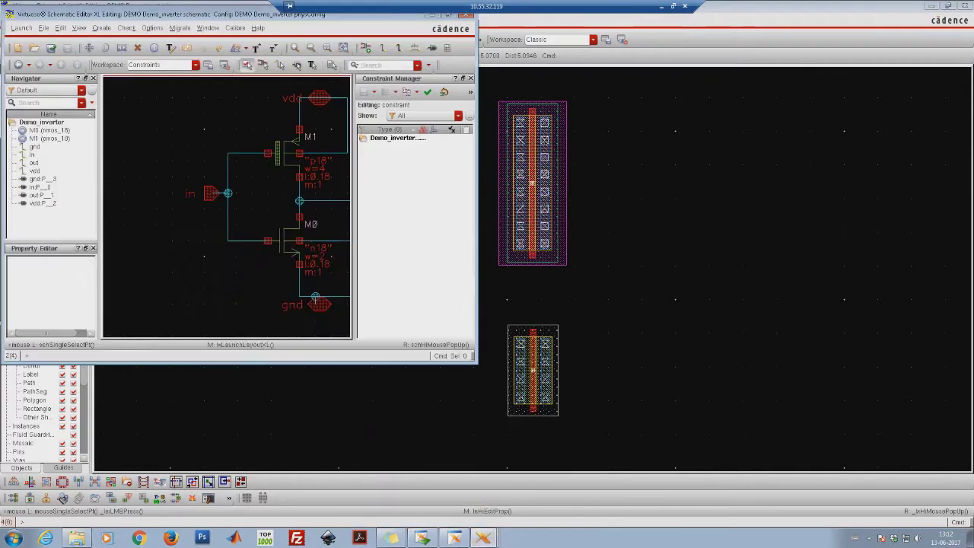
key(f)
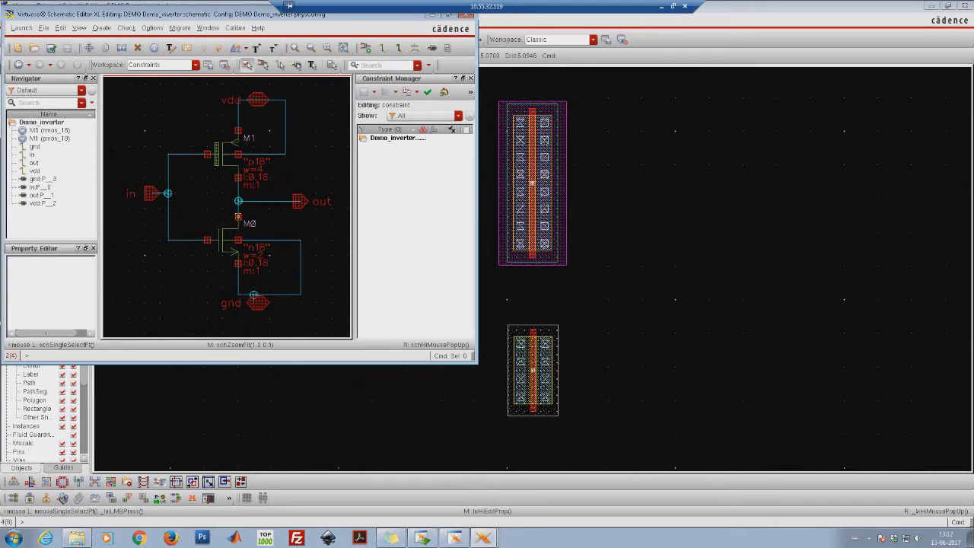
click(432, 14)
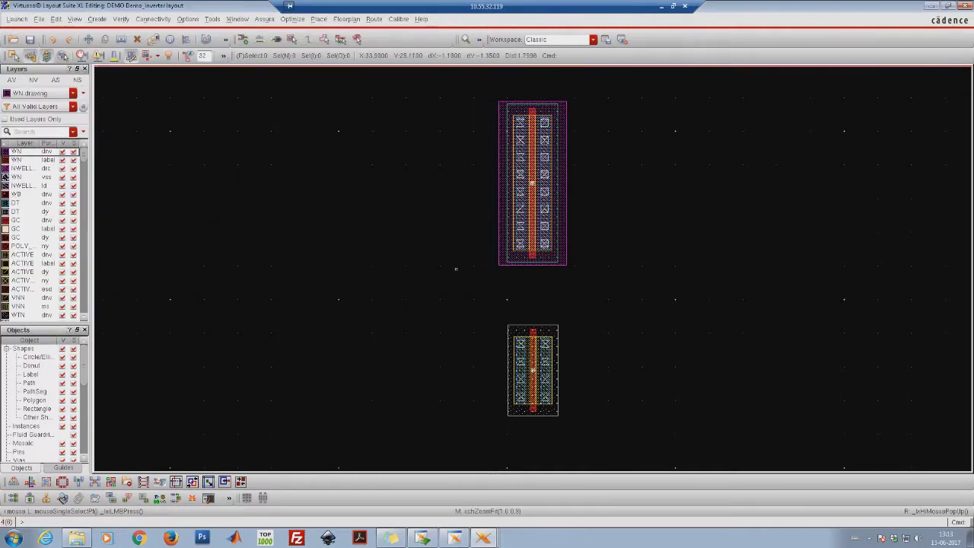
Examine the gap between the two transistors and the NMOS transistor's gate, active area and contacts.
right_drag(458, 217, 621, 372)
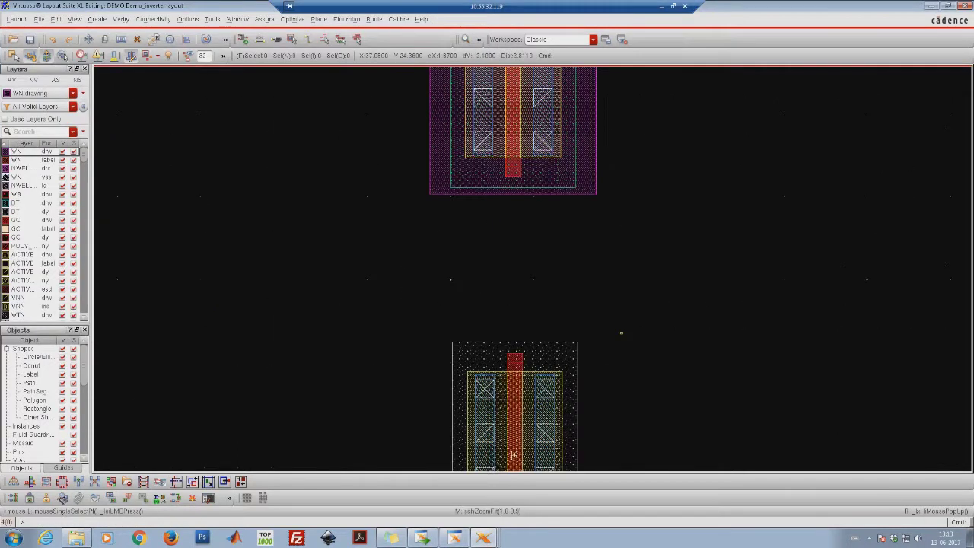
key(Down)
key(Down)
right_drag(416, 113, 614, 239)
key(Down)
key(Down)
key(Up)
key(Up)
key(shift+z)
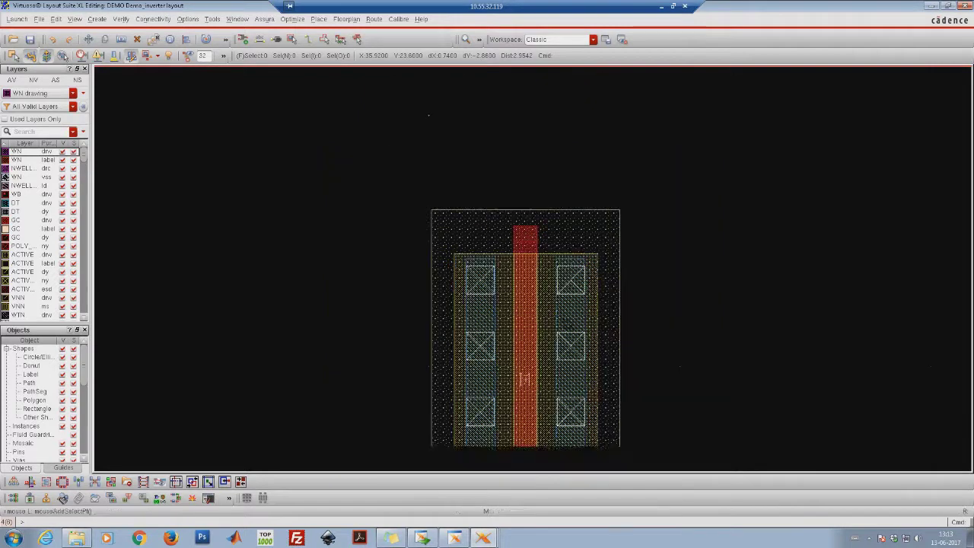
key(Down)
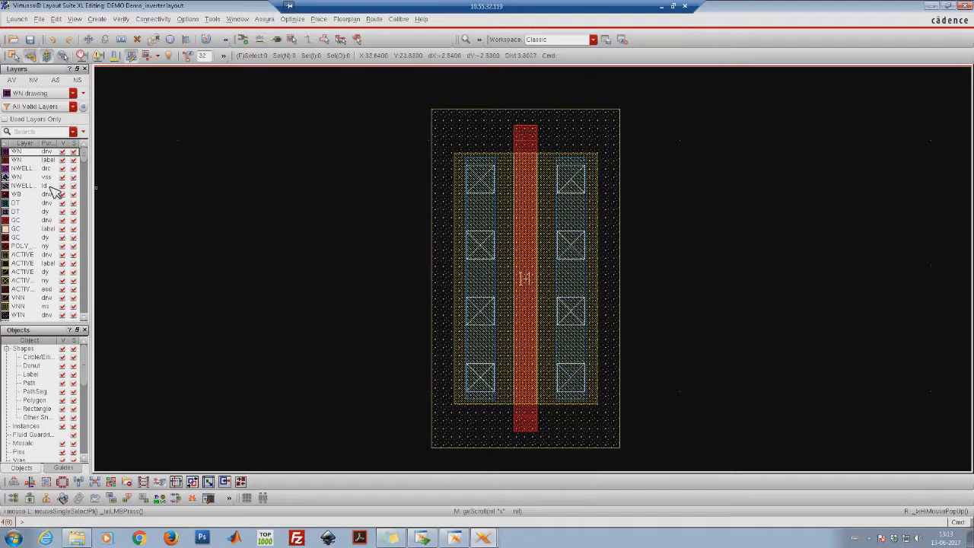
Make GC drawing the active layer and temporarily show it alone to view the gates of both transistors.
click(34, 220)
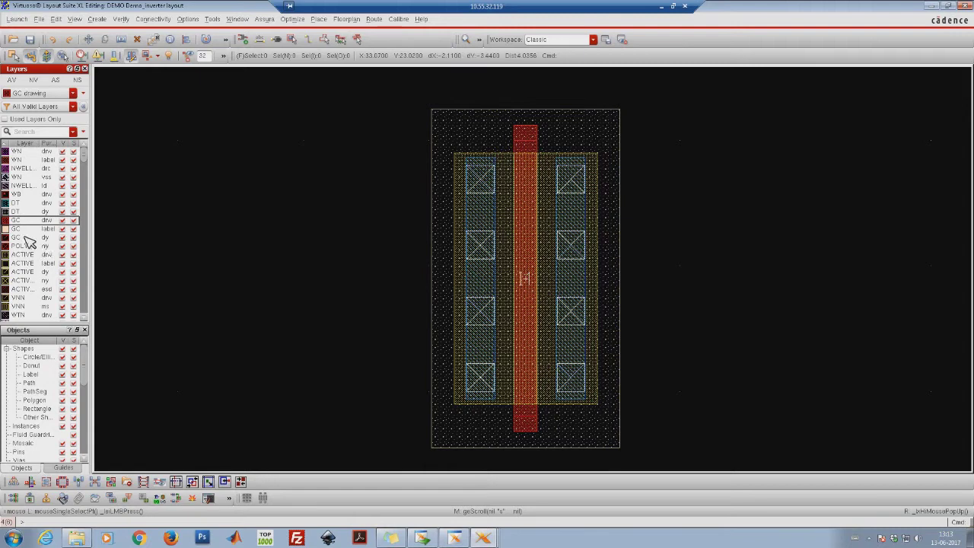
click(24, 160)
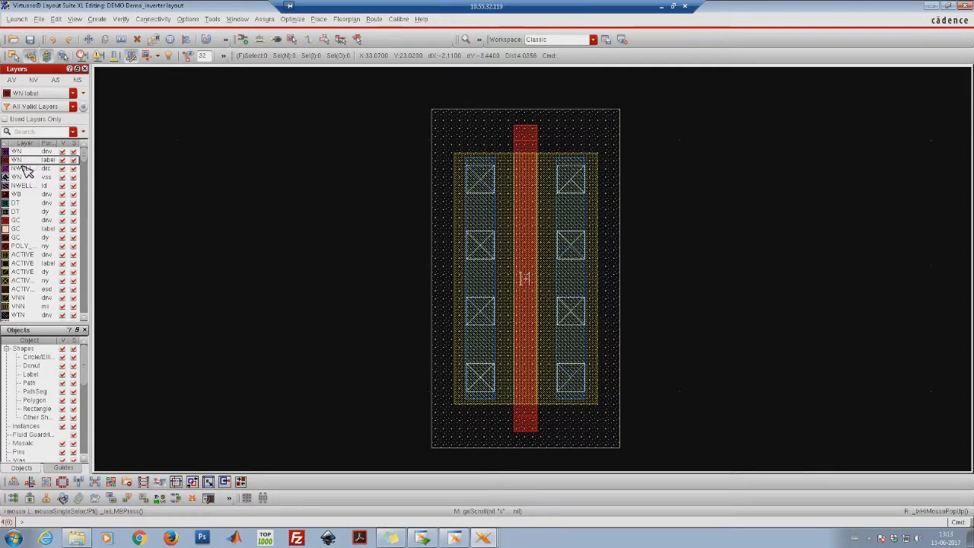
click(23, 225)
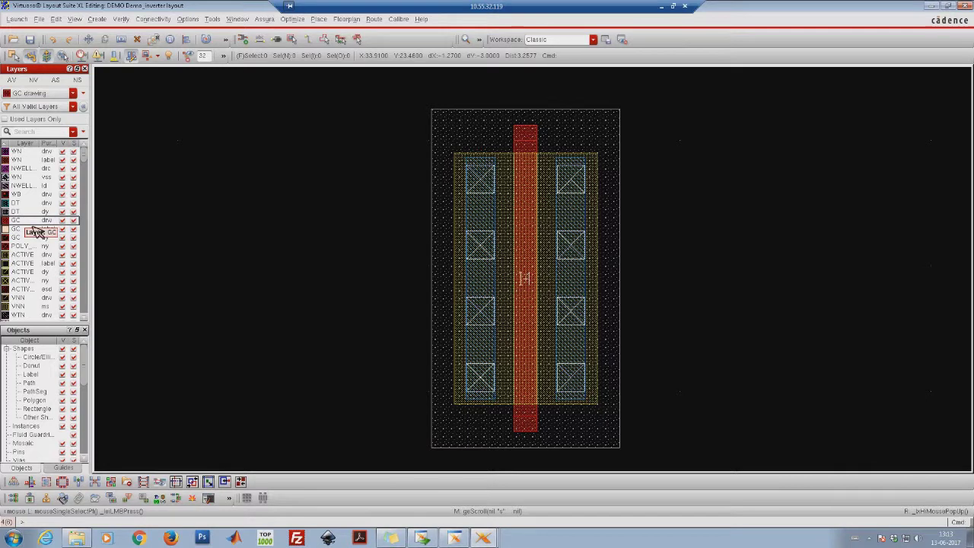
click(35, 81)
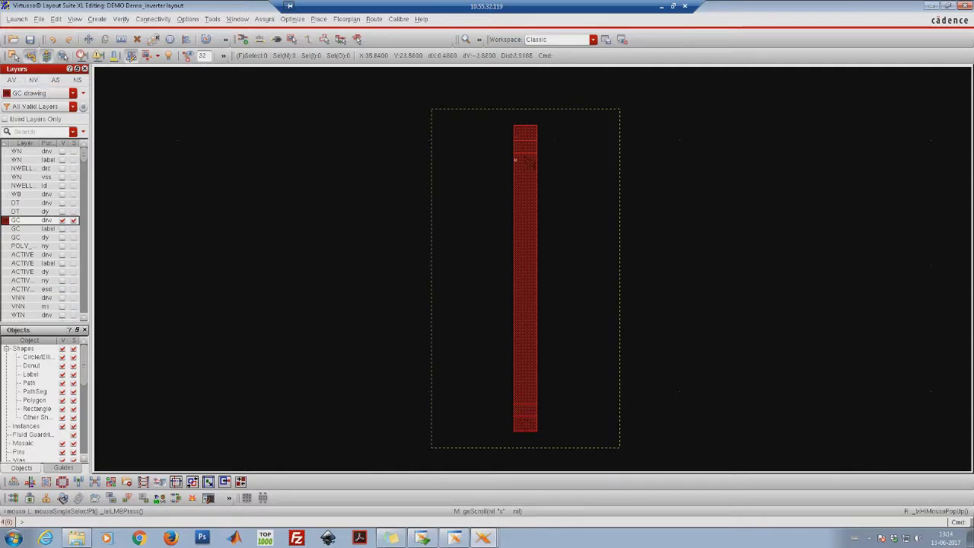
key(f)
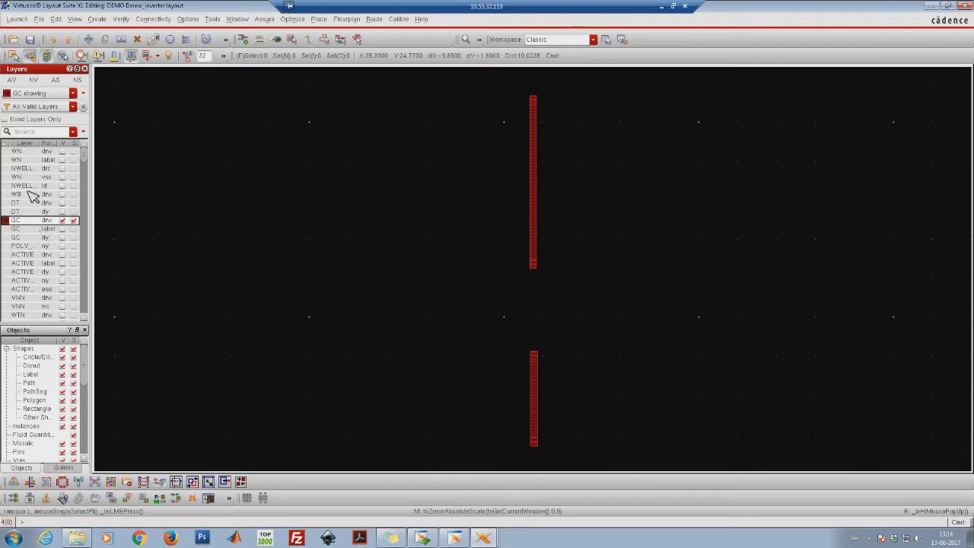
click(16, 82)
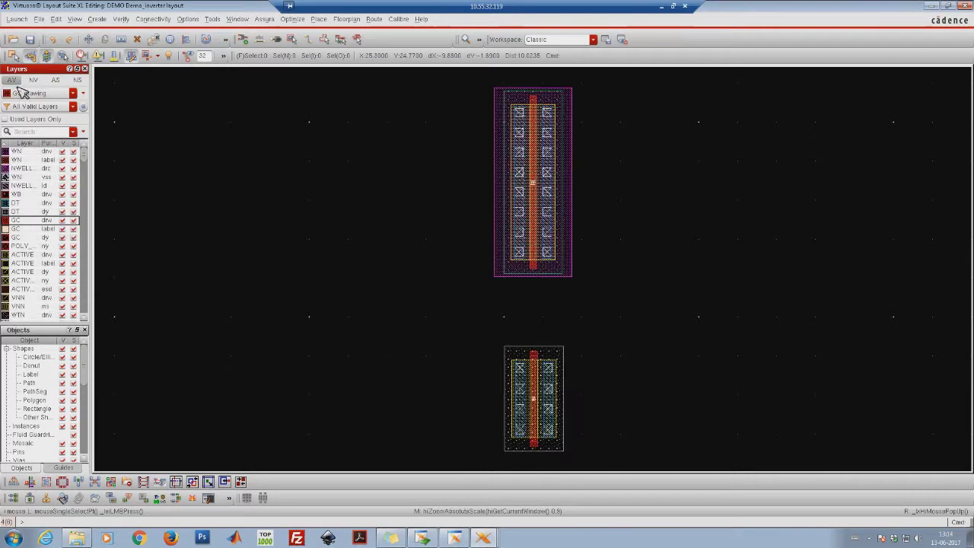
Examine the facing gate ends of the PMOS and NMOS transistors up close.
right_drag(469, 209, 583, 331)
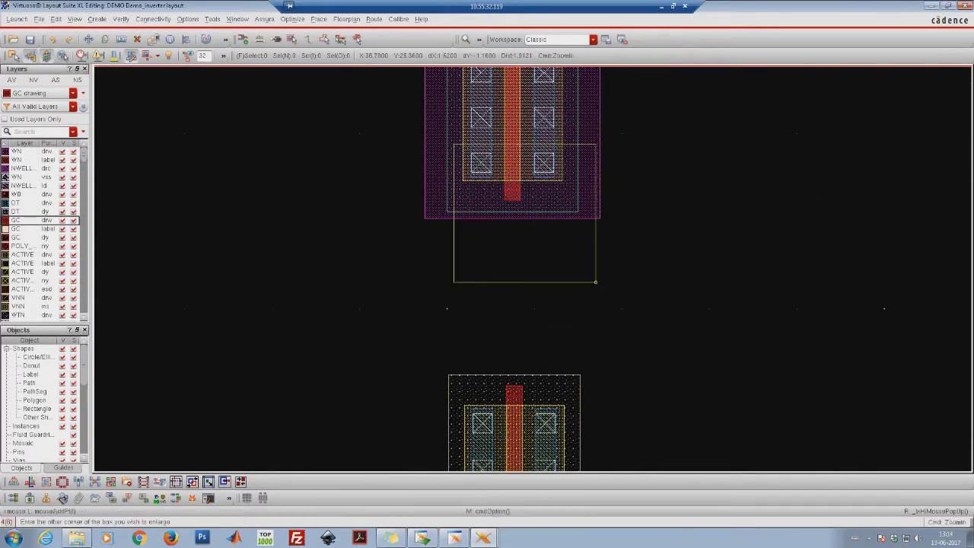
ctrl+scroll(539, 194, up, 3)
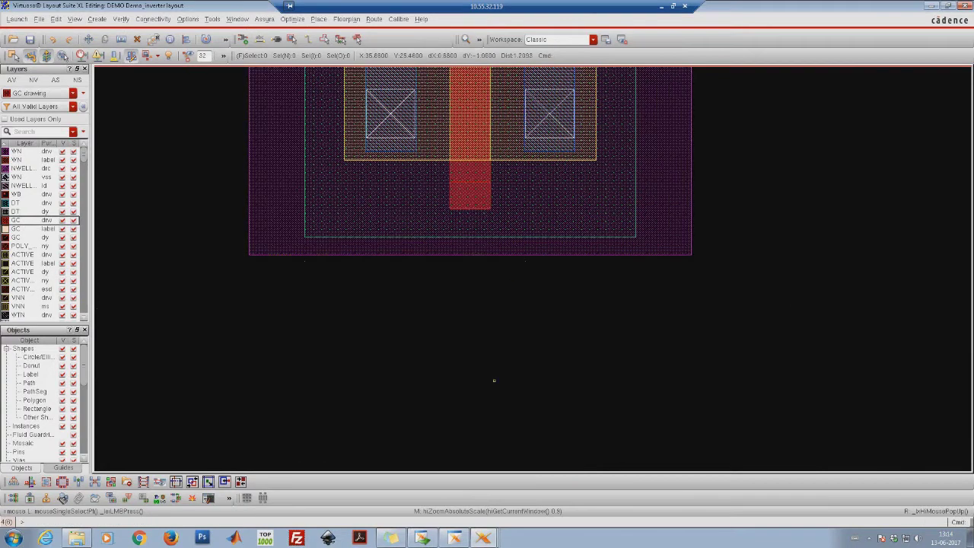
key(f)
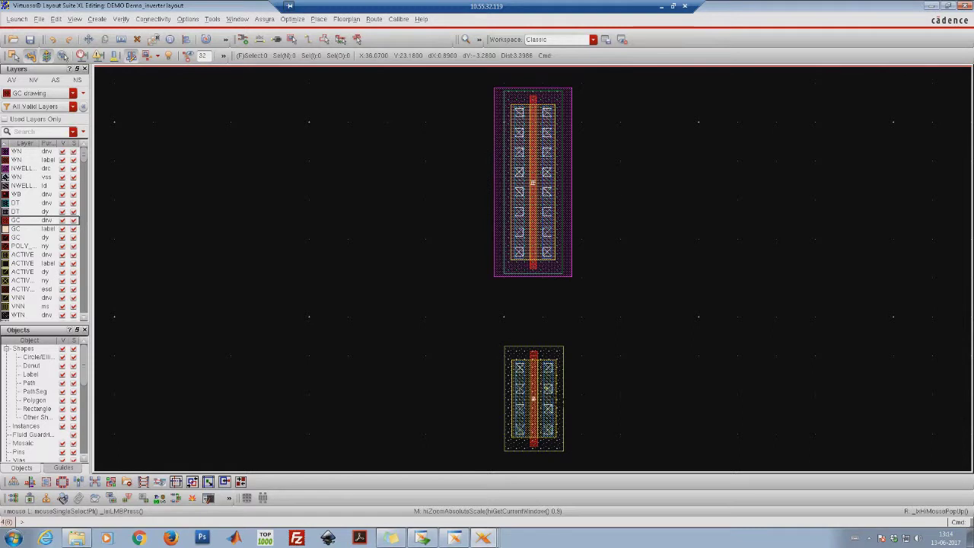
key(Down)
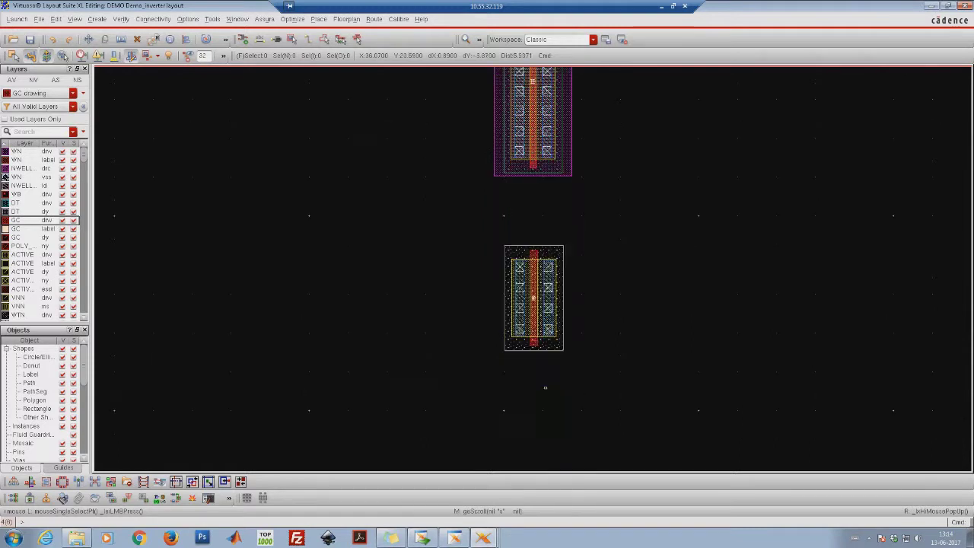
right_drag(466, 225, 631, 322)
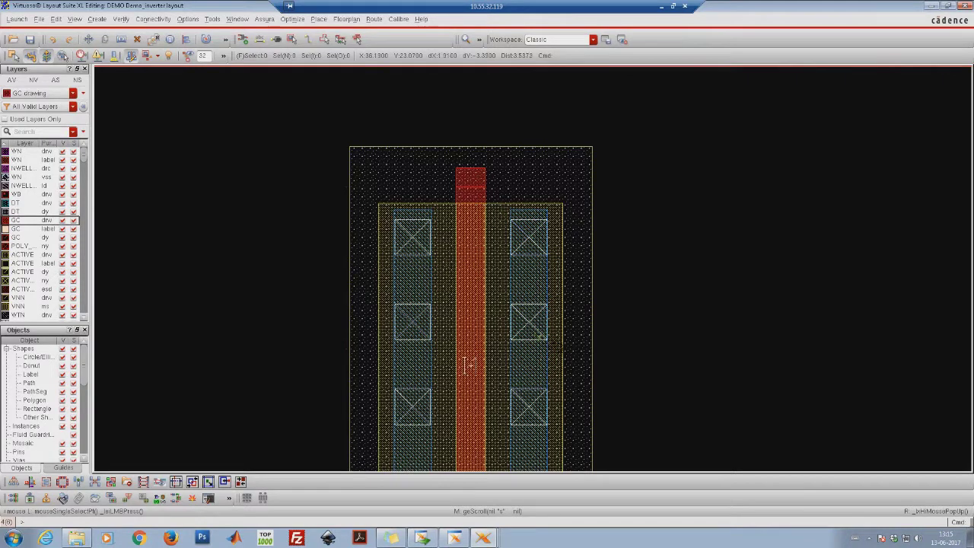
Examine the NMOS transistor's contacts and the metal around them in the active area up close.
scroll(548, 336, down, 2)
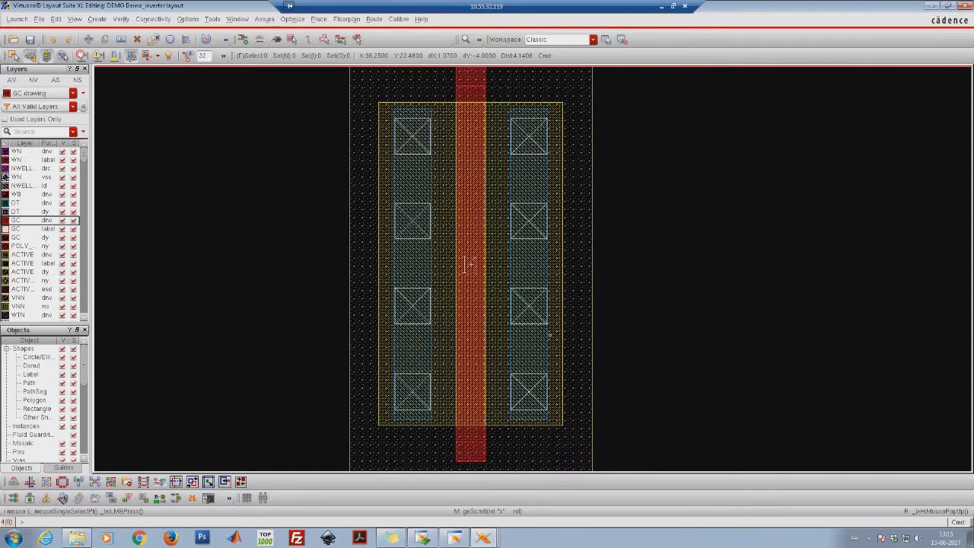
right_drag(497, 252, 572, 341)
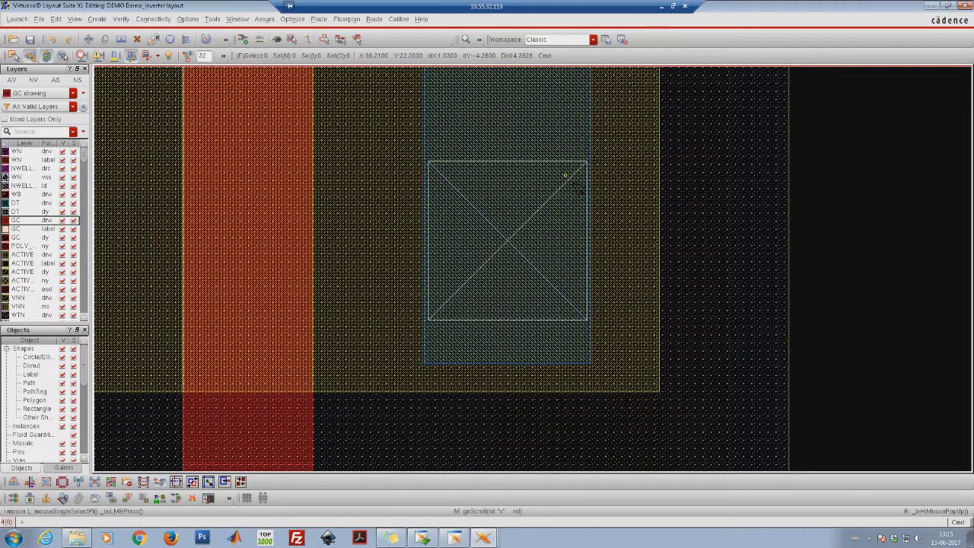
key(shift+z)
key(shift+z)
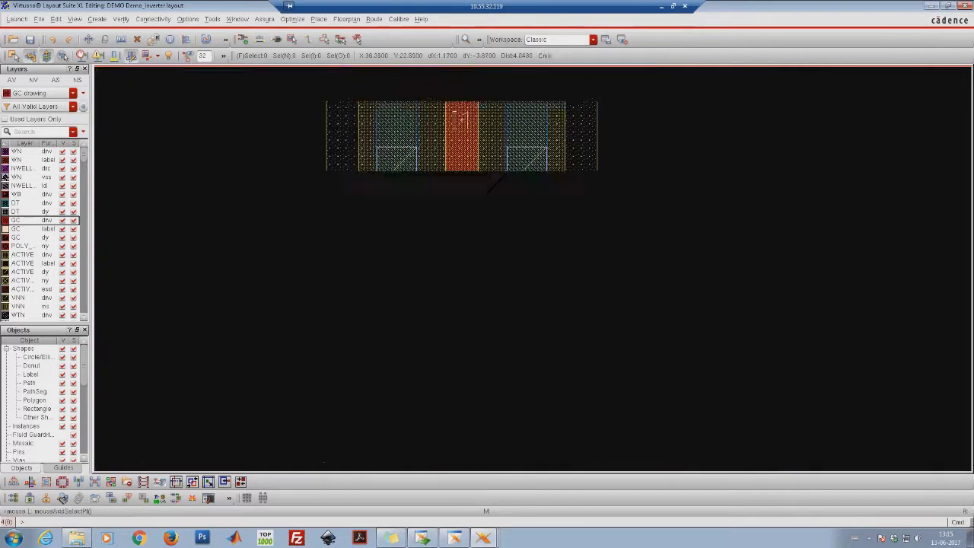
scroll(352, 124, up, 3)
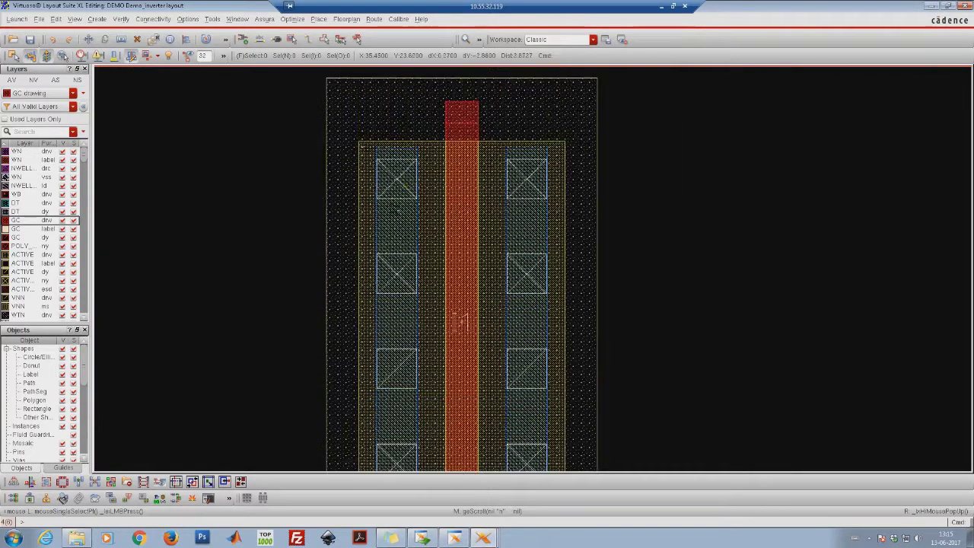
right_drag(350, 122, 442, 200)
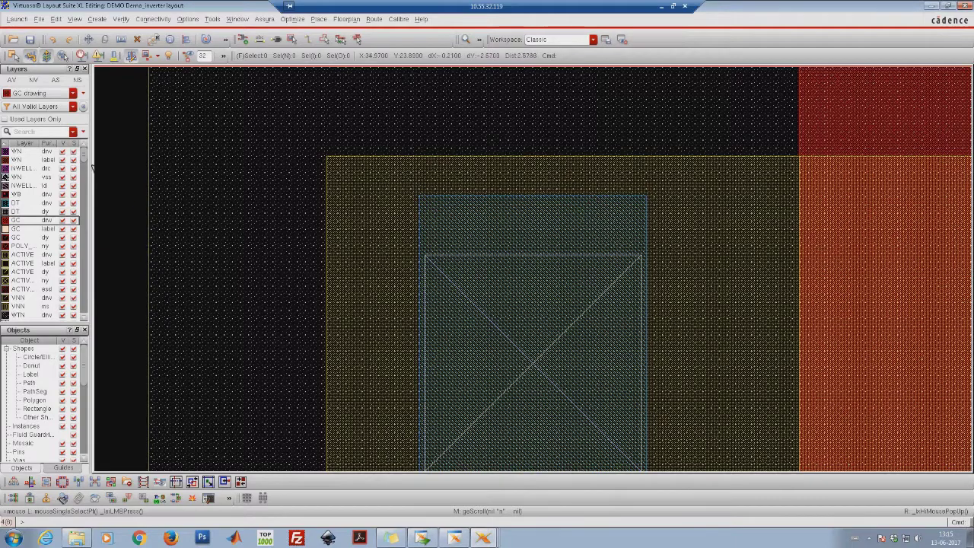
Make M1 drawing the active layer, show it alone to view the NMOS transistor's metal strips, and restore all layers.
scroll(84, 173, down, 1)
scroll(87, 176, down, 6)
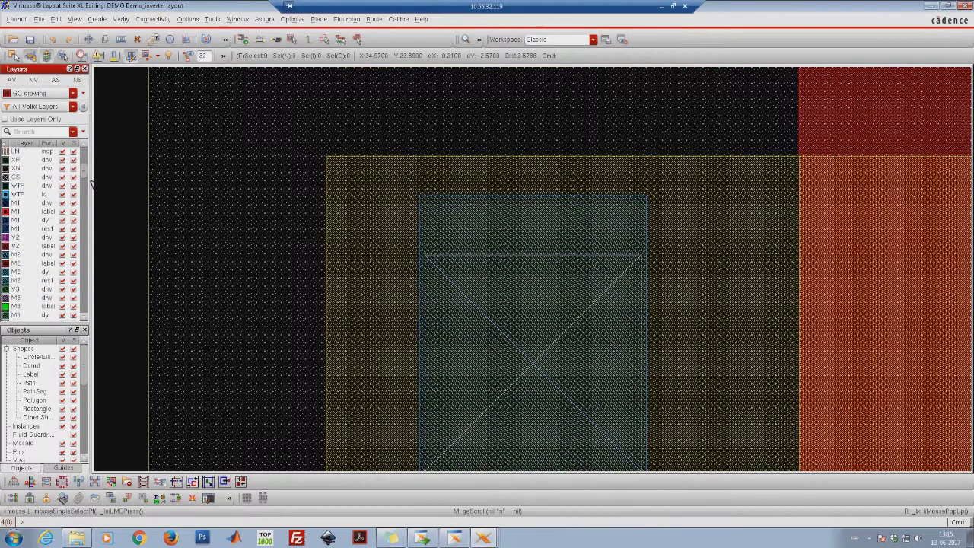
click(26, 204)
click(34, 79)
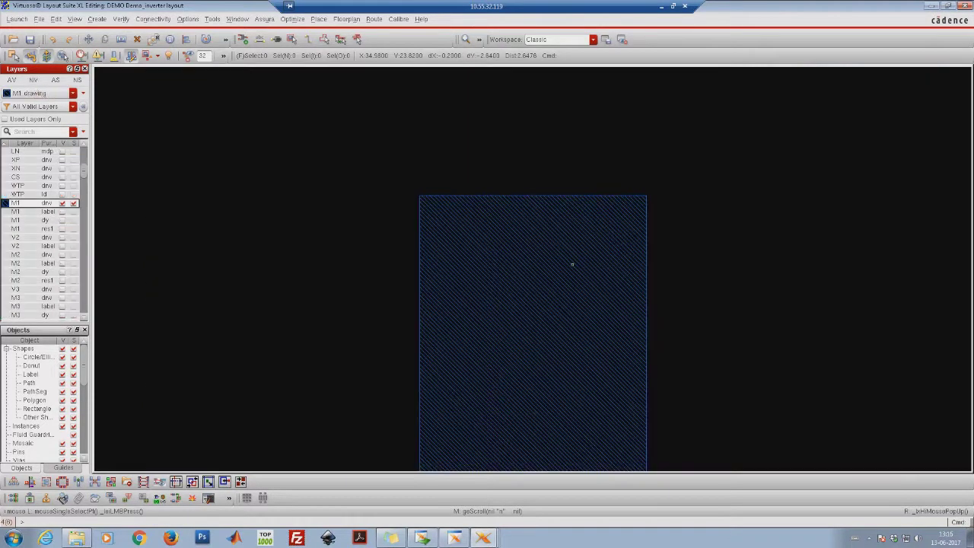
ctrl+scroll(543, 274, down, 2)
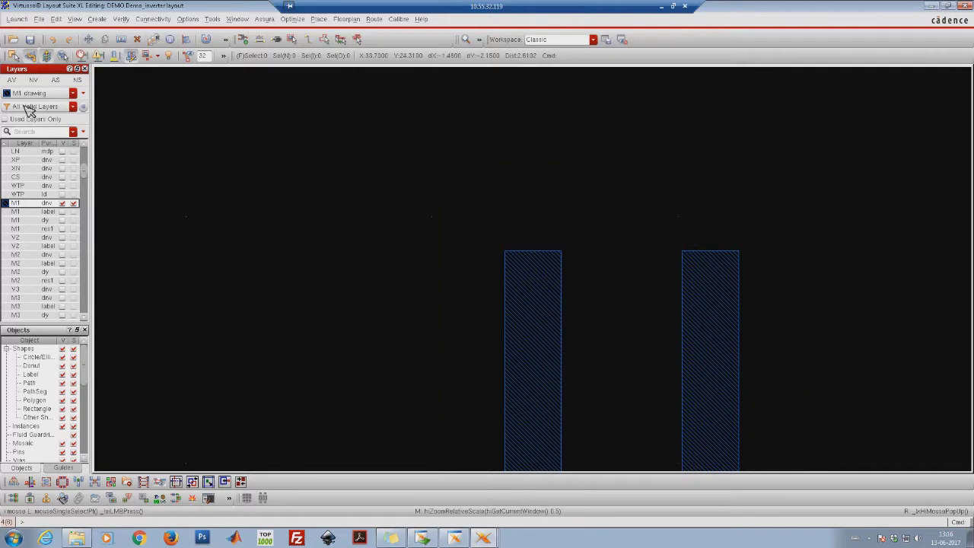
click(14, 81)
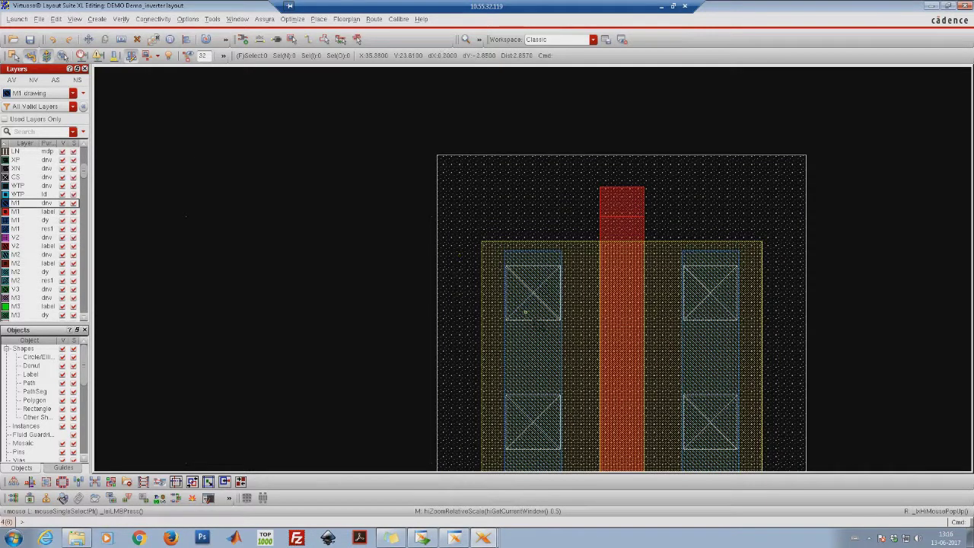
Make GC drawing the active layer again and inspect the lower end of the PMOS transistor's gate.
key(shift+z)
key(shift+z)
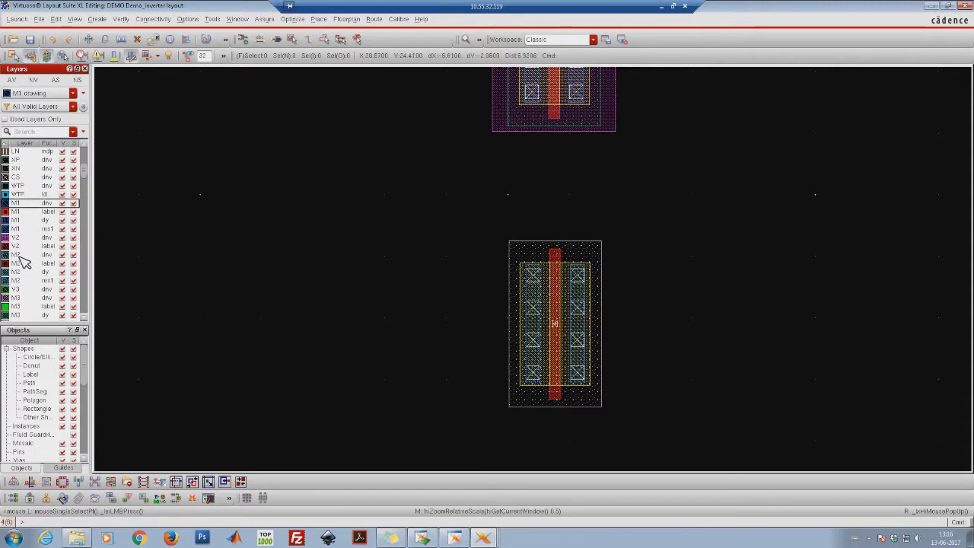
drag(85, 176, 90, 161)
click(29, 220)
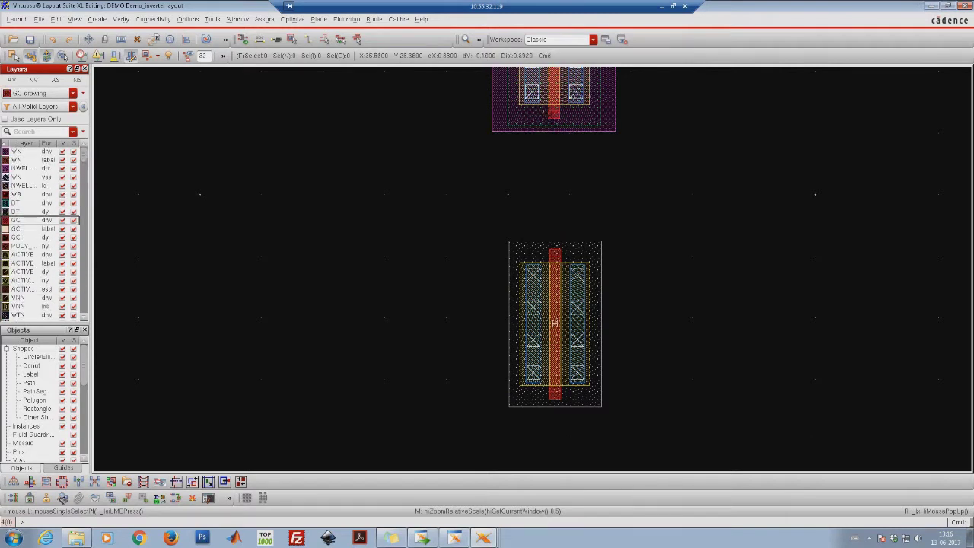
right_drag(528, 91, 594, 179)
right_drag(413, 127, 604, 273)
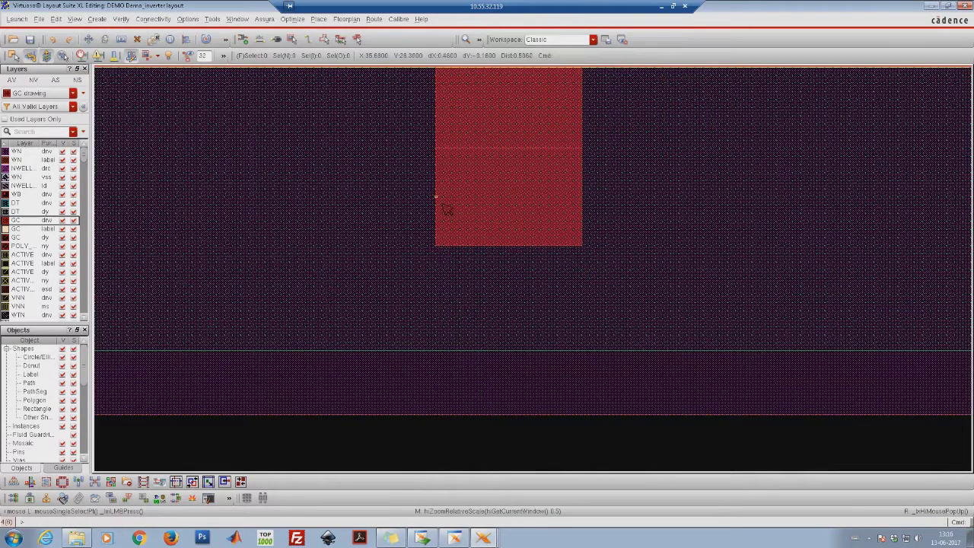
scroll(525, 212, up, 1)
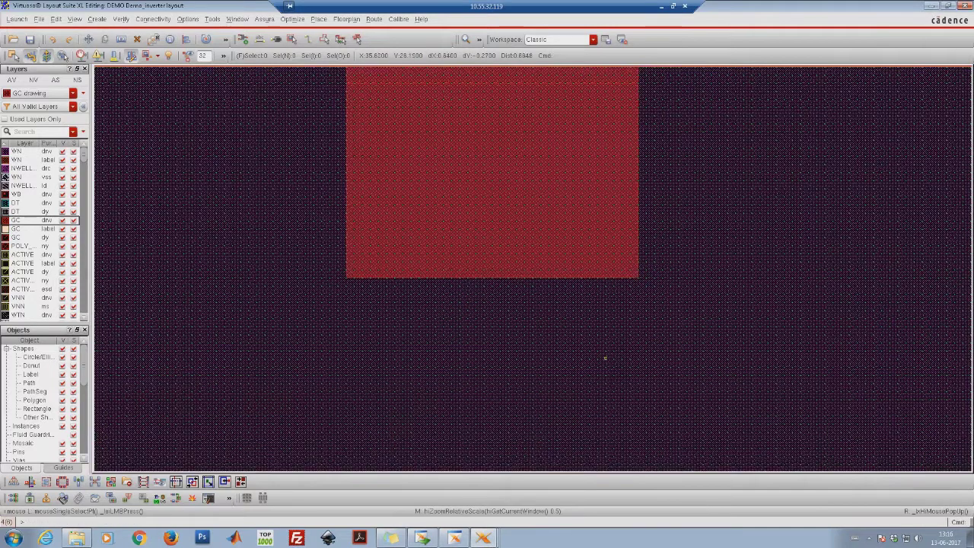
key(shift+z)
key(shift+z)
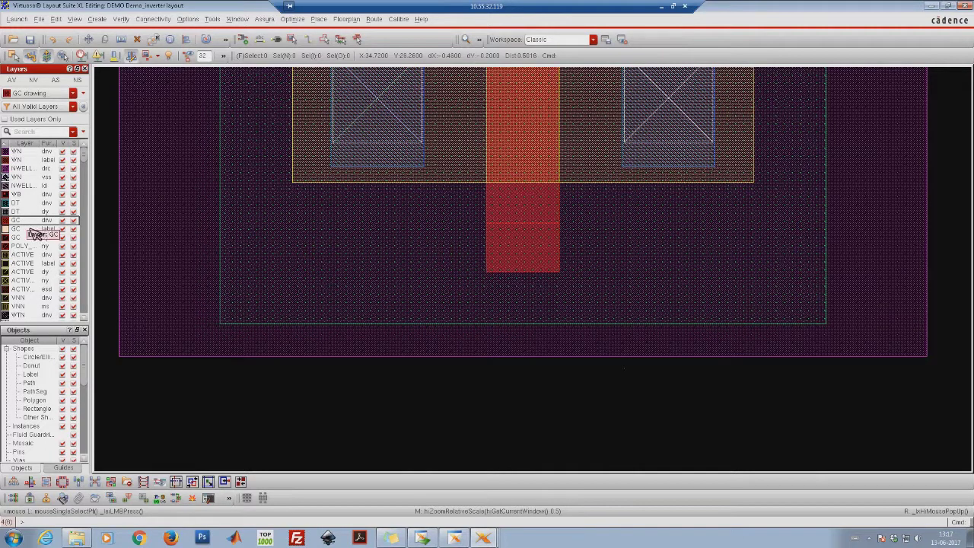
Draw a GC rectangle about 0.18 by 0.36 extending the PMOS gate downward past the transistor's outer boundary at the gate's full width.
key(r)
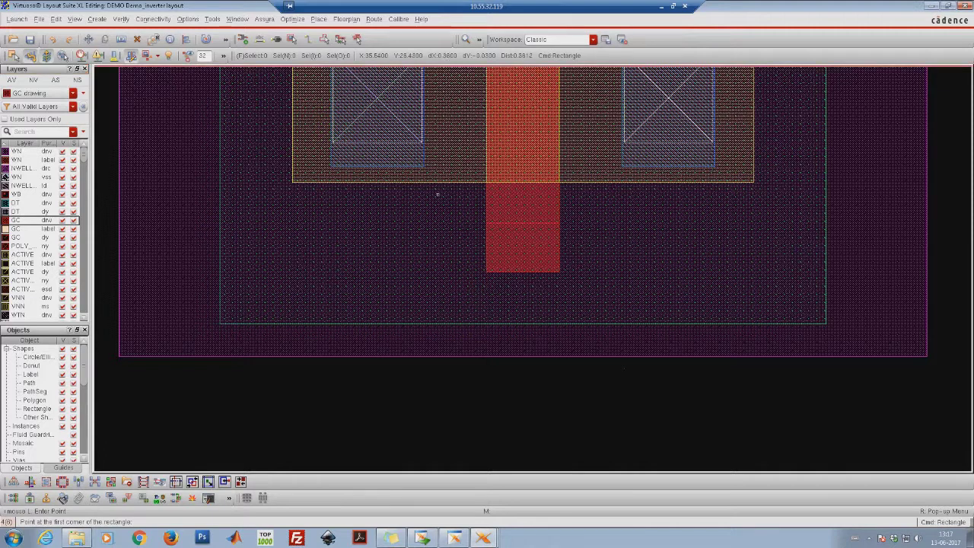
ctrl+scroll(604, 350, up, 2)
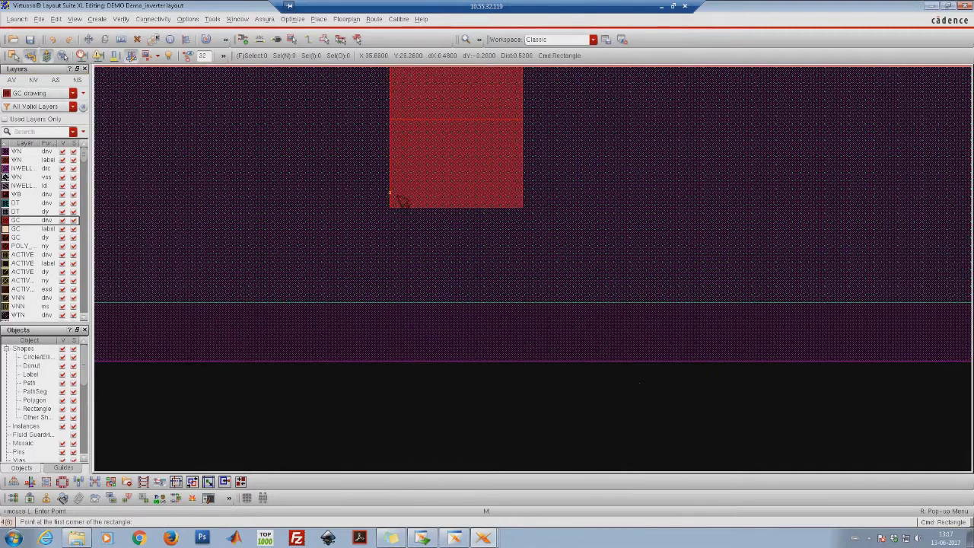
click(389, 186)
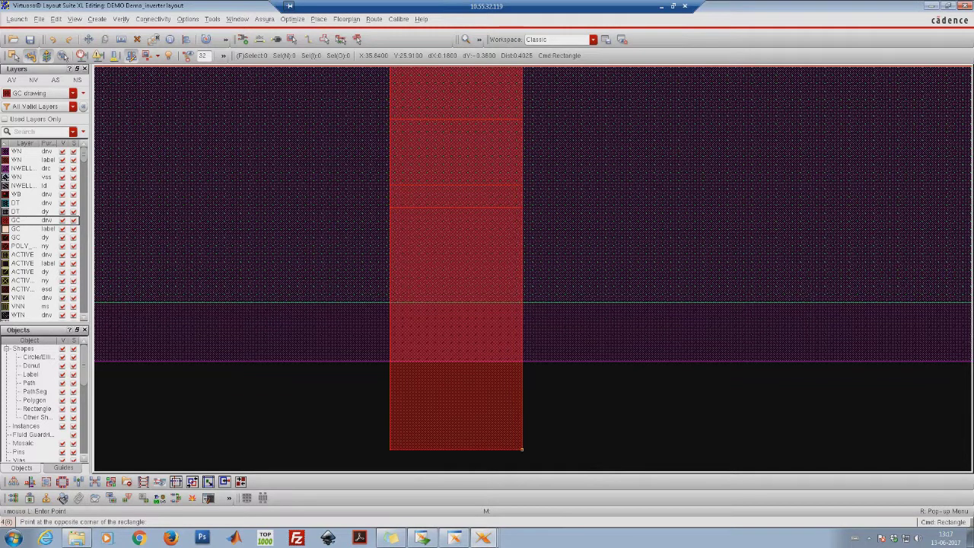
click(522, 449)
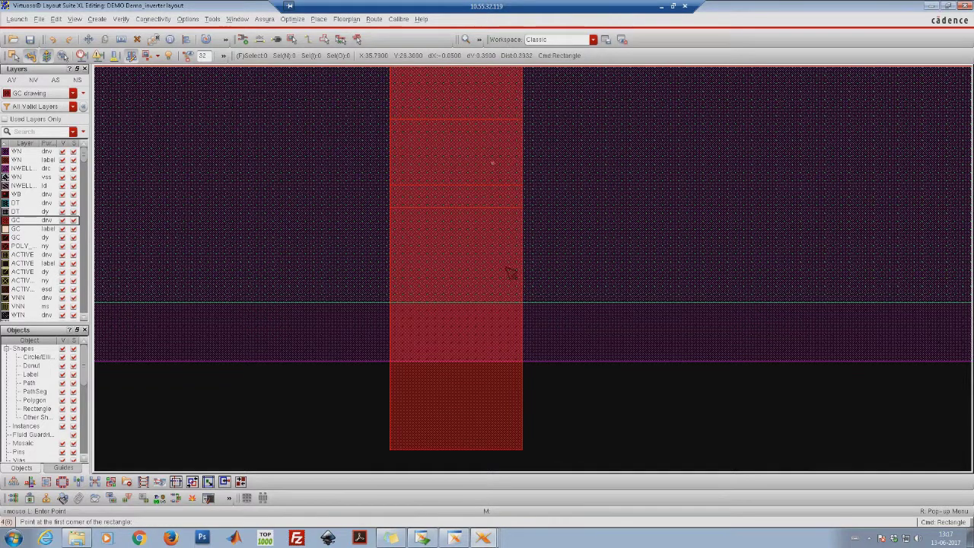
End the Rectangle command and examine the gap between the extended PMOS gate and the NMOS gate.
key(shift+z)
key(shift+z)
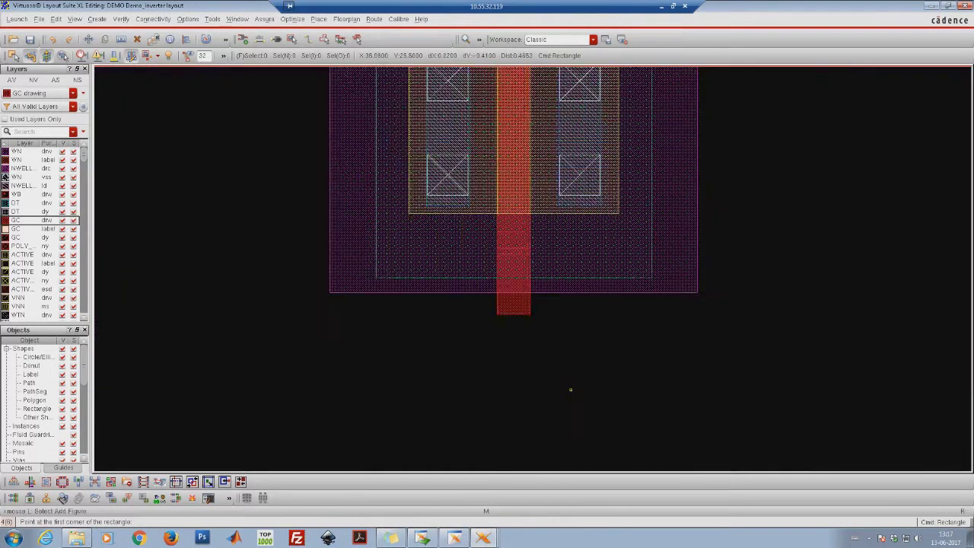
key(Down)
key(Down)
key(Down)
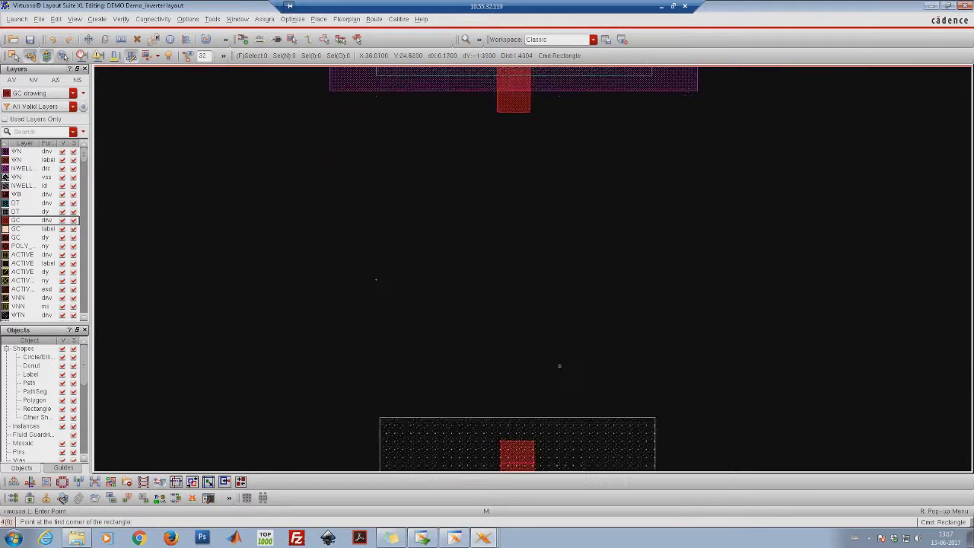
key(Up)
key(Up)
key(Up)
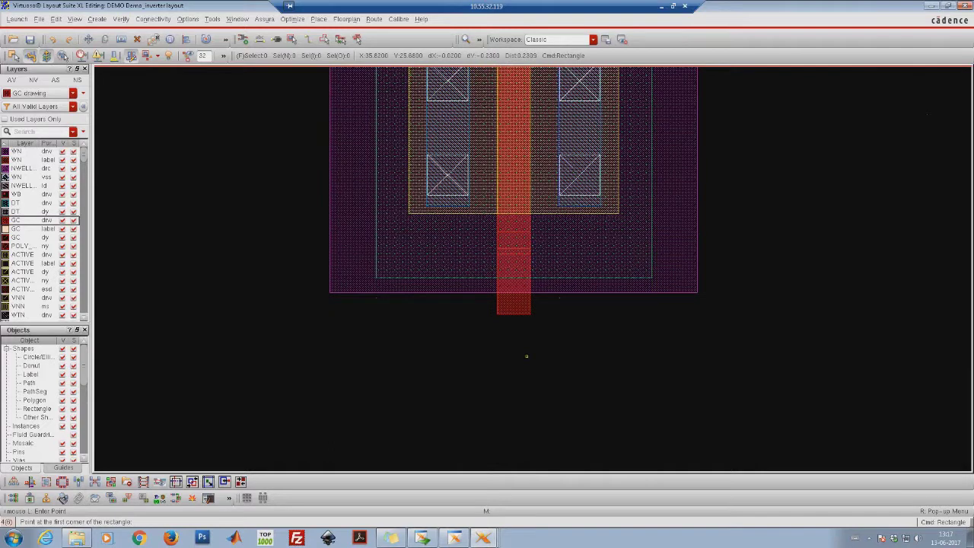
key(Down)
key(Down)
key(Down)
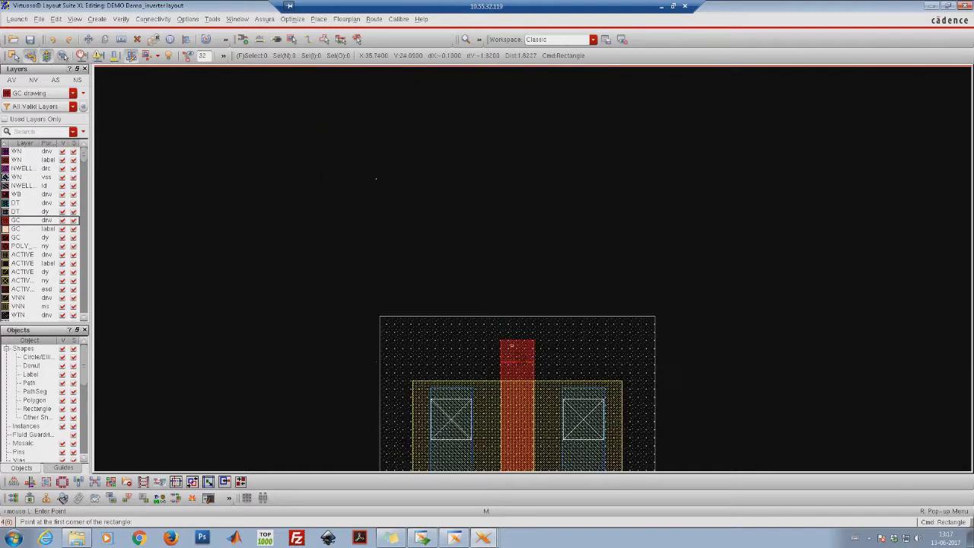
key(Up)
key(Up)
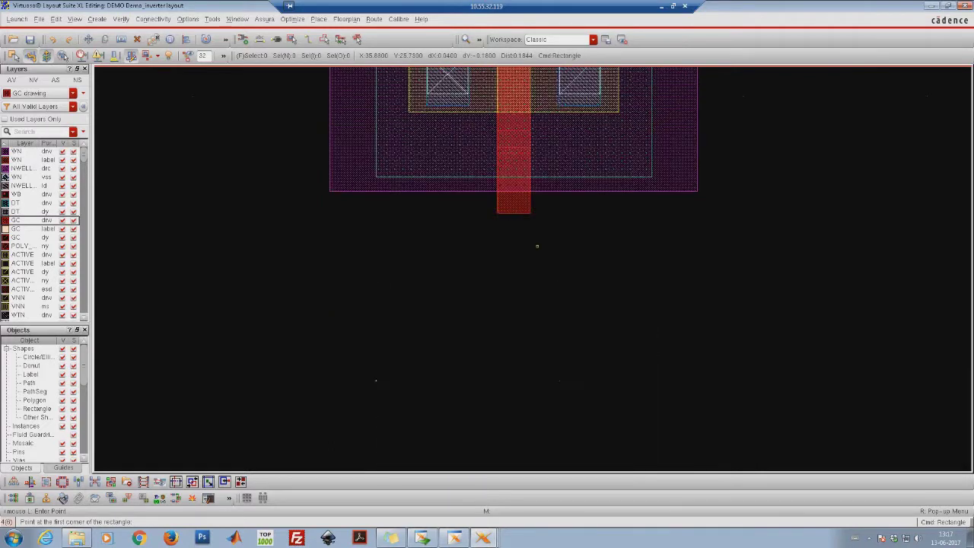
key(Escape)
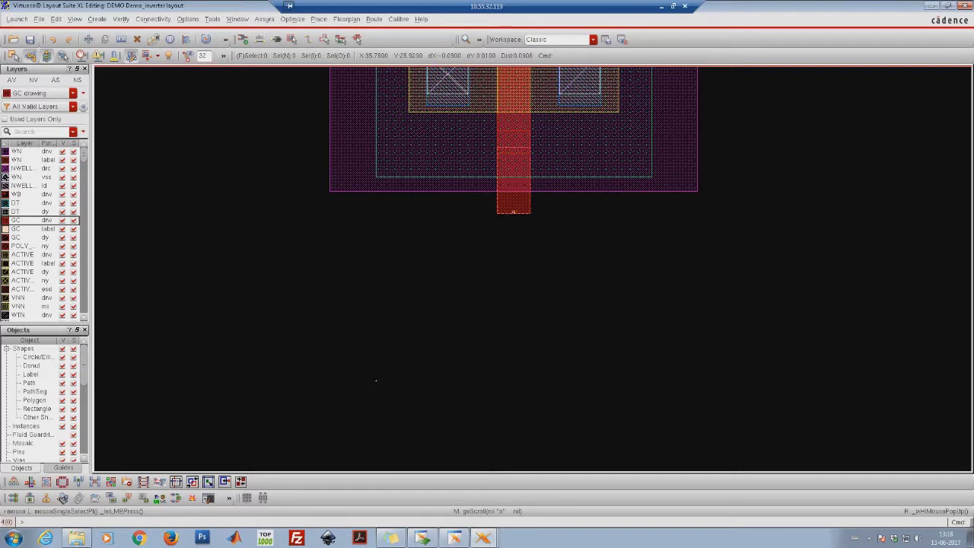
scroll(500, 335, down, 2)
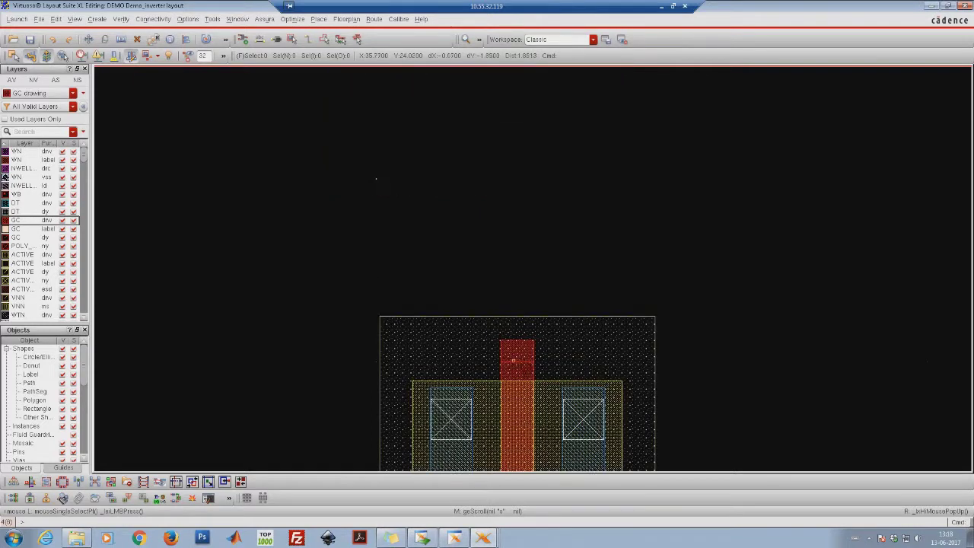
scroll(514, 359, up, 1)
scroll(508, 265, up, 1)
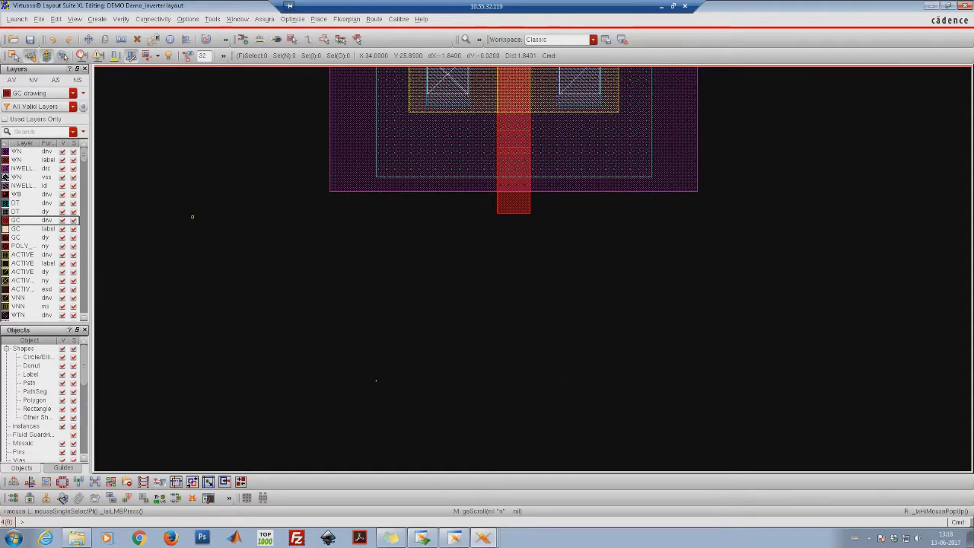
Stretch the GC rectangle's lower edge down by about 1.9 so it overlaps the top of the NMOS gate.
right_click(192, 217)
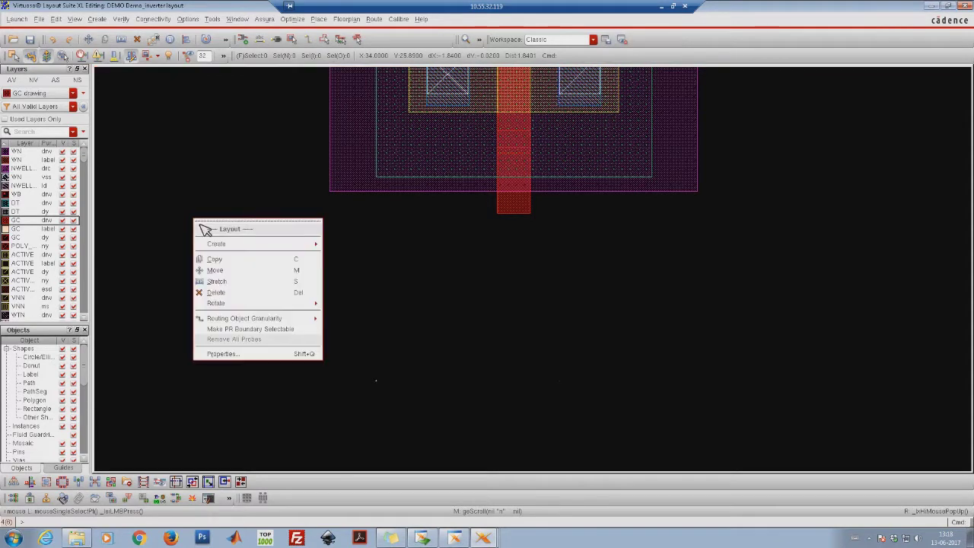
click(229, 282)
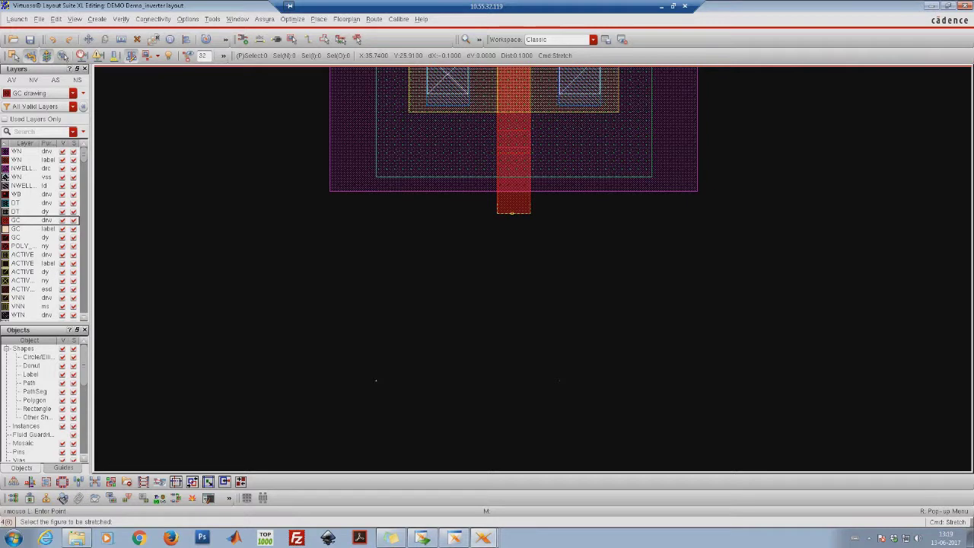
click(514, 213)
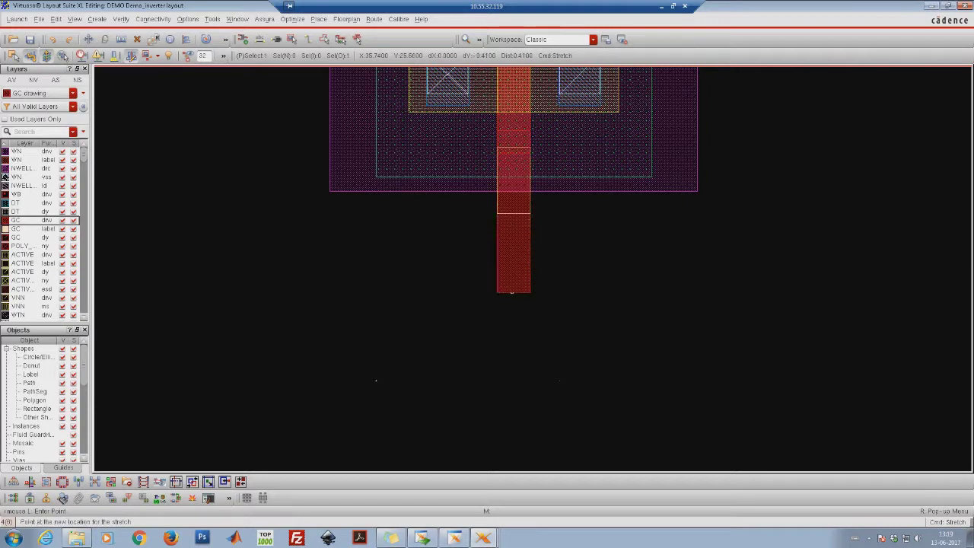
key(shift+z)
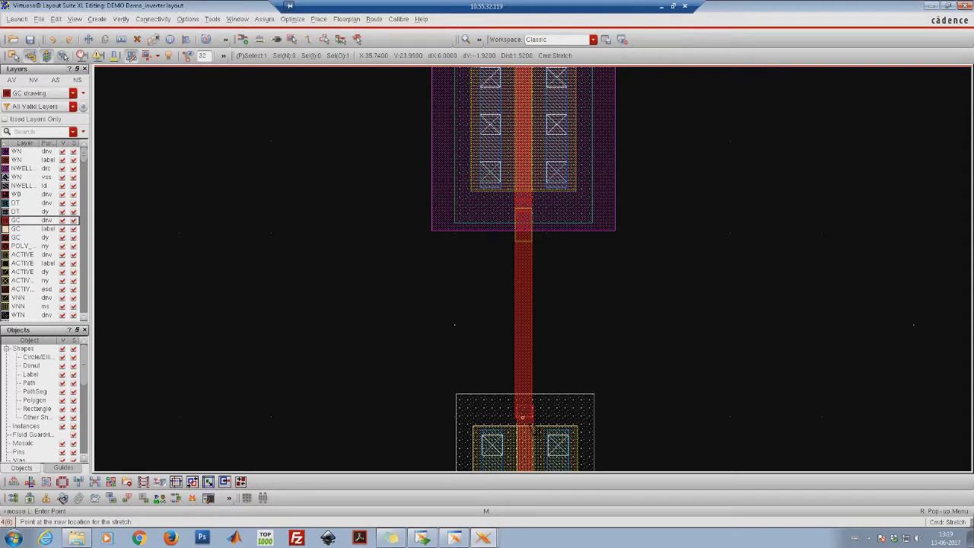
click(523, 413)
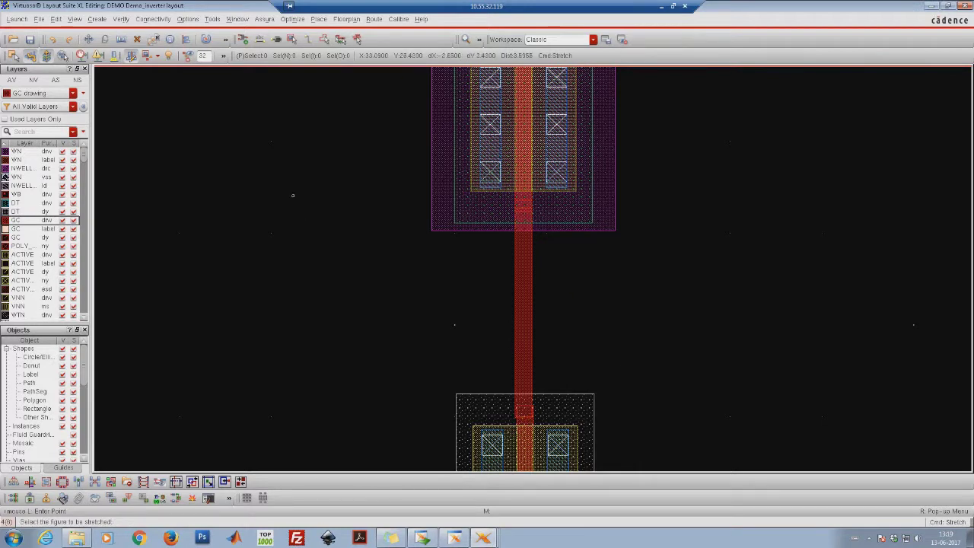
key(Escape)
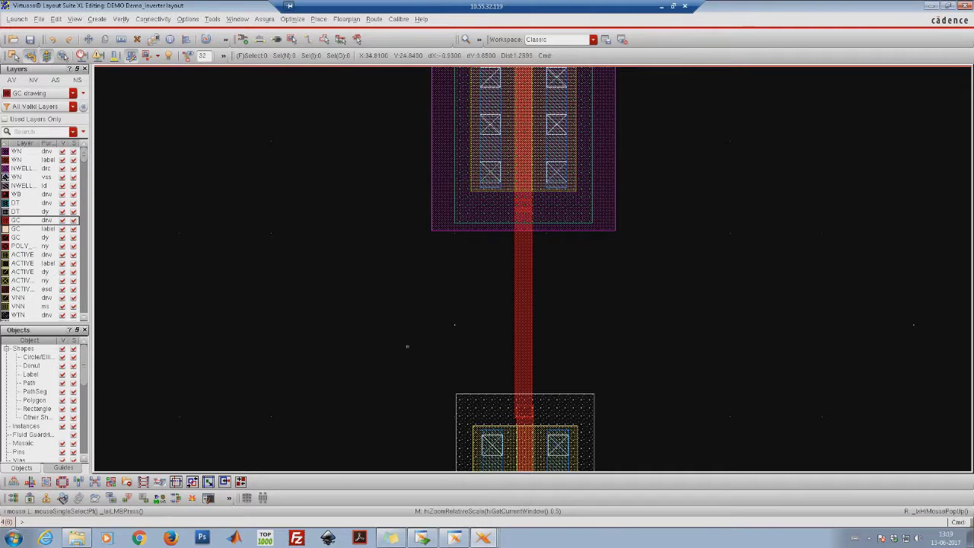
Examine the alignment of the stretched GC rectangle with the NMOS gate where they overlap.
right_drag(414, 337, 661, 463)
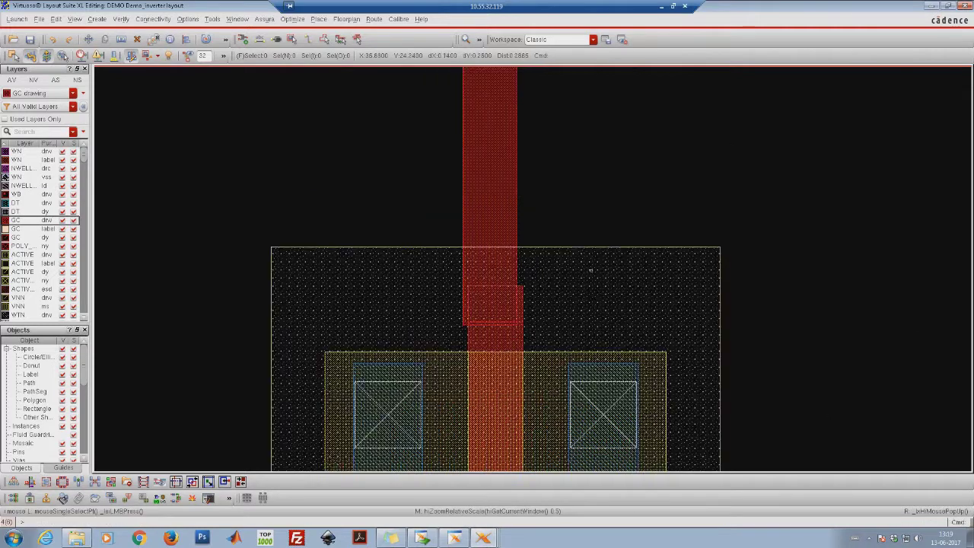
scroll(541, 261, down, 1)
scroll(500, 178, up, 6)
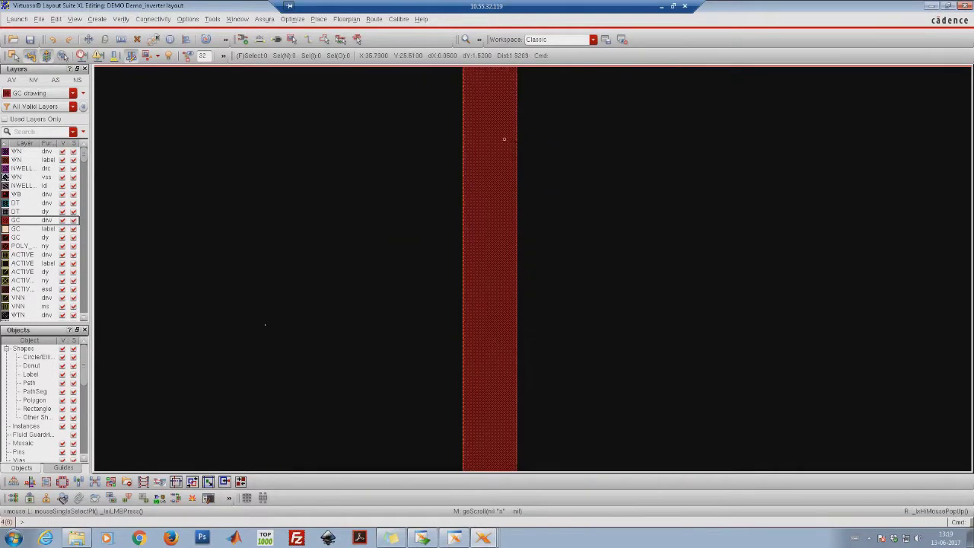
scroll(504, 282, down, 5)
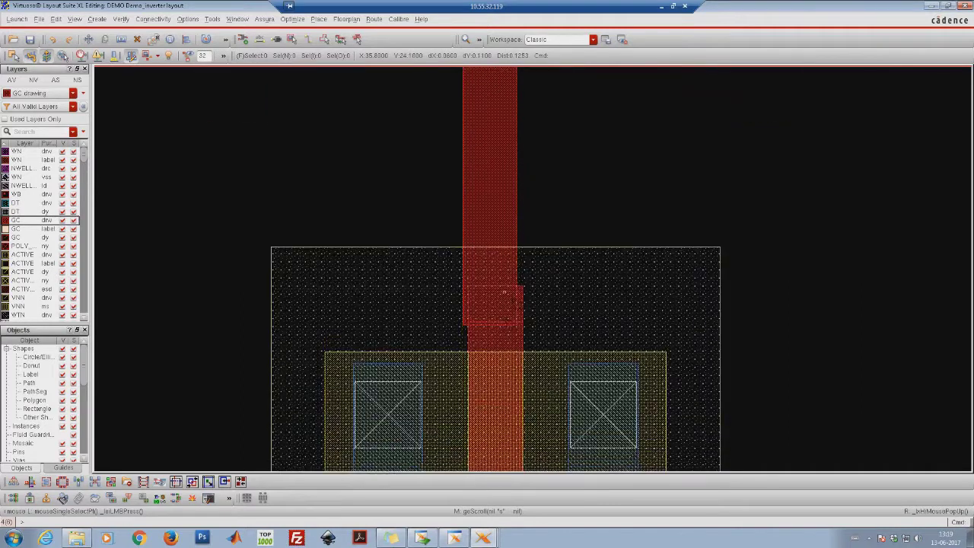
Move the NMOS transistor left by about 0.02 so its gate lines up with the GC rectangle coming down from the PMOS.
scroll(492, 313, down, 1)
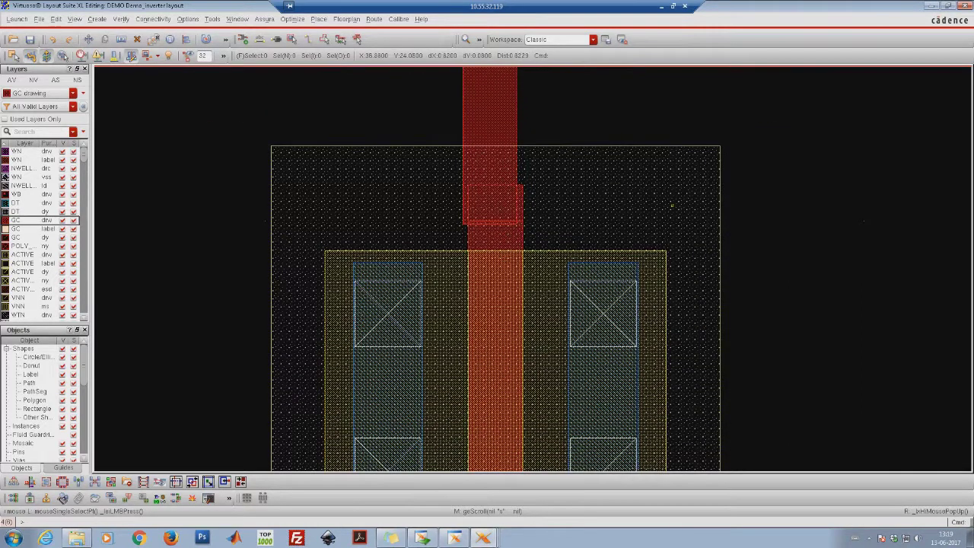
click(701, 162)
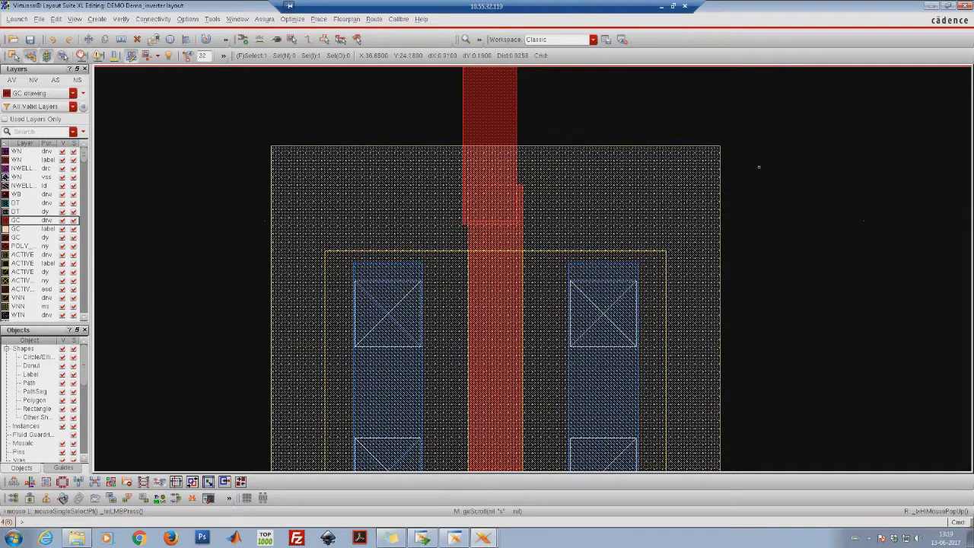
click(756, 169)
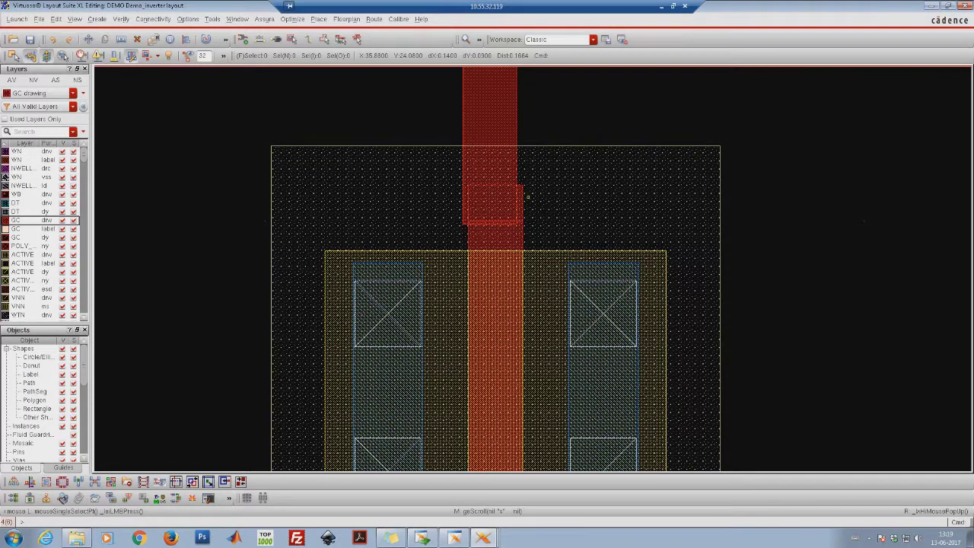
click(621, 167)
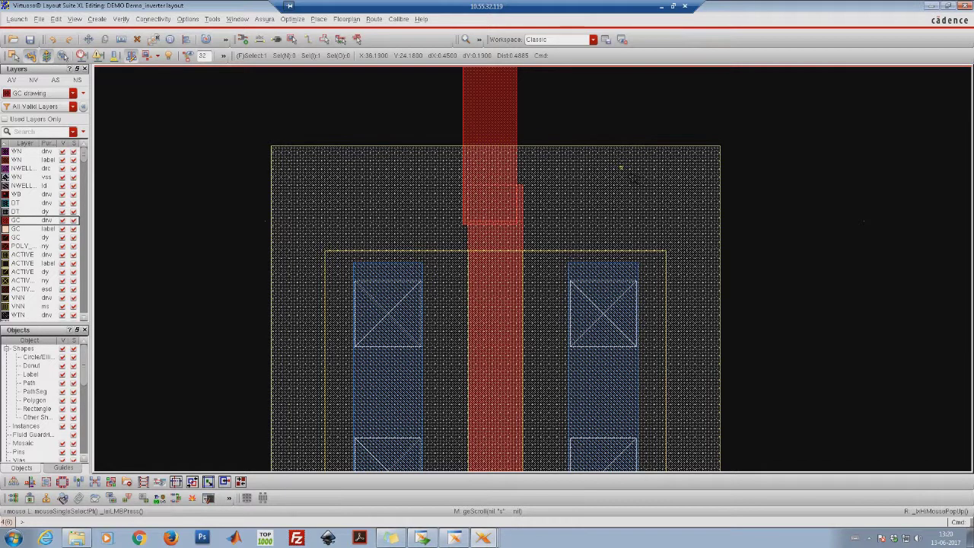
key(m)
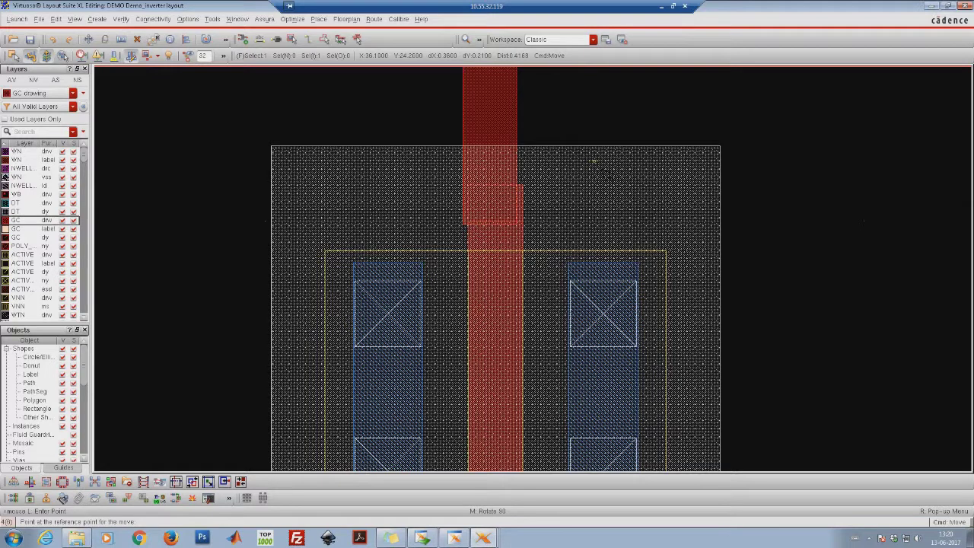
click(188, 19)
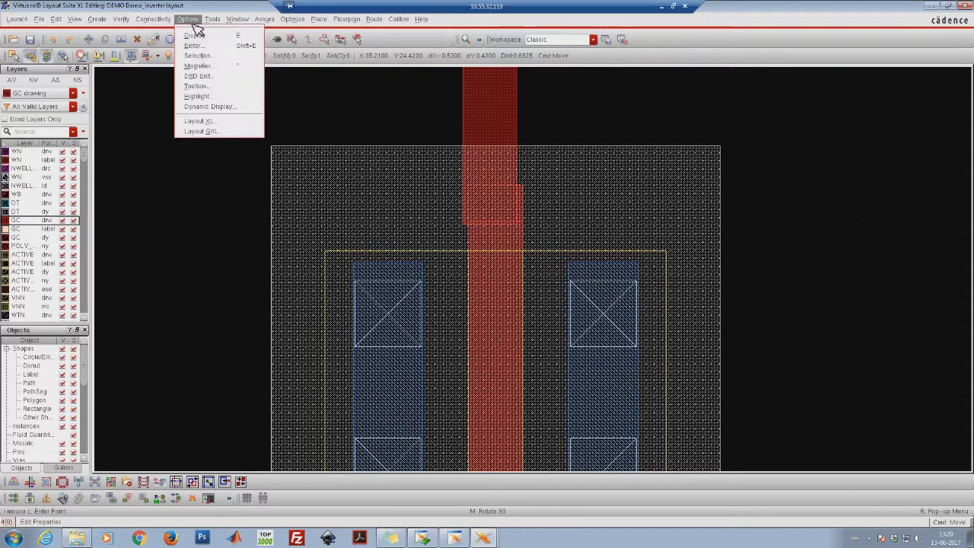
click(212, 19)
click(196, 21)
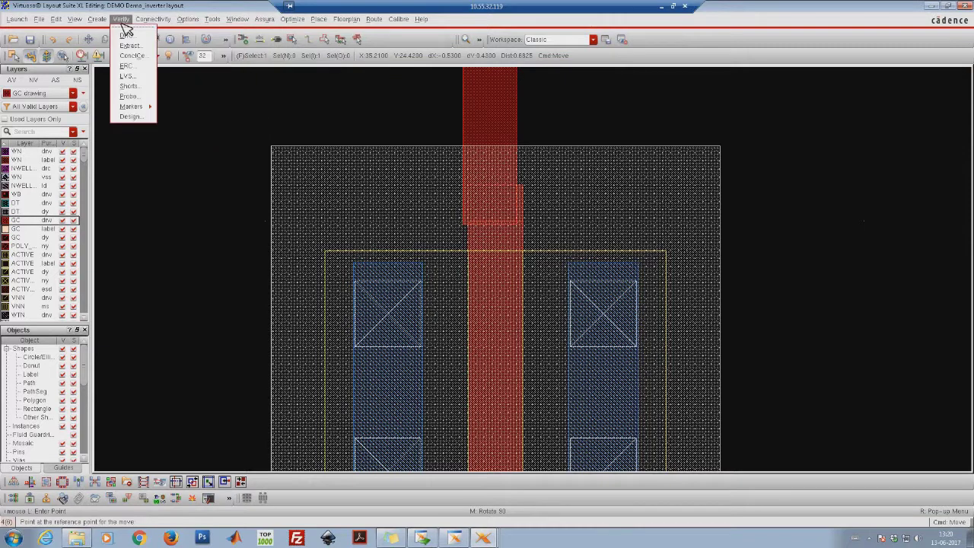
mouse_move(79, 28)
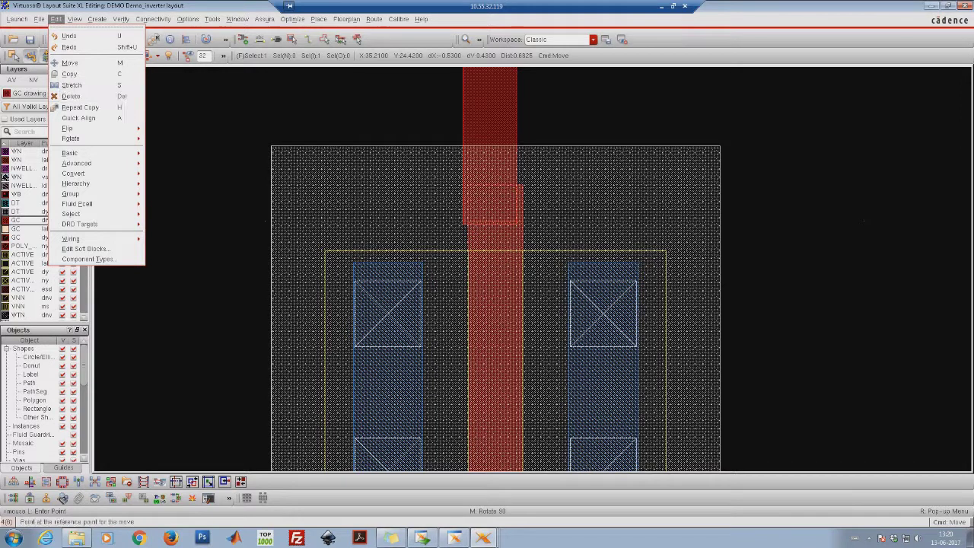
click(613, 93)
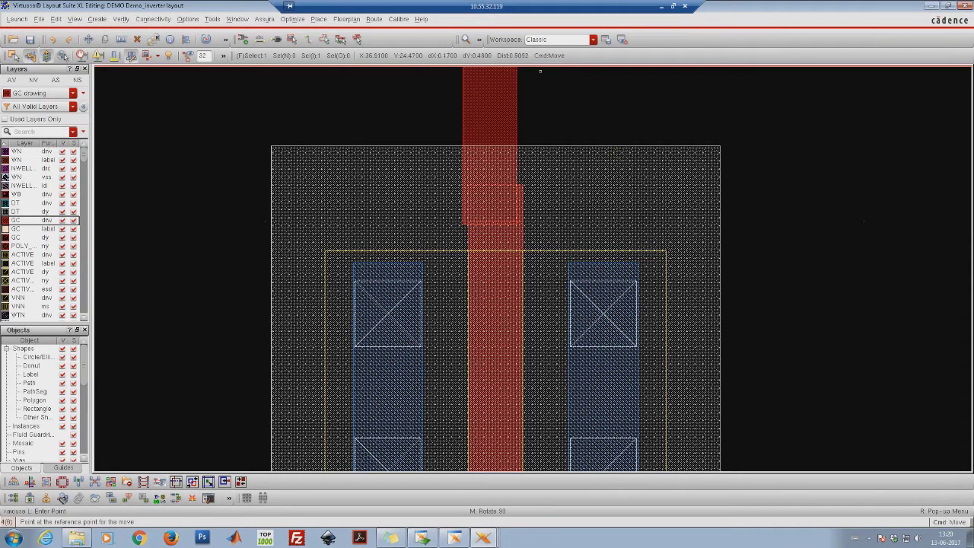
click(610, 181)
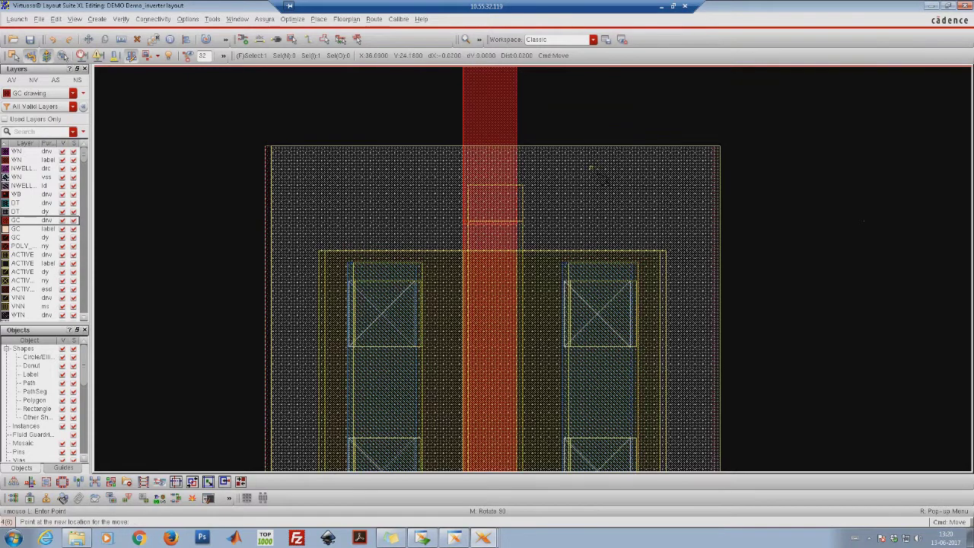
click(587, 168)
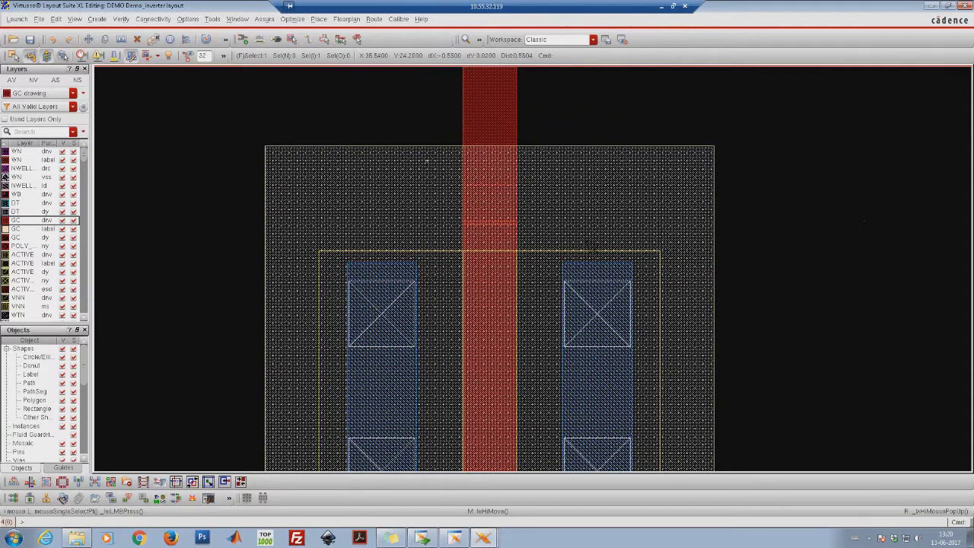
Examine the edge alignment of the joined gates at the NMOS overlap and along the full run between both transistors.
right_drag(426, 160, 582, 241)
key(shift+z)
key(shift+z)
key(shift+z)
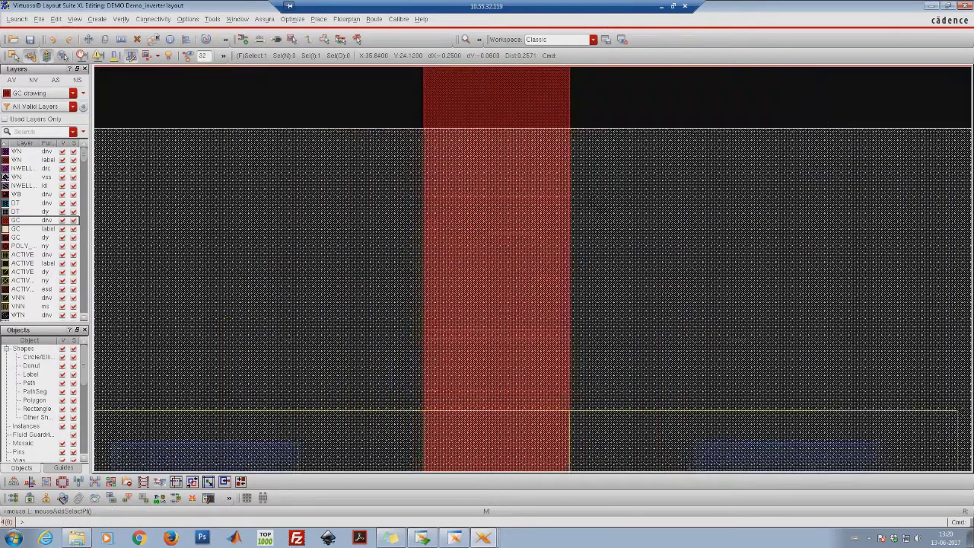
click(525, 133)
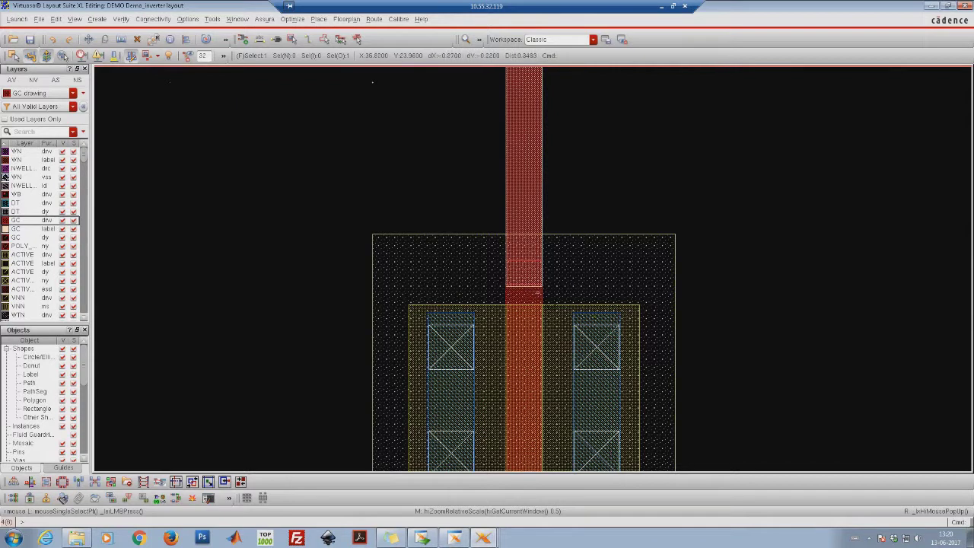
key(f)
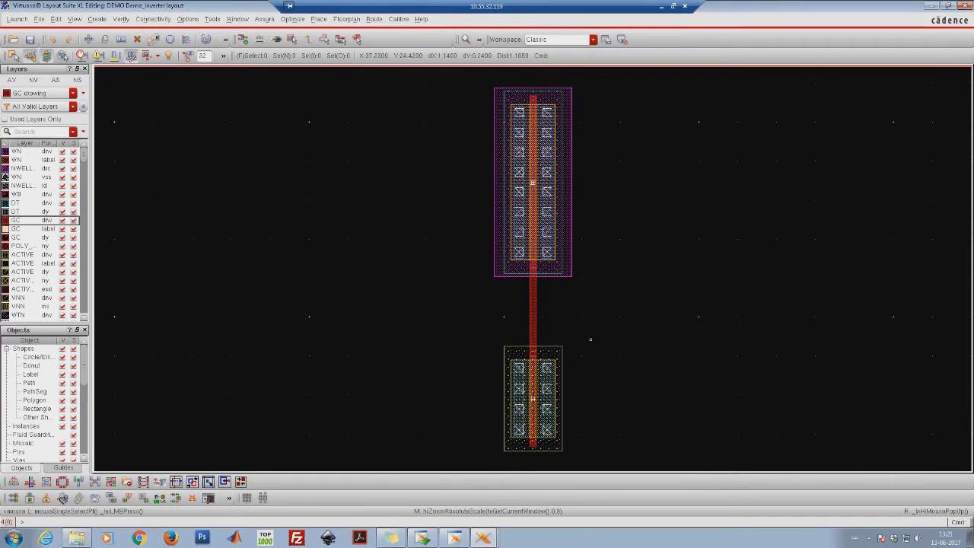
key(z)
click(515, 207)
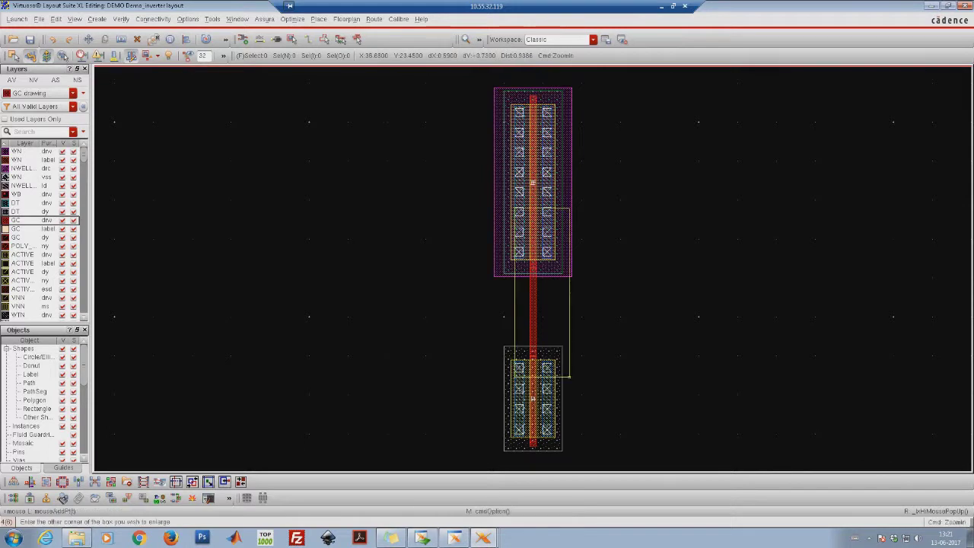
click(569, 376)
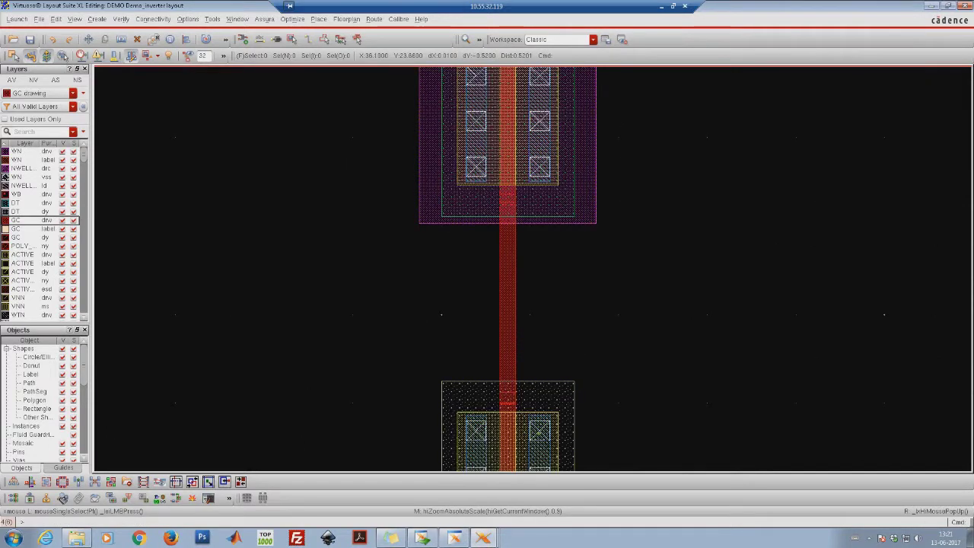
Make M1 drawing the active layer and locate the inner metal edge of the PMOS's lowest right-hand contact.
right_drag(494, 116, 587, 222)
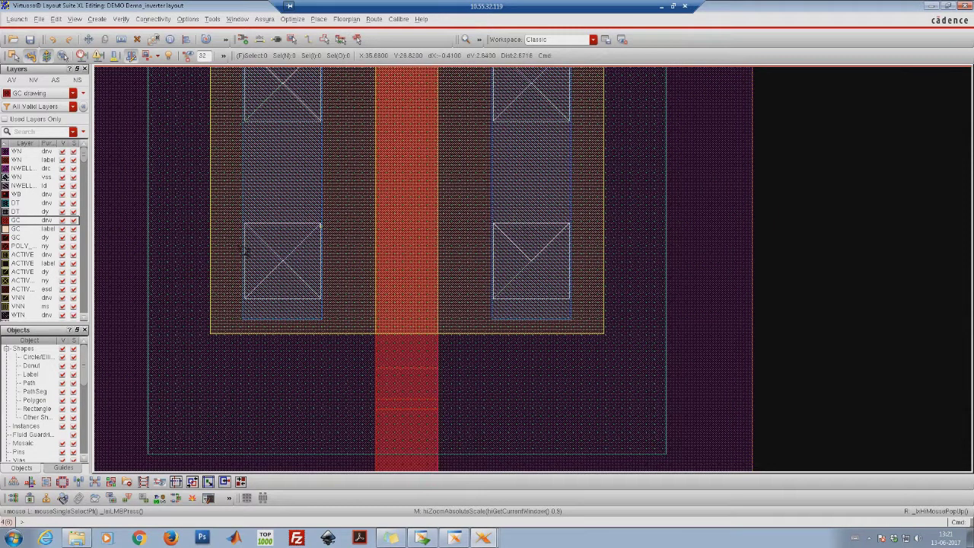
scroll(91, 181, down, 5)
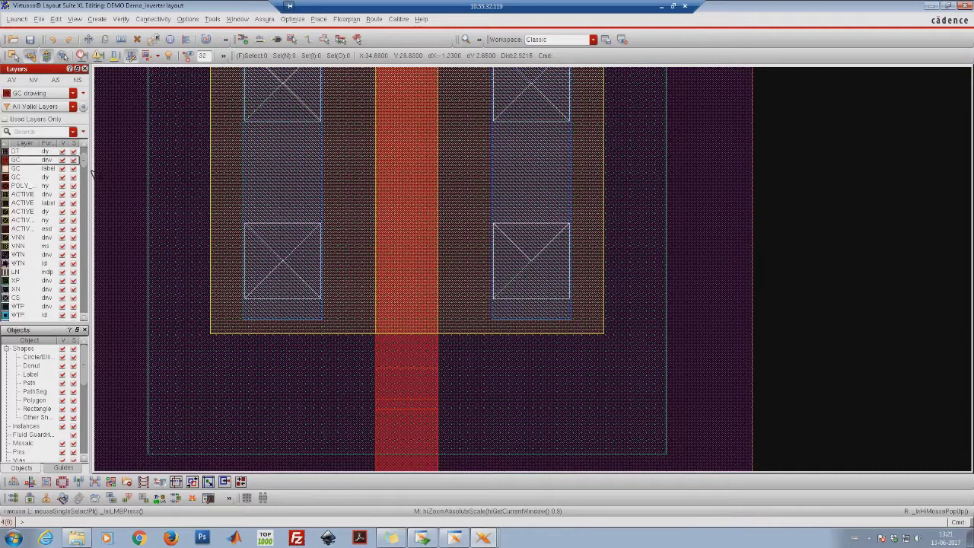
scroll(91, 180, down, 3)
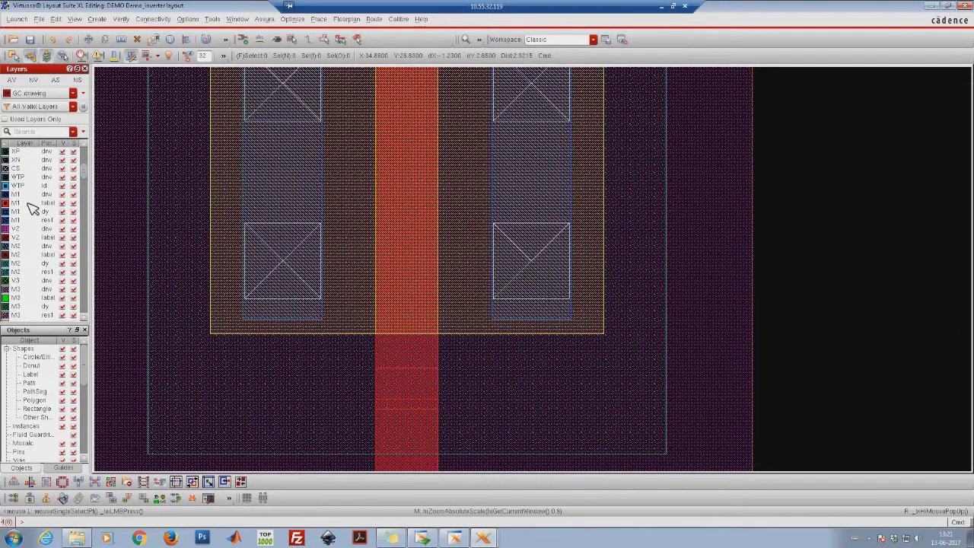
click(26, 195)
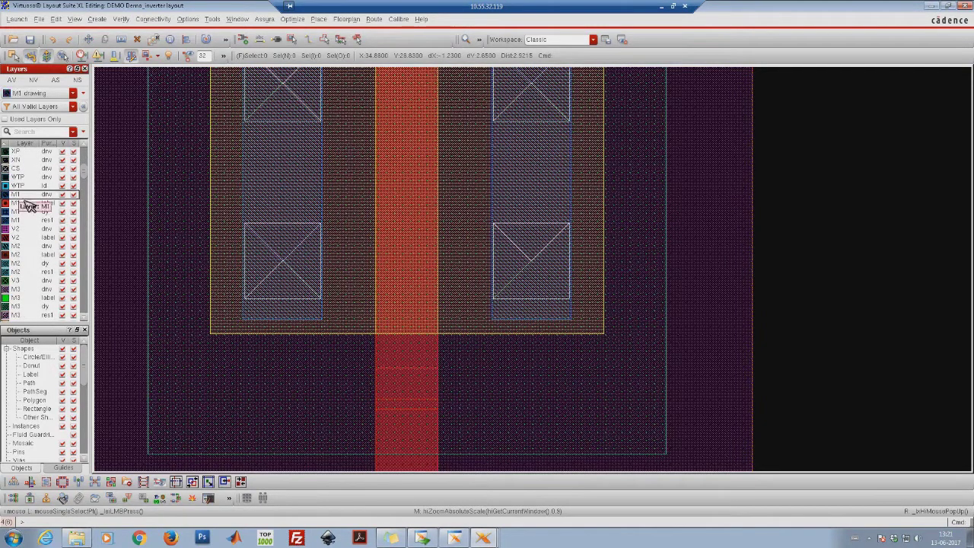
right_drag(465, 218, 598, 370)
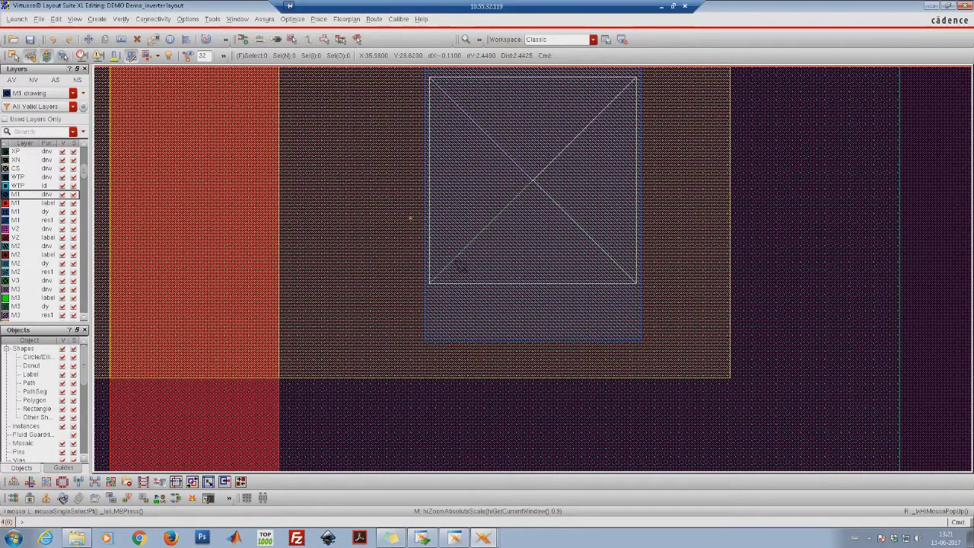
ctrl+scroll(429, 249, up, 5)
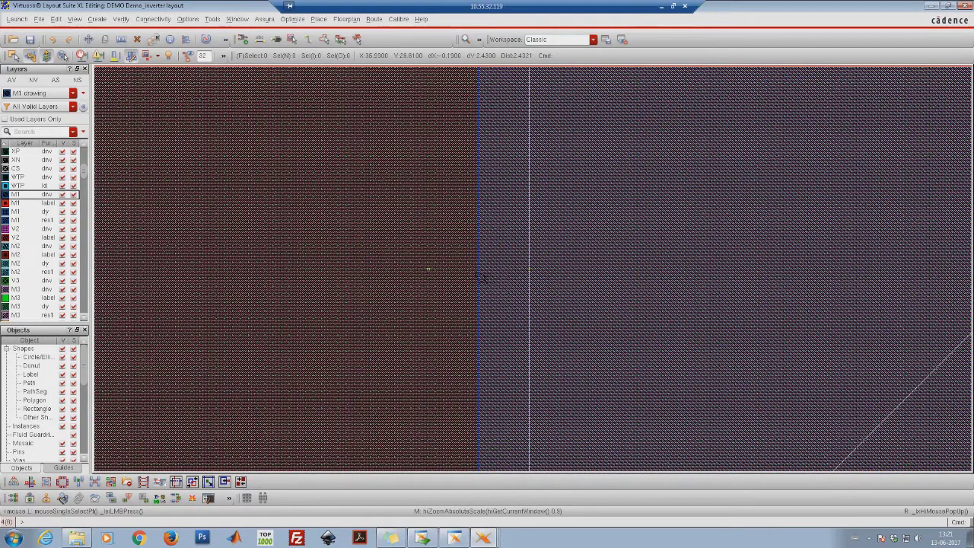
Set the X and Y snap spacing to 0.005 in the display options.
key(e)
click(469, 157)
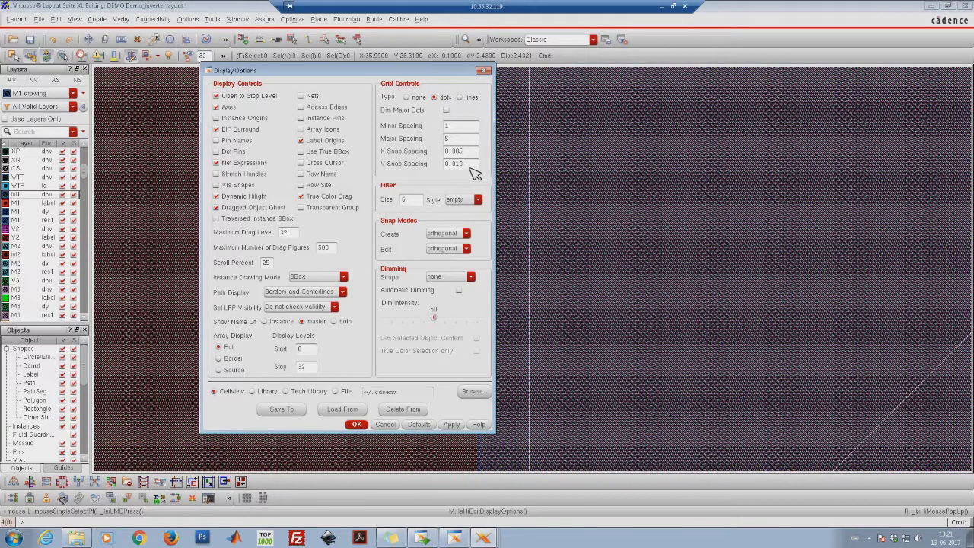
text(0)
click(358, 425)
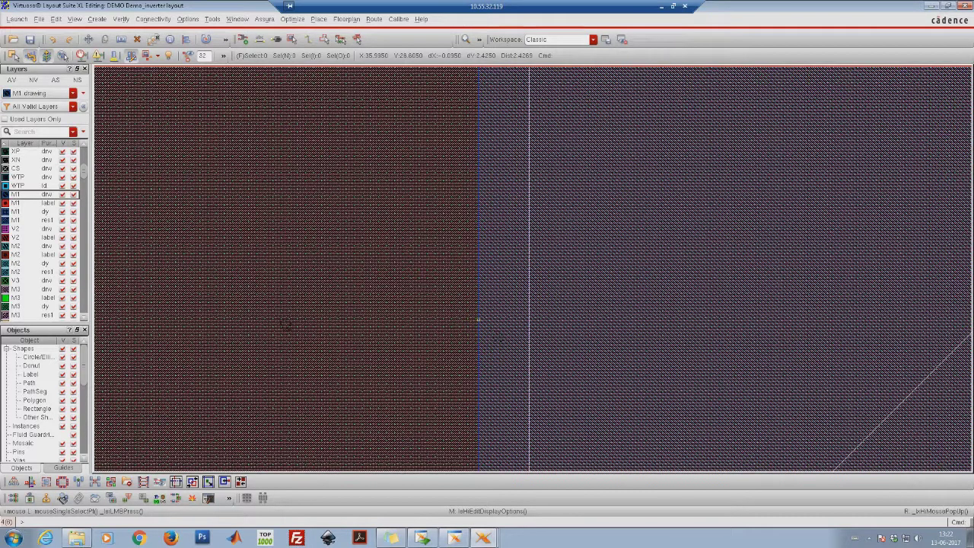
Draw an M1 rectangle about 0.23 by 0.86 from the PMOS's lowest right-hand contact down past the transistor's outer boundary.
click(28, 200)
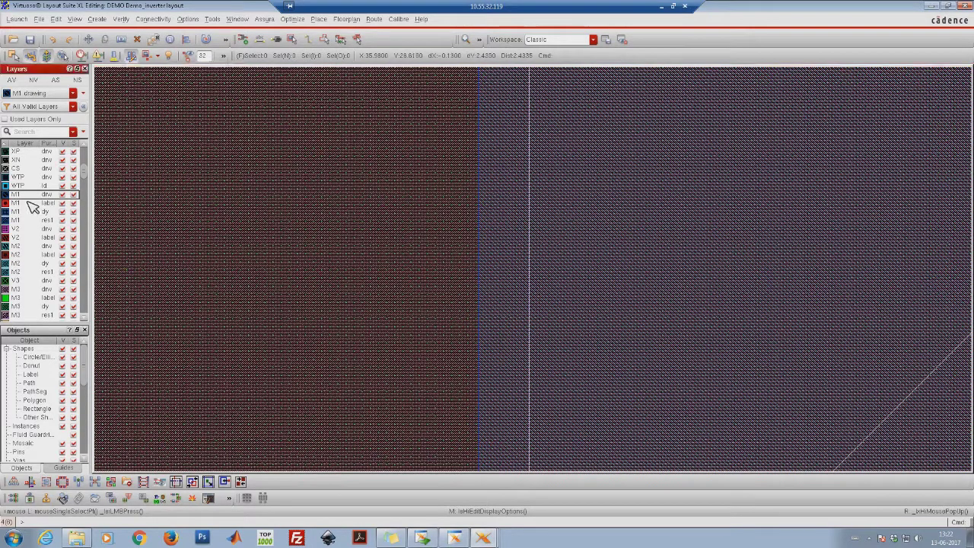
key(r)
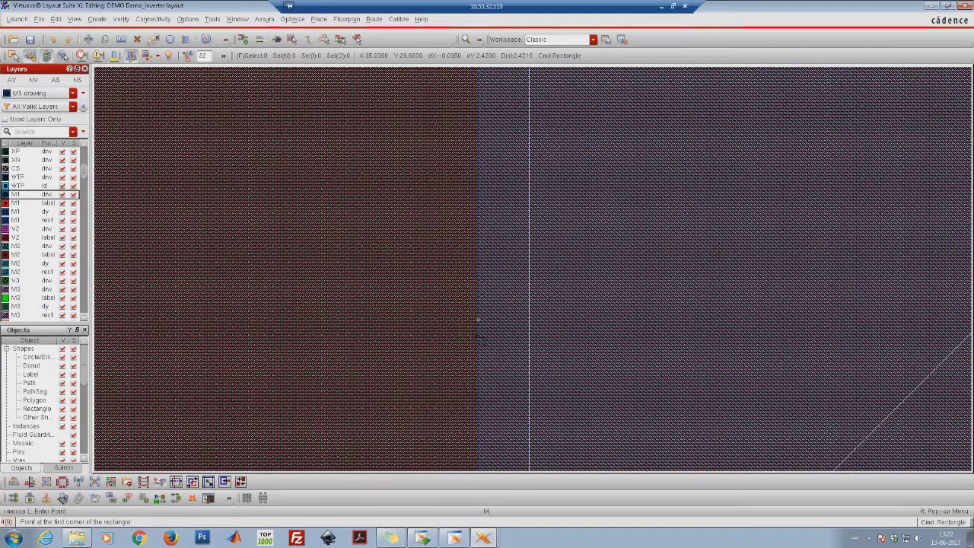
click(480, 321)
key(shift+z)
key(shift+z)
key(shift+z)
key(shift+z)
key(shift+z)
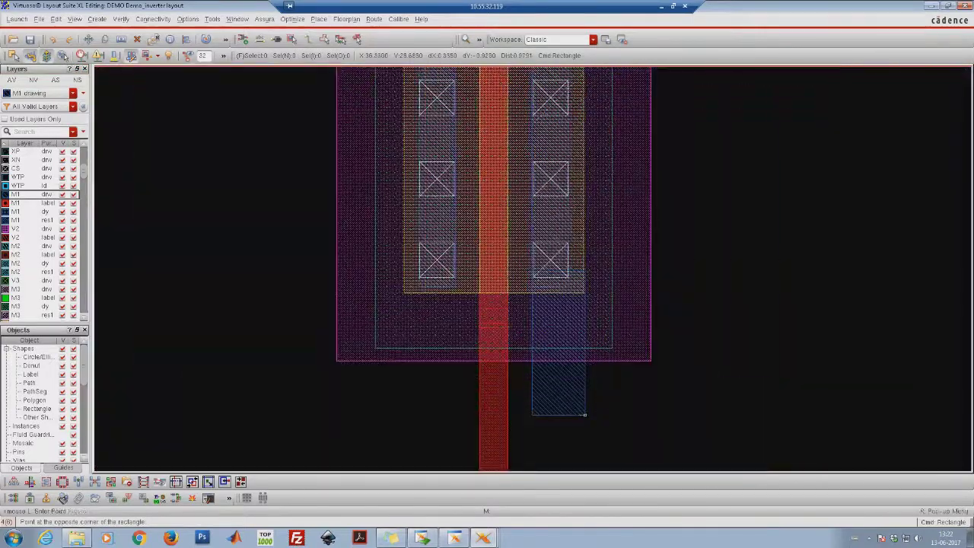
key(shift+z)
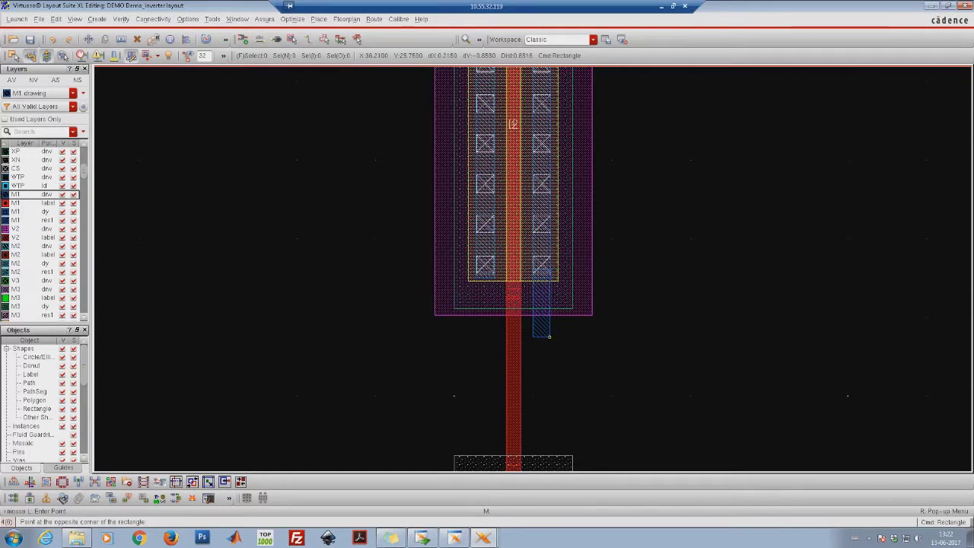
click(550, 336)
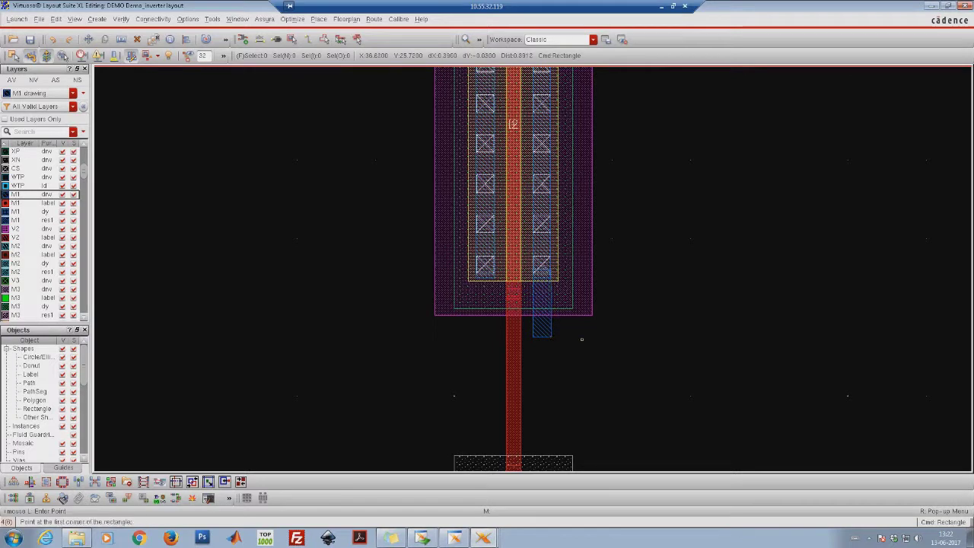
End the Rectangle command and examine how the M1 rectangle's right edge aligns with the PMOS contact metal.
key(Escape)
key(z)
click(526, 248)
click(575, 308)
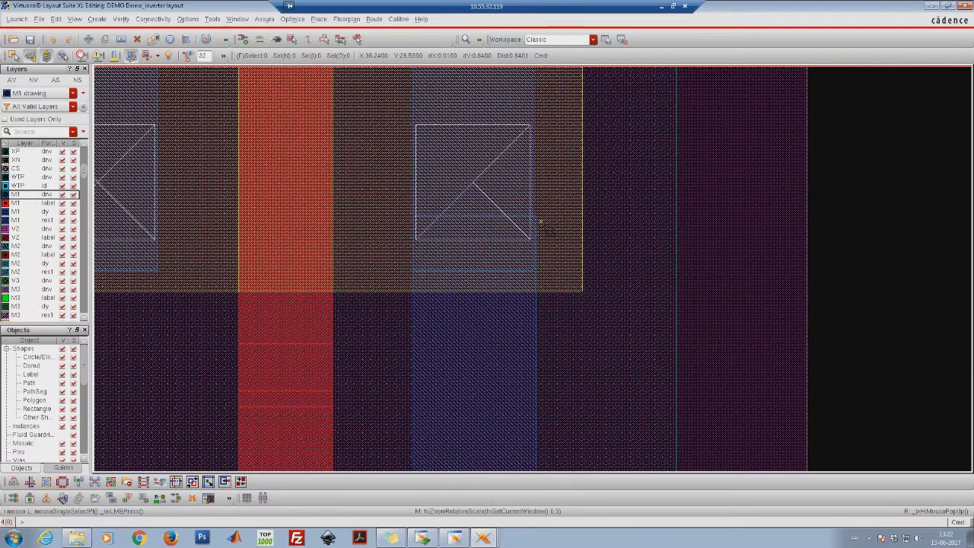
key(z)
click(559, 251)
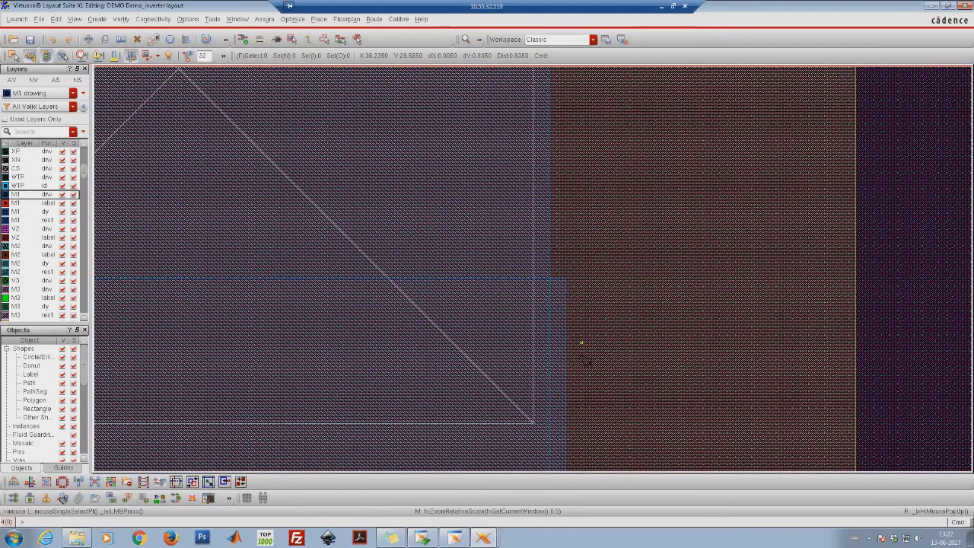
key(shift+z)
key(shift+z)
key(shift+z)
key(shift+z)
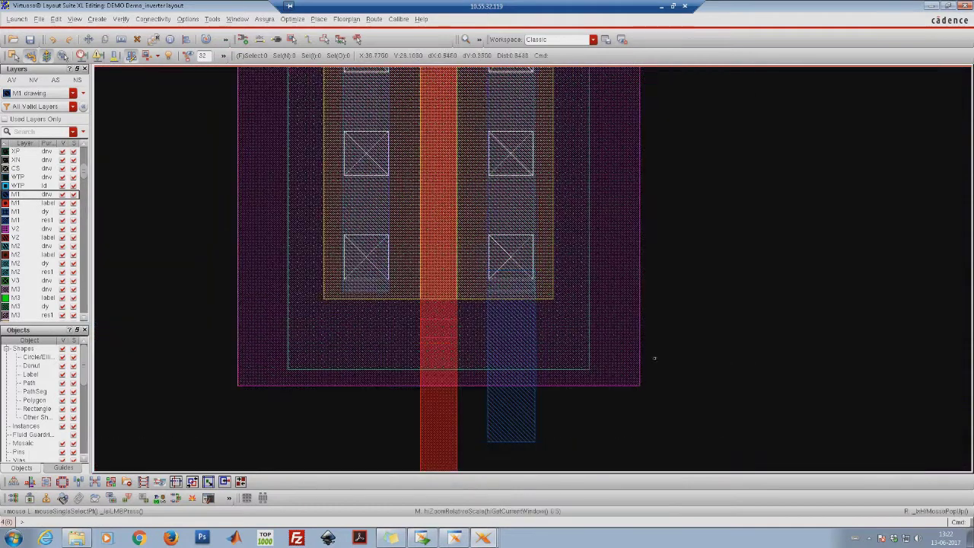
Stretch the right edge of the M1 rectangle inward by 0.005 to align it with the PMOS contact metal.
right_click(695, 304)
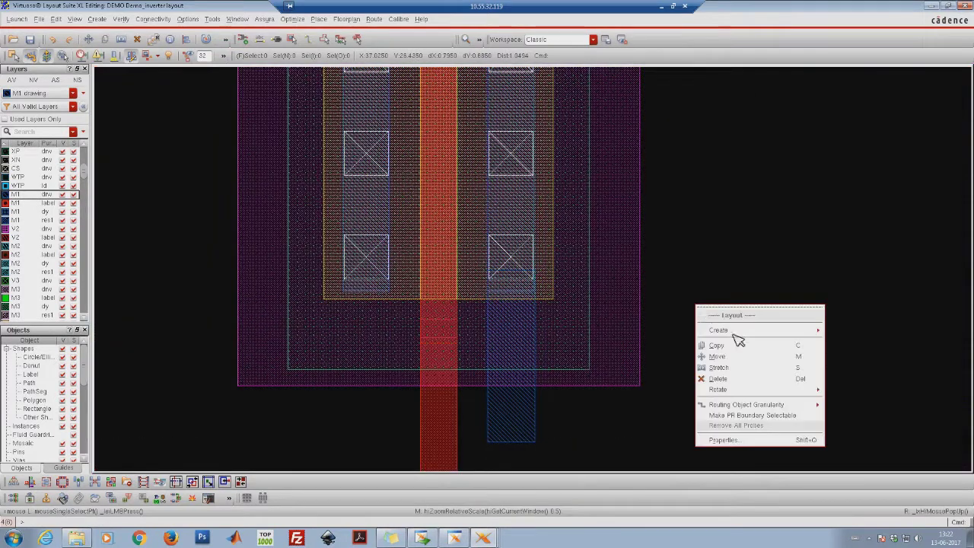
click(728, 370)
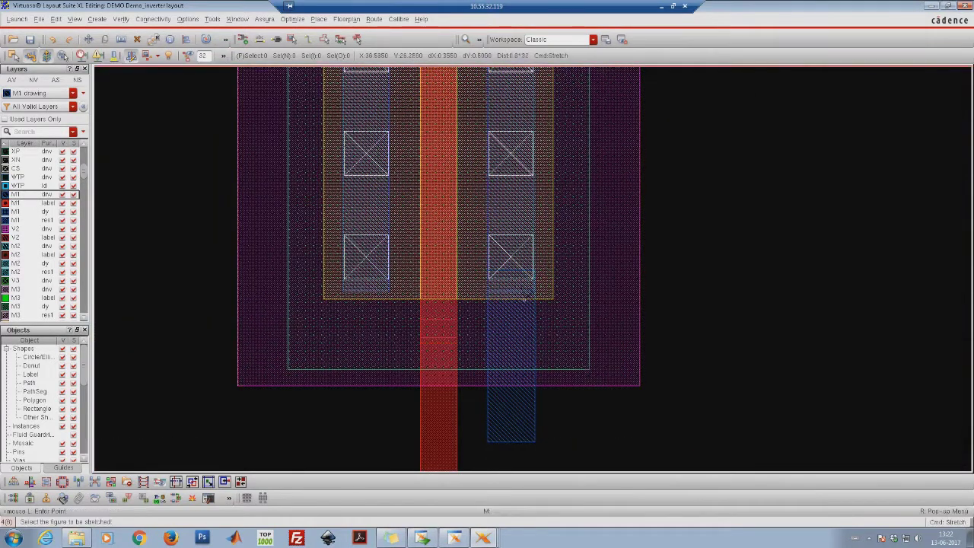
right_drag(503, 238, 564, 355)
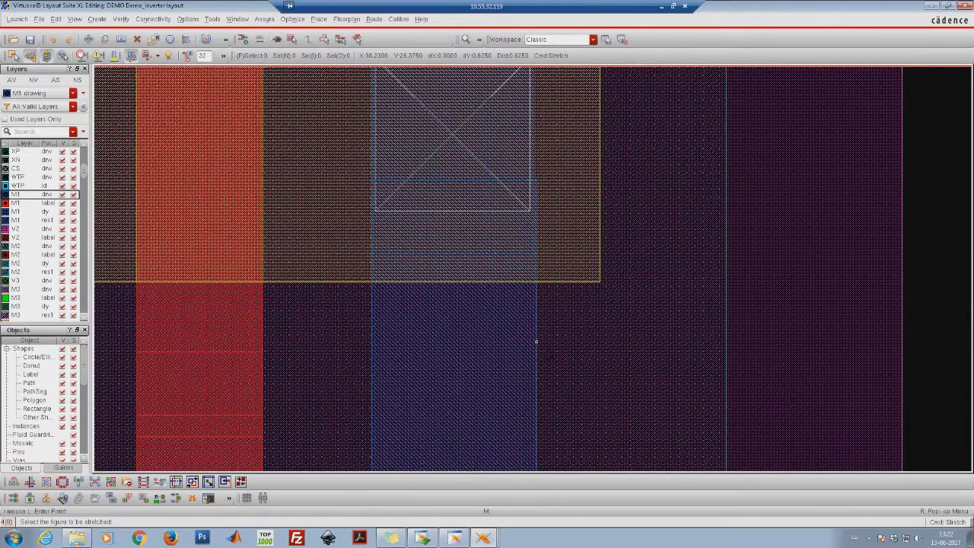
click(536, 341)
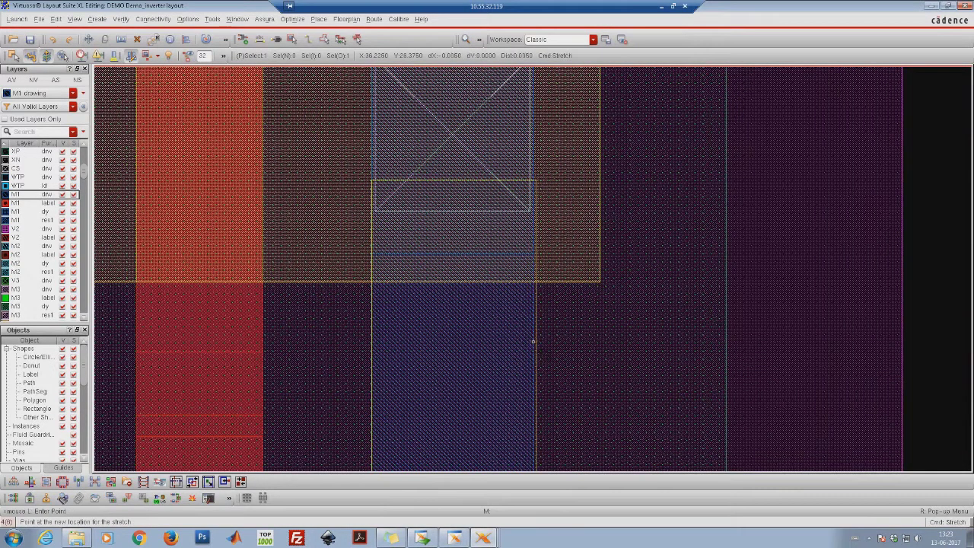
click(533, 341)
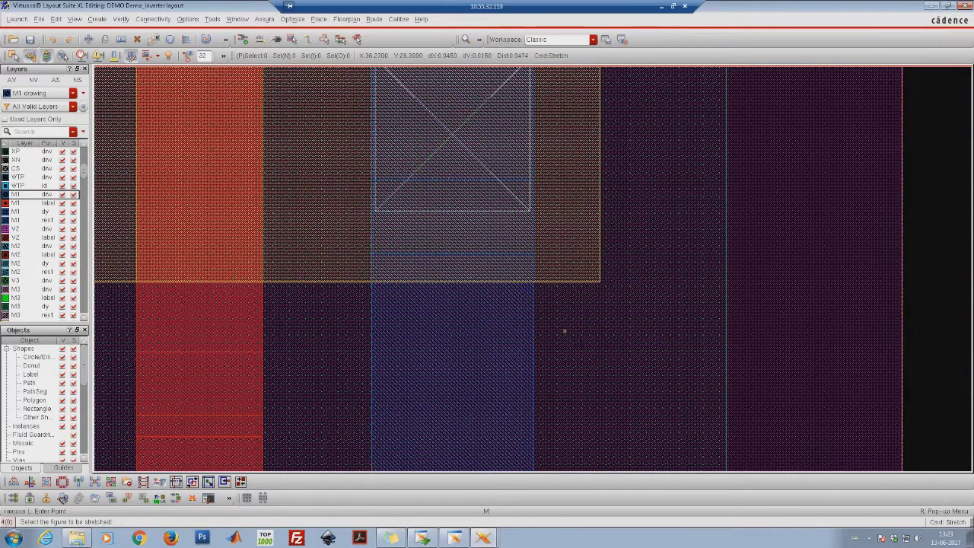
Stretch the lower edge of the M1 rectangle down onto the NMOS's uppermost right-hand contact and check its side alignment there.
key(shift+z)
key(shift+z)
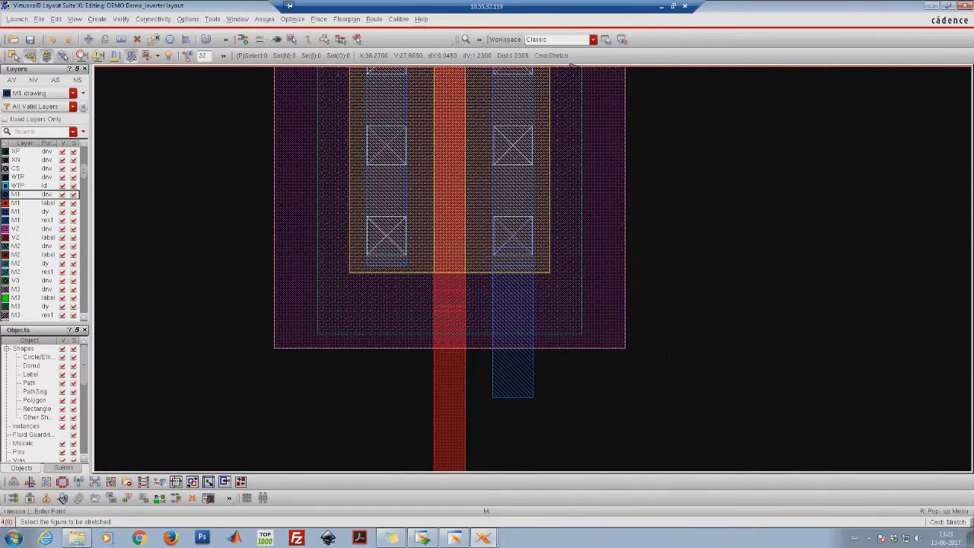
scroll(562, 223, down, 1)
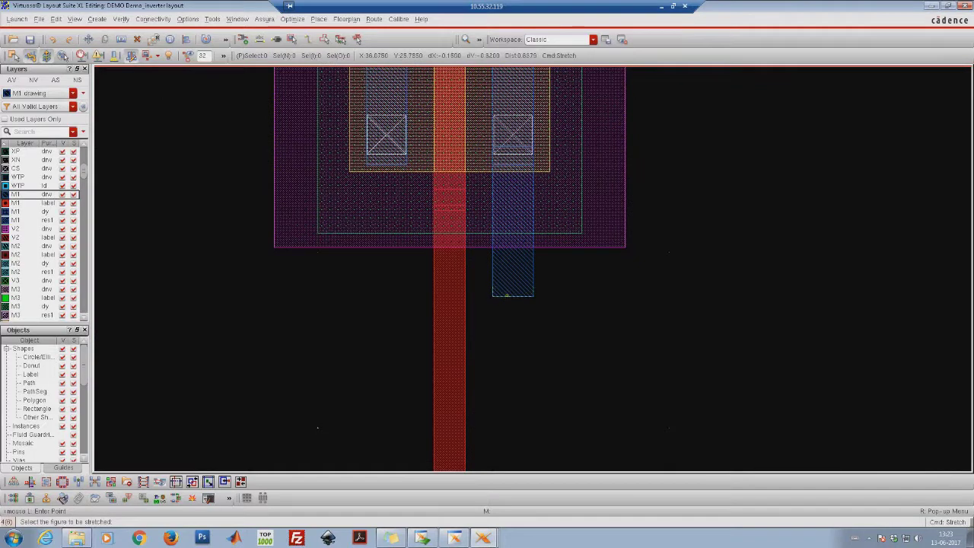
click(511, 296)
scroll(511, 312, down, 3)
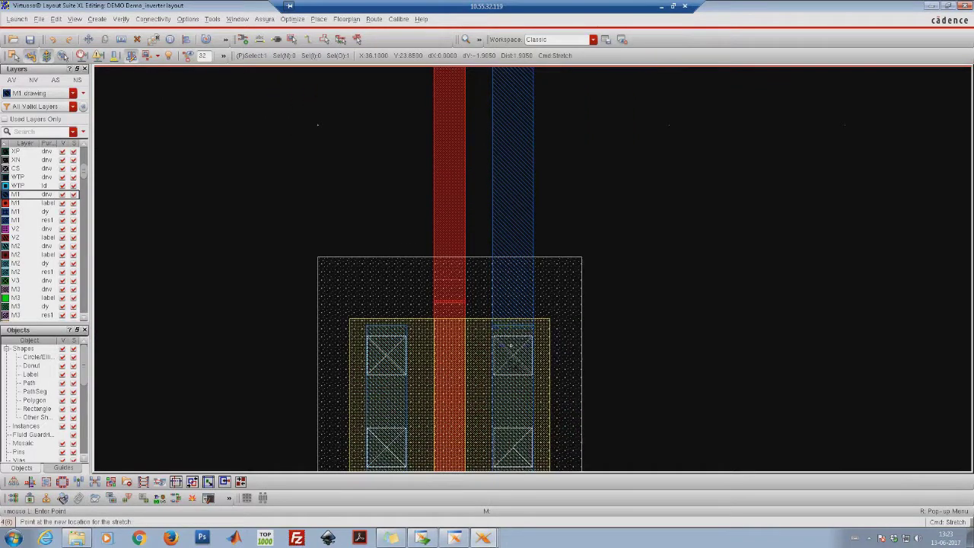
click(512, 355)
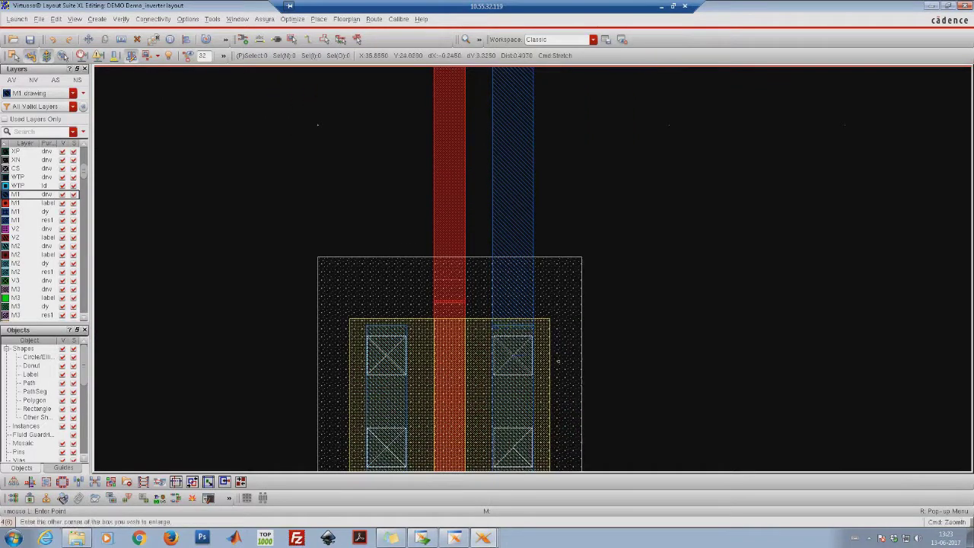
right_drag(558, 361, 567, 369)
scroll(585, 372, down, 2)
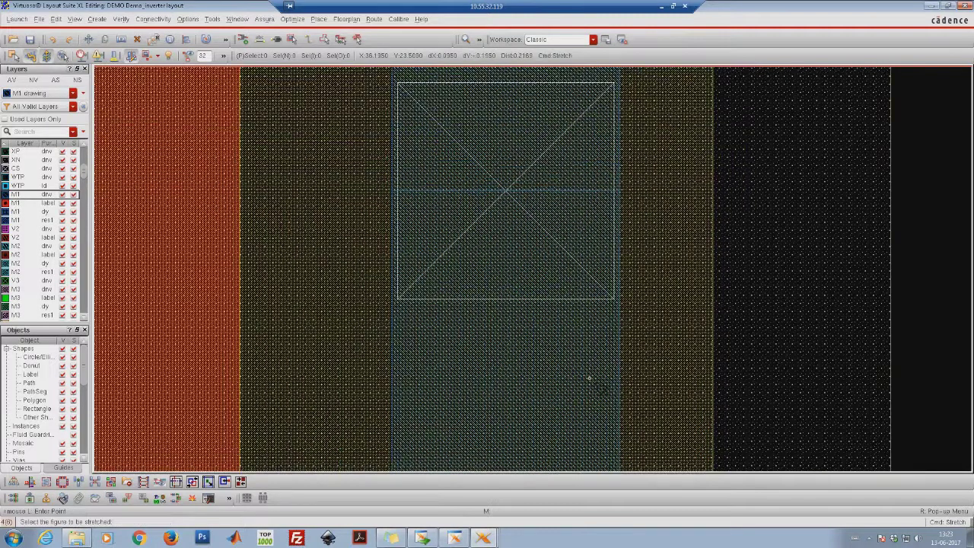
Save the layout and end the Stretch command with the whole inverter in view.
ctrl+scroll(589, 377, down, 5)
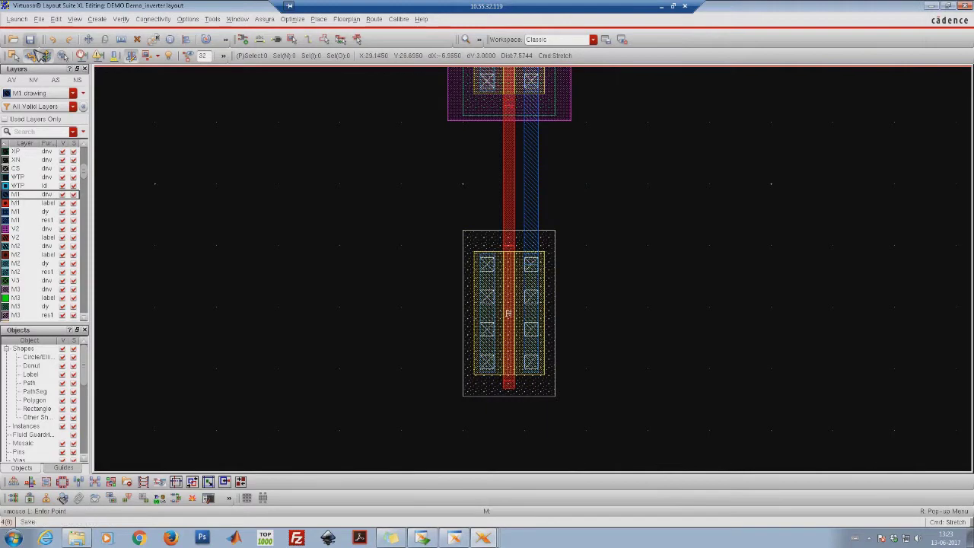
scroll(434, 208, up, 3)
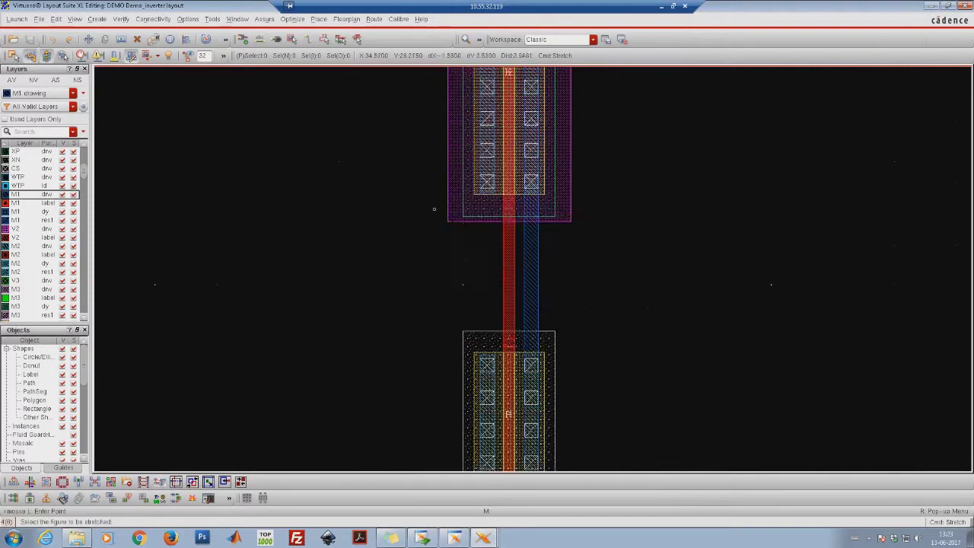
scroll(433, 208, down, 1)
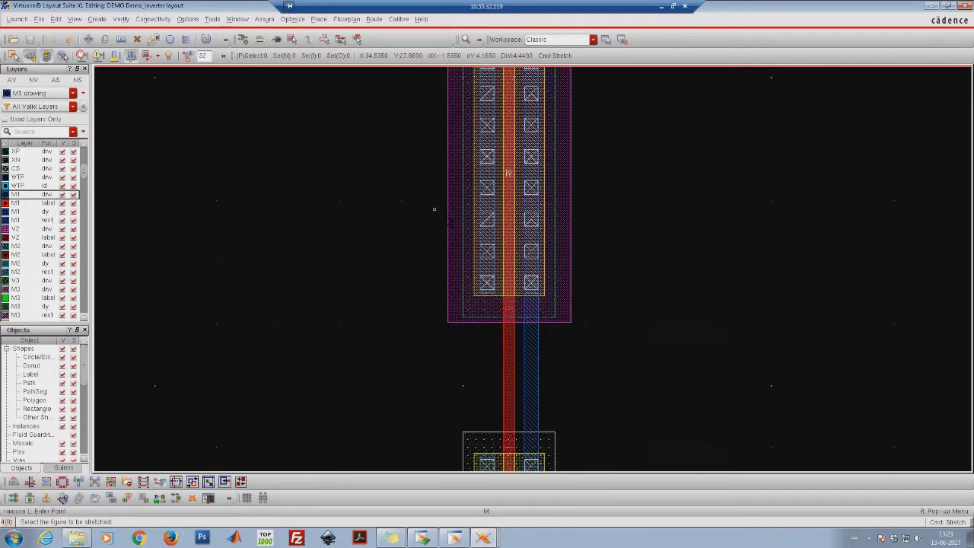
key(f)
key(Escape)
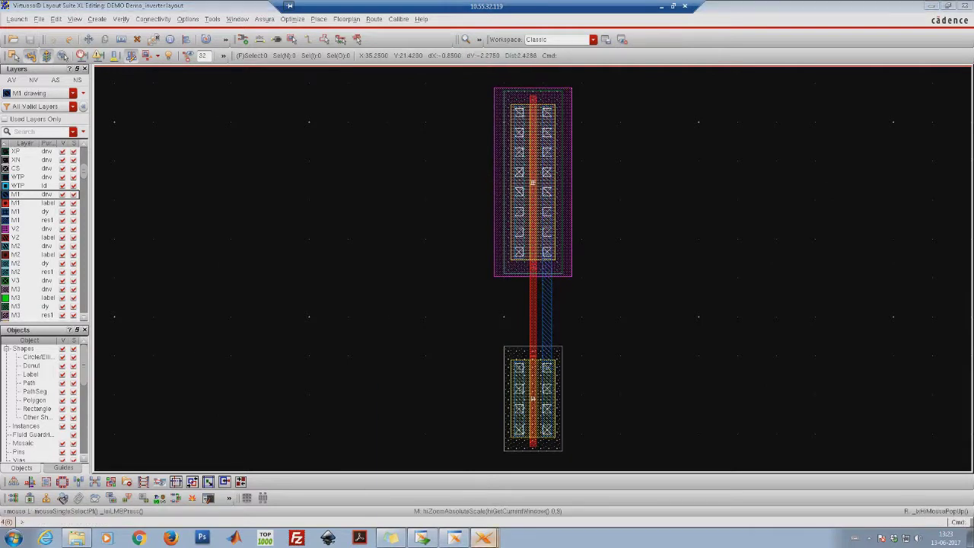
Switch to the Demo_inverter schematic, examine the source and bulk connections of both transistors, and return to the layout.
mouse_move(481, 539)
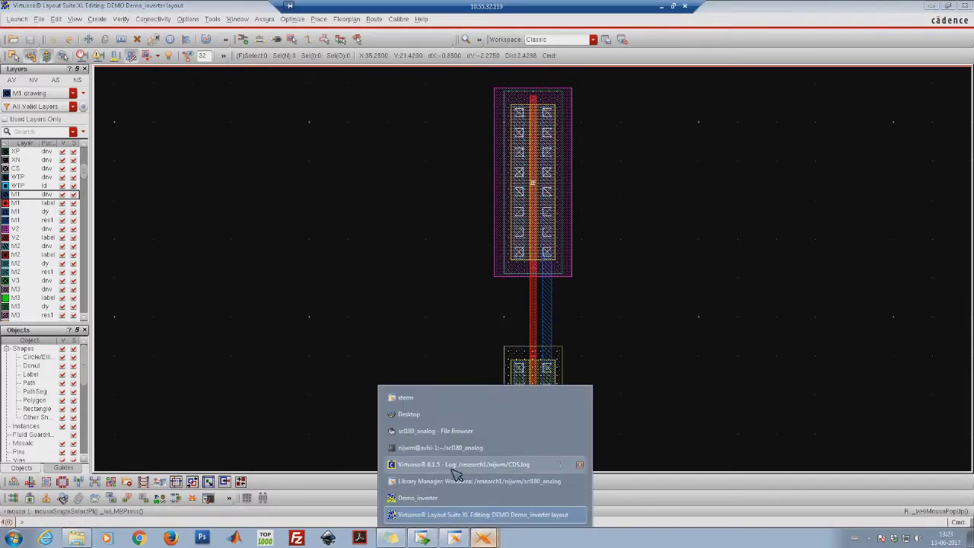
click(448, 502)
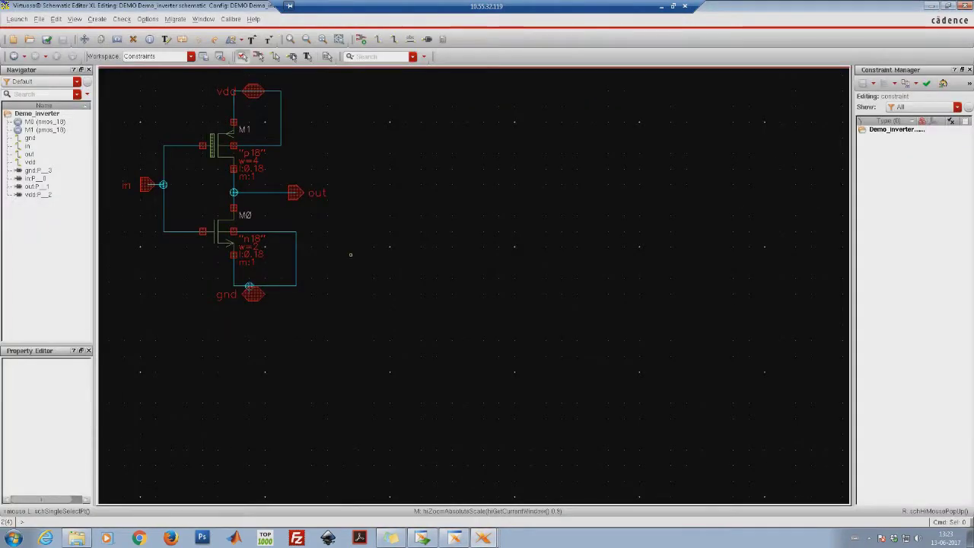
key(f)
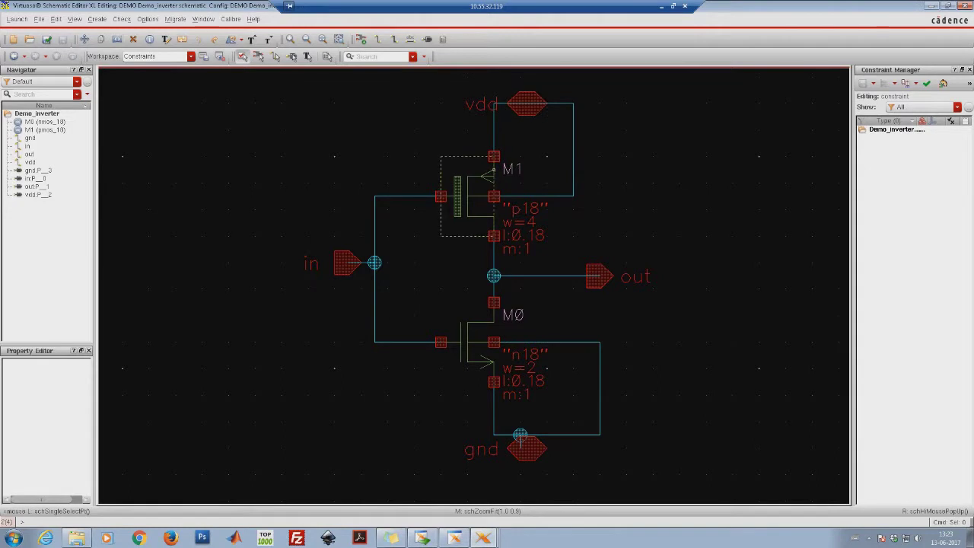
click(930, 6)
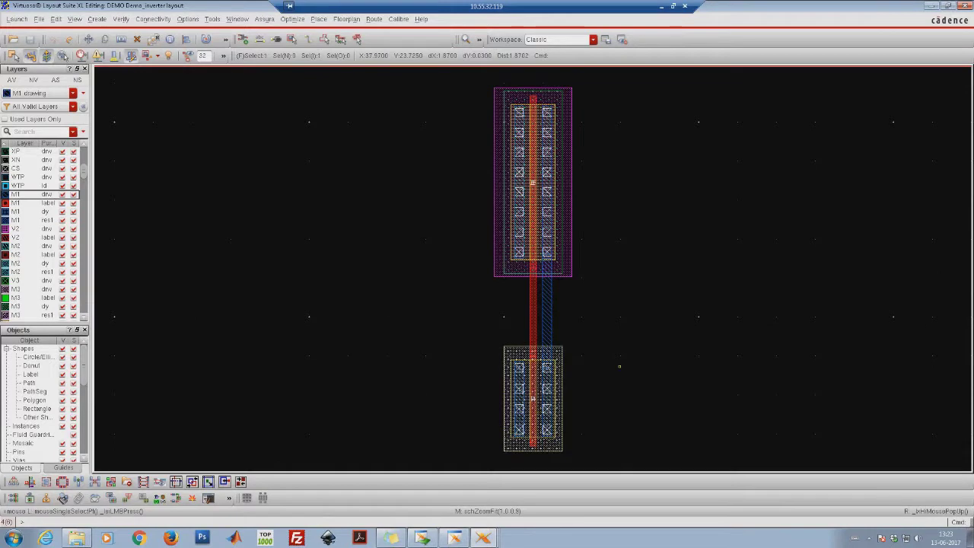
Set Show Tap Properties and Left Tap to Yes in the NMOS's instance parameters and apply them.
scroll(377, 197, down, 1)
right_drag(377, 197, 663, 374)
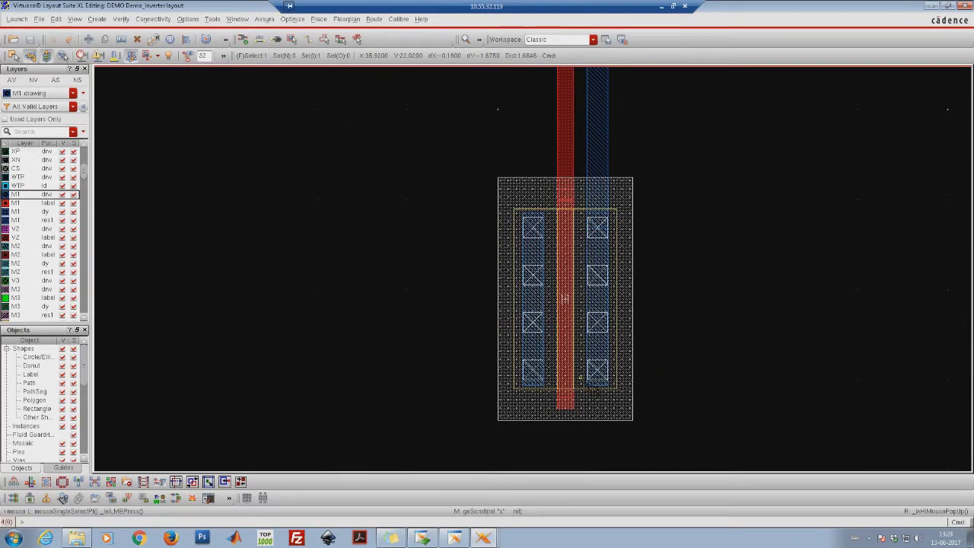
key(q)
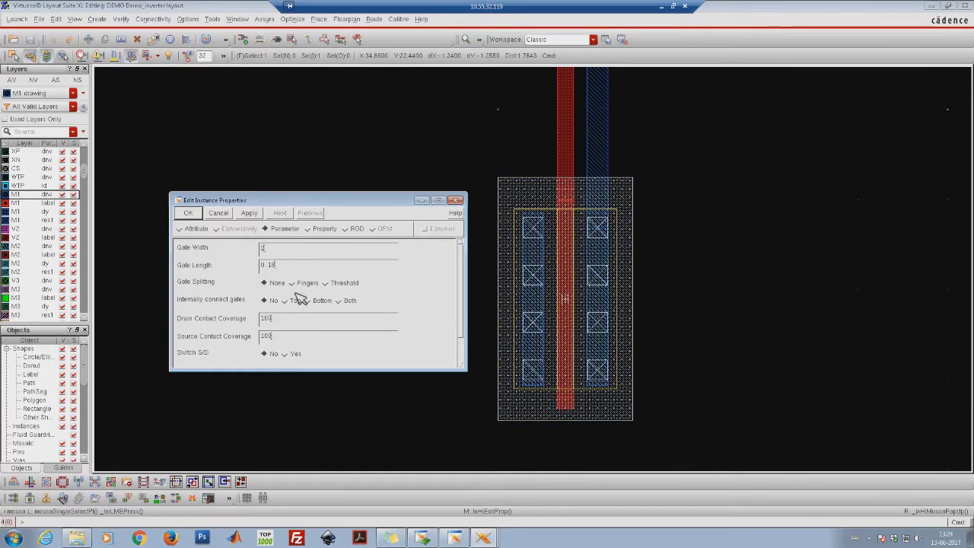
drag(466, 266, 464, 304)
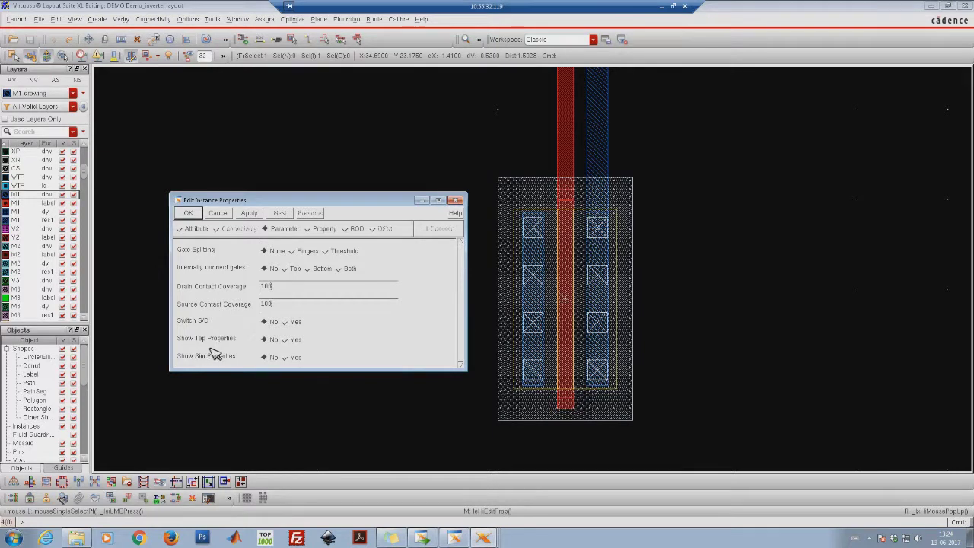
click(293, 347)
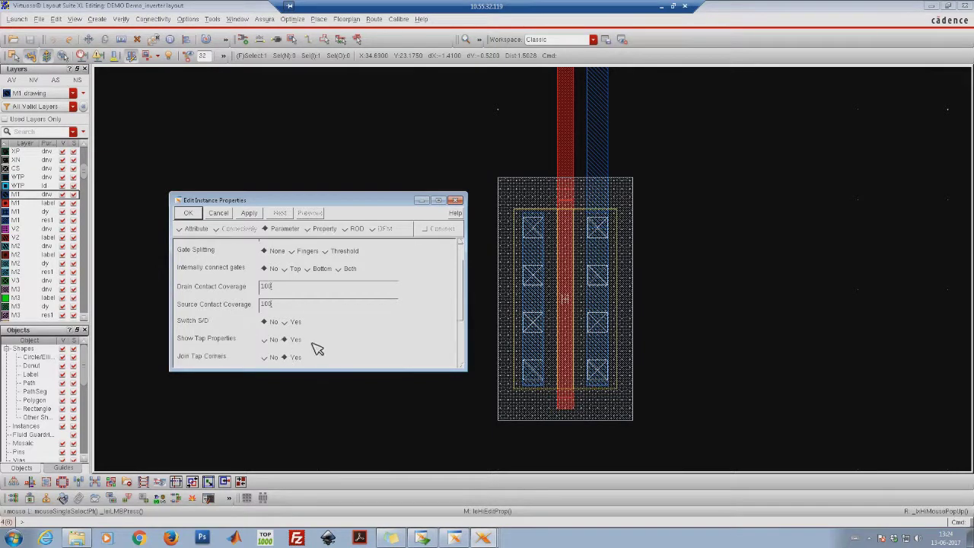
drag(462, 287, 462, 316)
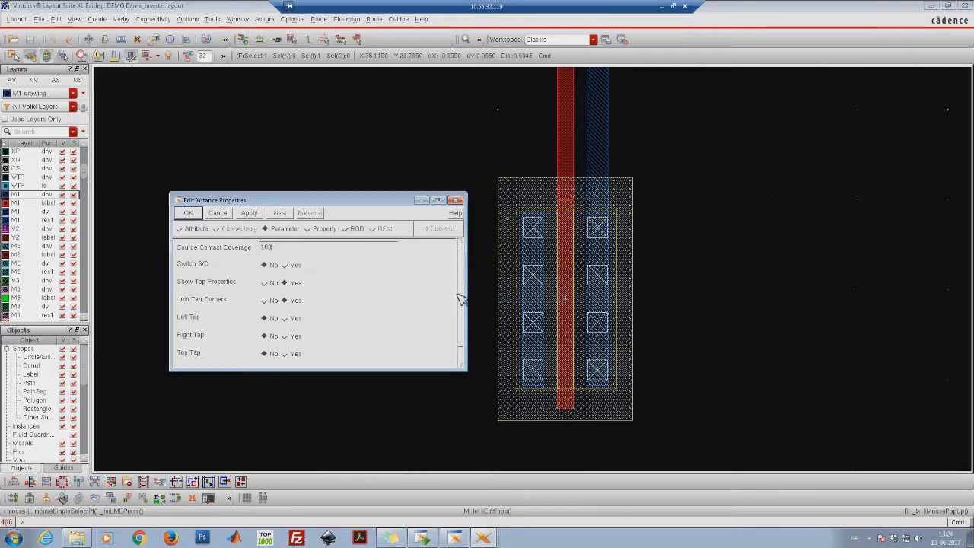
click(291, 321)
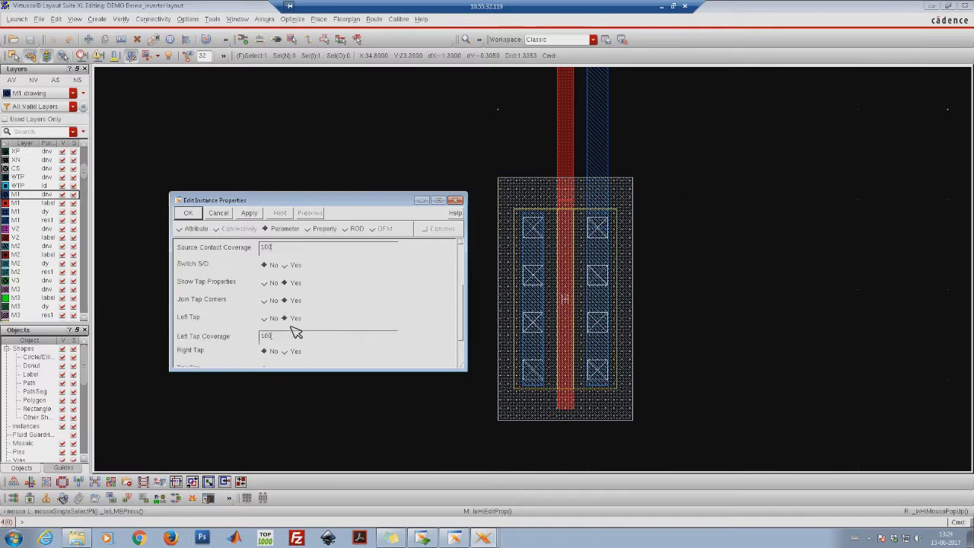
click(189, 214)
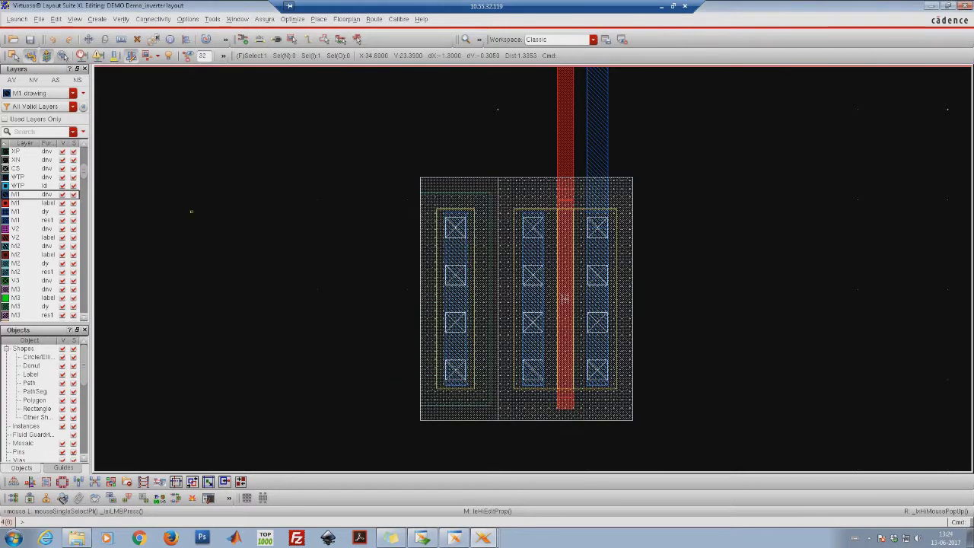
click(372, 252)
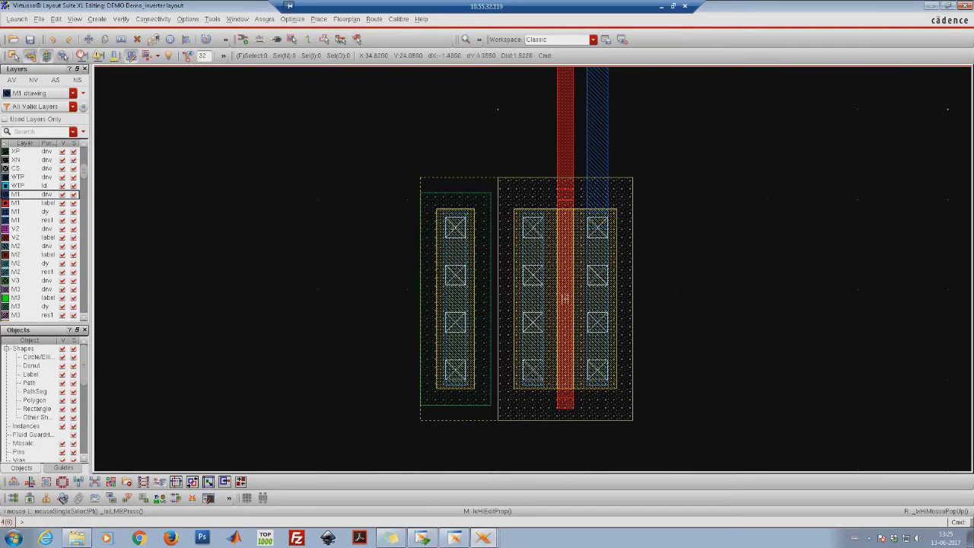
Draw an M1 rectangle about 0.94 by 0.47 joining the NMOS's left tap to its left-hand contact column.
key(r)
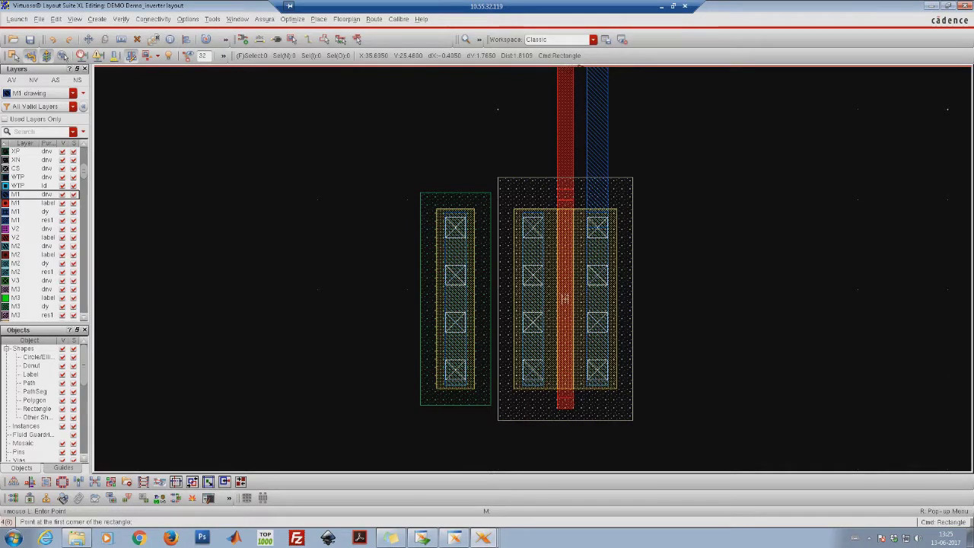
click(472, 278)
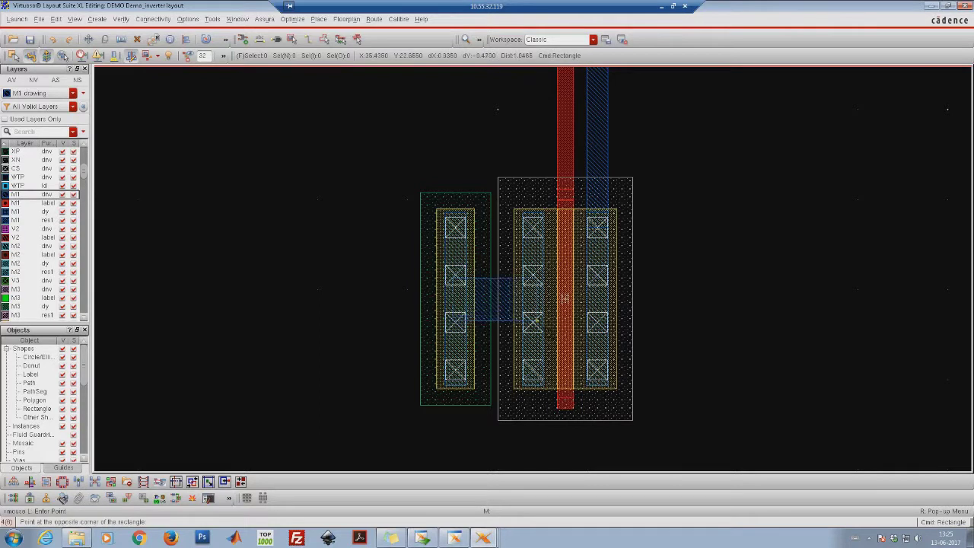
click(538, 319)
key(Escape)
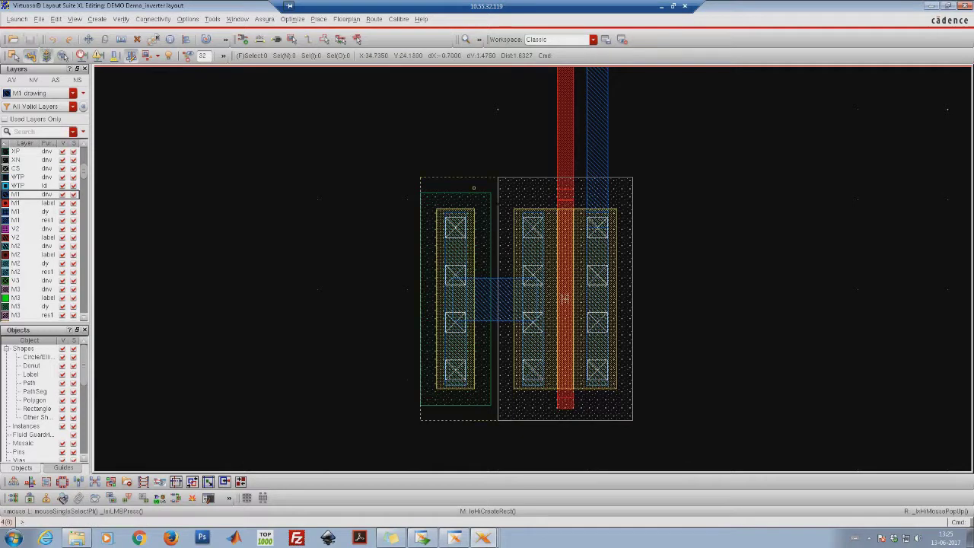
Set Left Tap to Yes in the PMOS's instance parameters and confirm the change.
key(f)
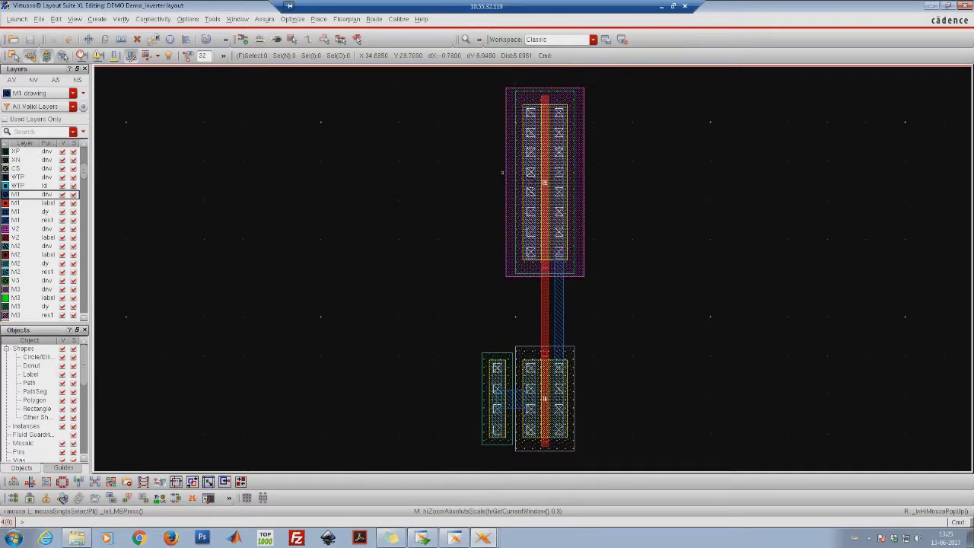
click(510, 164)
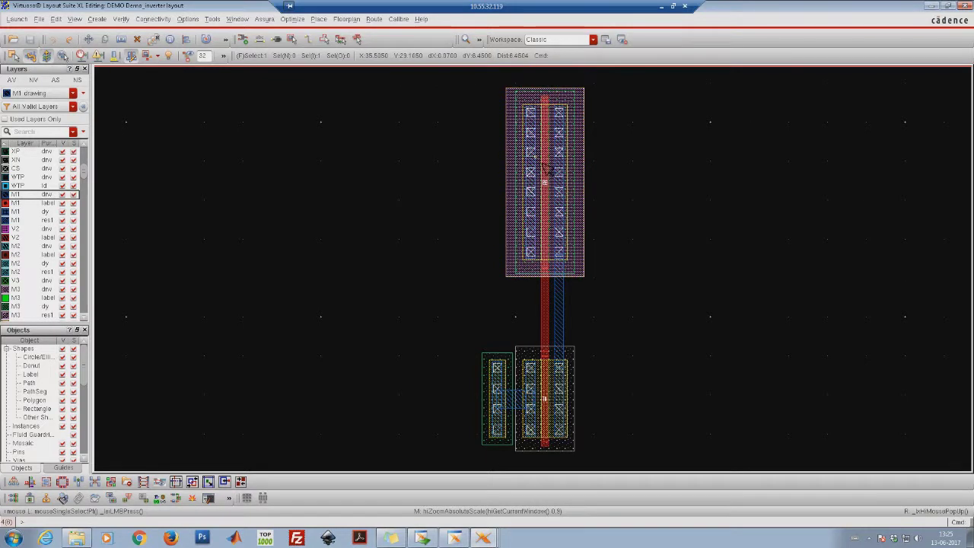
key(q)
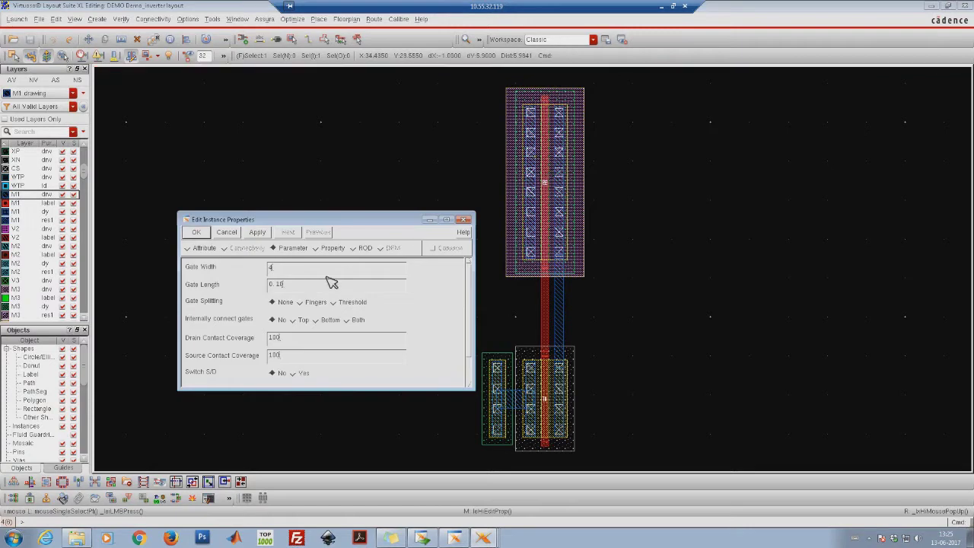
drag(315, 219, 326, 120)
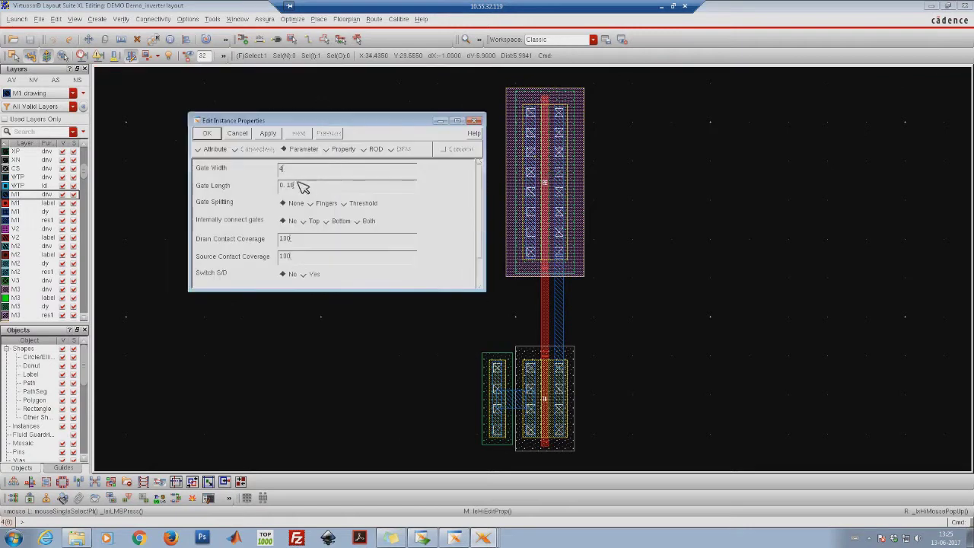
scroll(481, 207, down, 2)
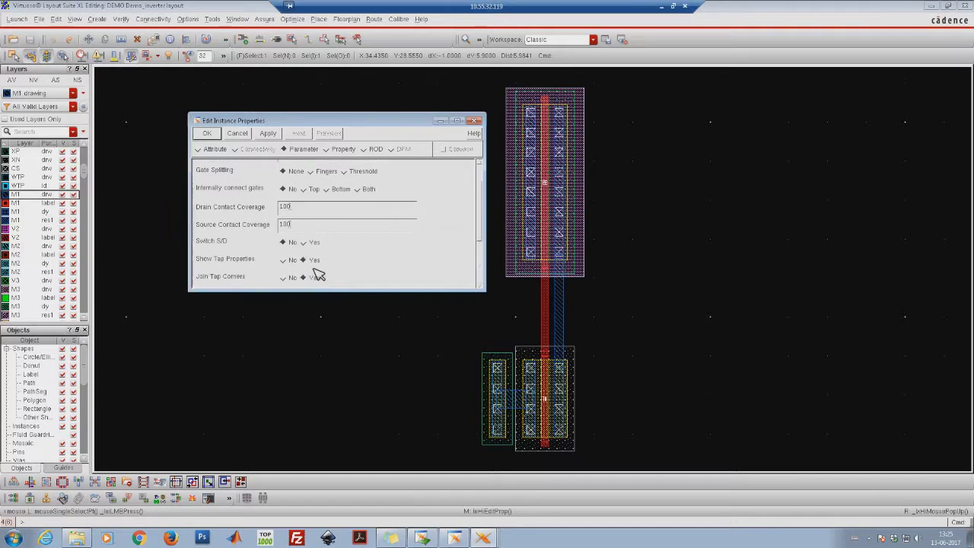
scroll(483, 219, down, 3)
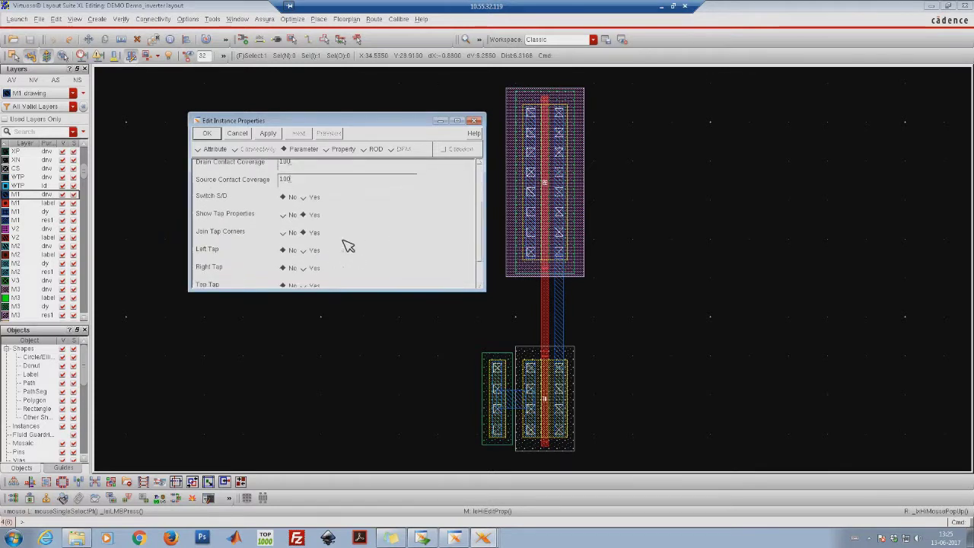
click(308, 252)
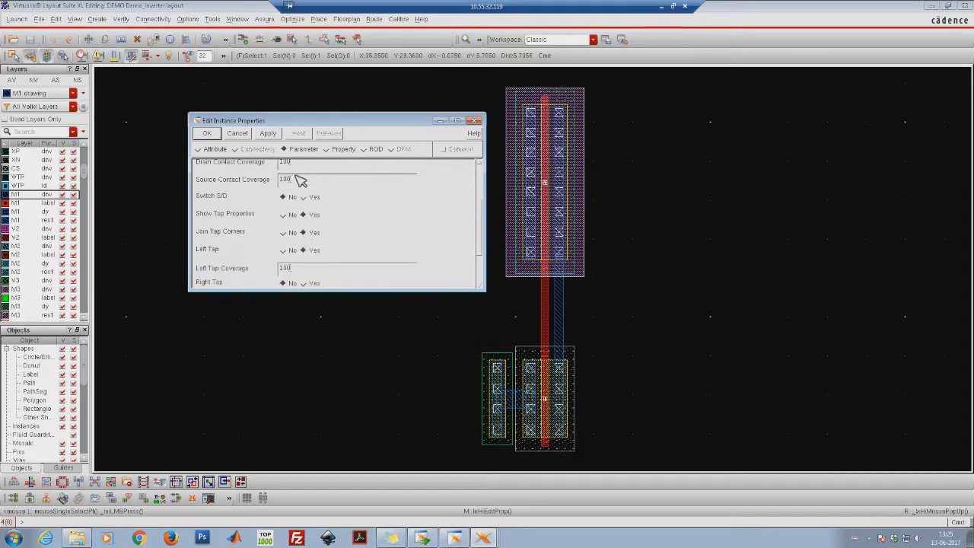
click(208, 135)
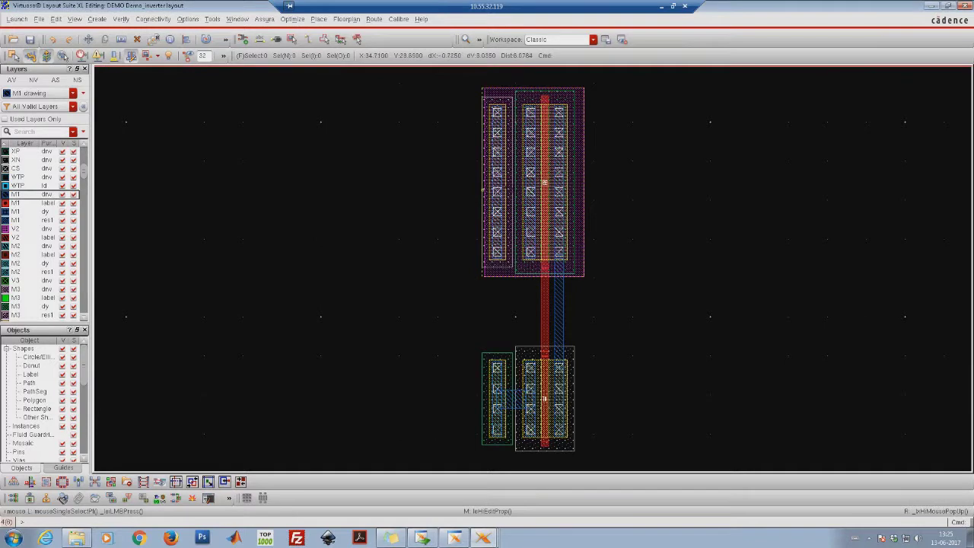
Draw an M1 rectangle joining the PMOS's left tap to its left-hand contact column, and save the layout.
right_drag(421, 107, 676, 265)
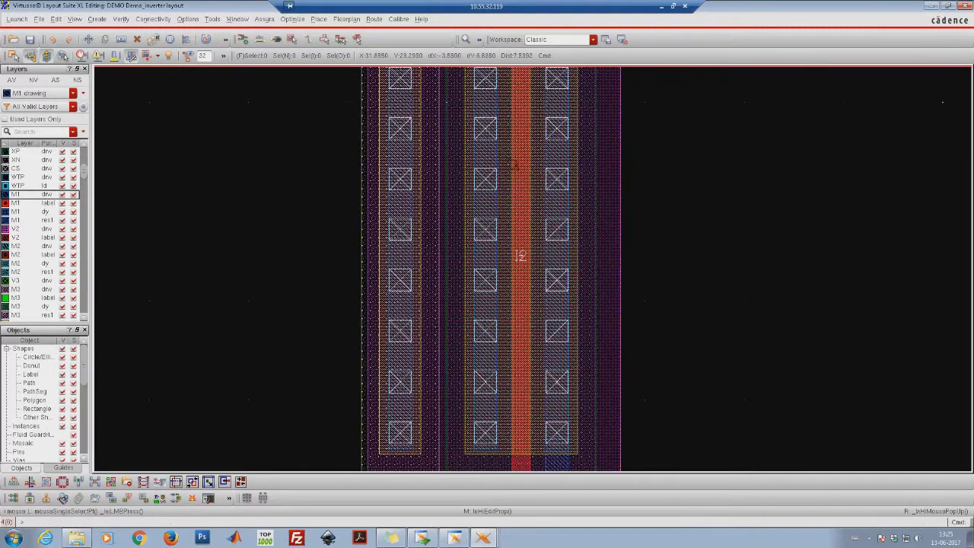
key(r)
click(421, 113)
click(464, 299)
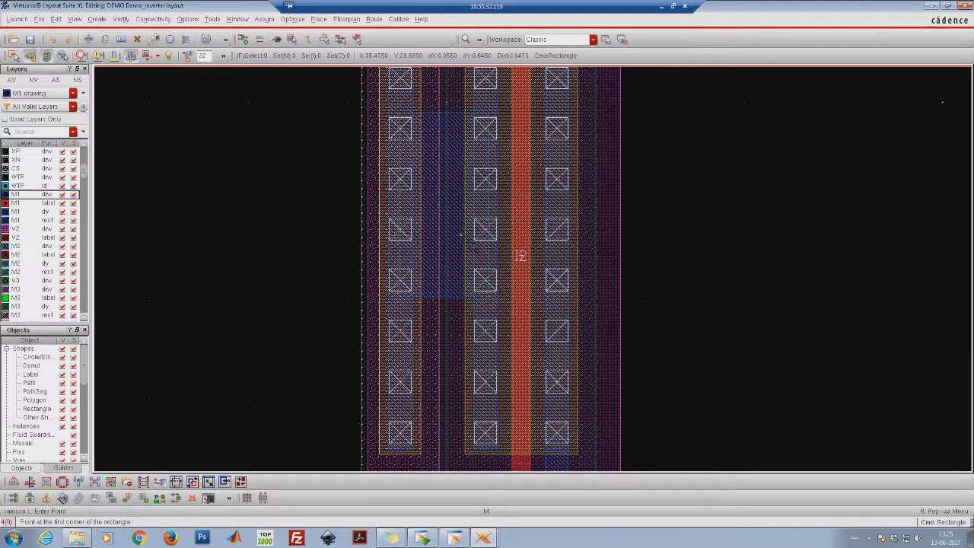
key(f)
key(Escape)
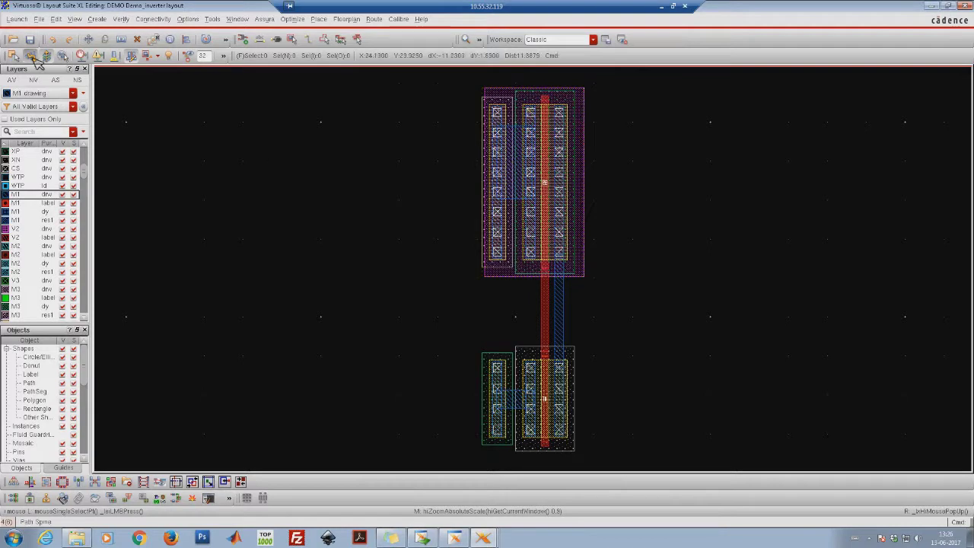
click(30, 39)
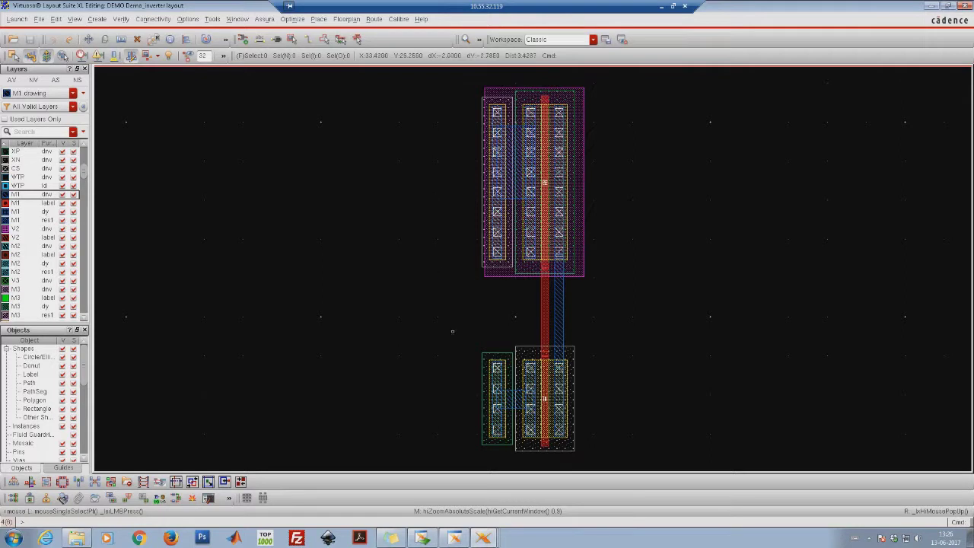
Switch to the Demo_inverter schematic, examine its pins and connections, and return to the layout to compare the devices.
click(483, 538)
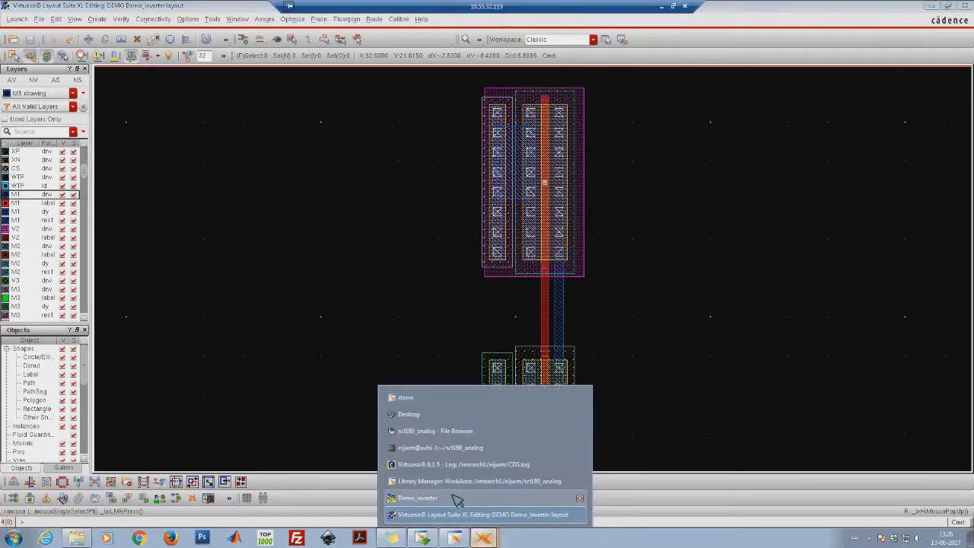
click(438, 498)
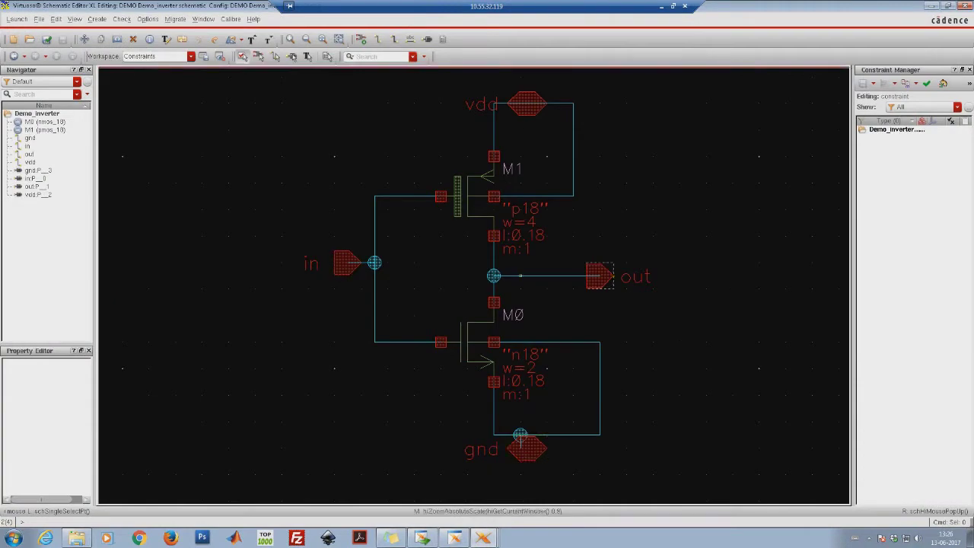
click(932, 6)
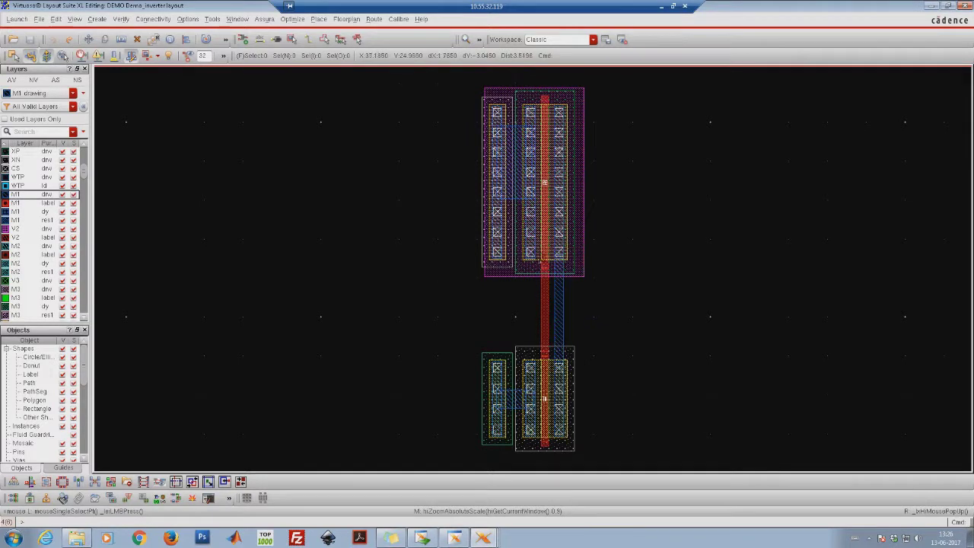
click(577, 257)
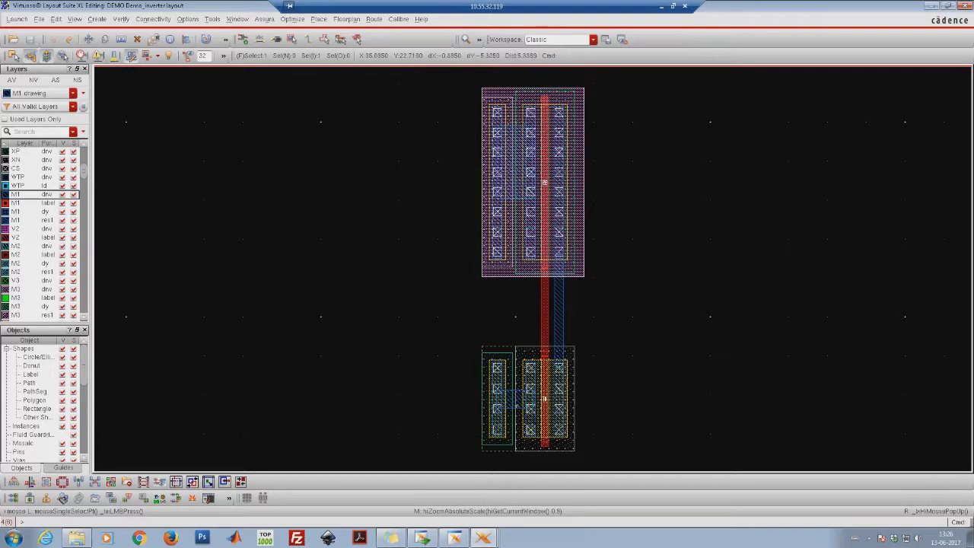
click(518, 406)
click(550, 304)
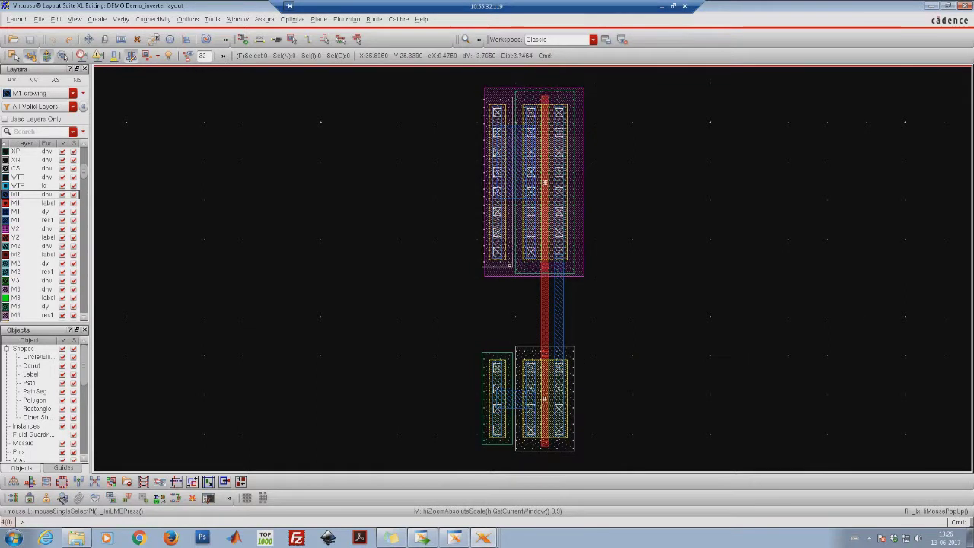
Filter the layer list by M1 and make M1 label the current entry layer.
right_drag(492, 220, 619, 398)
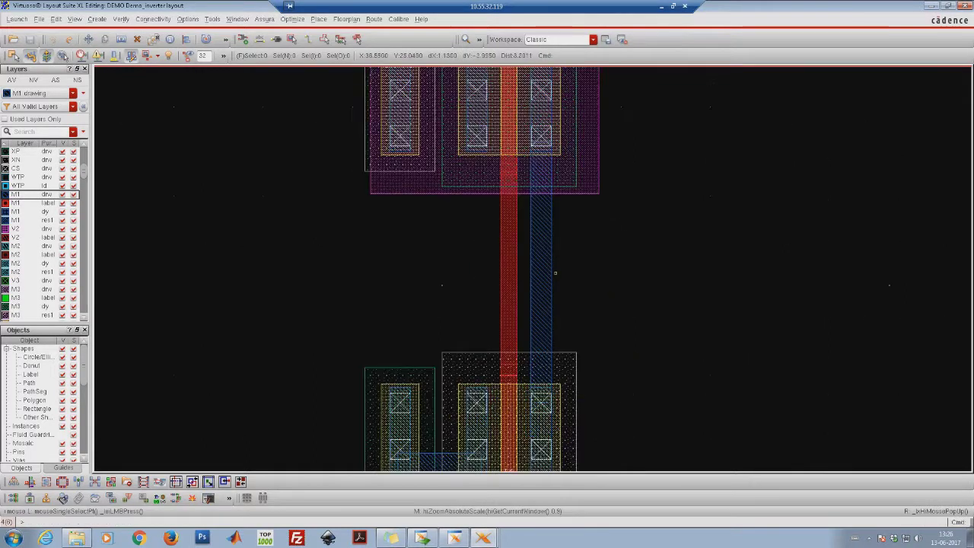
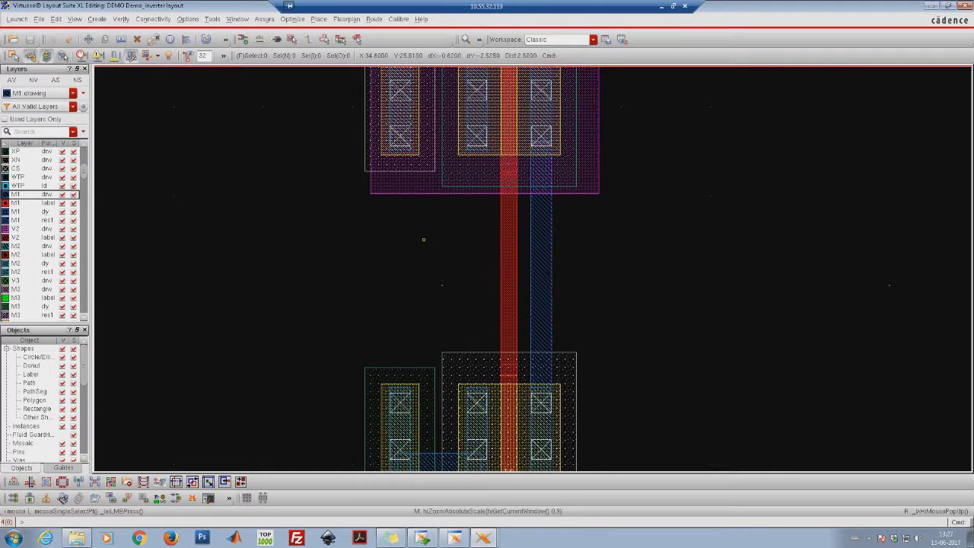
click(40, 134)
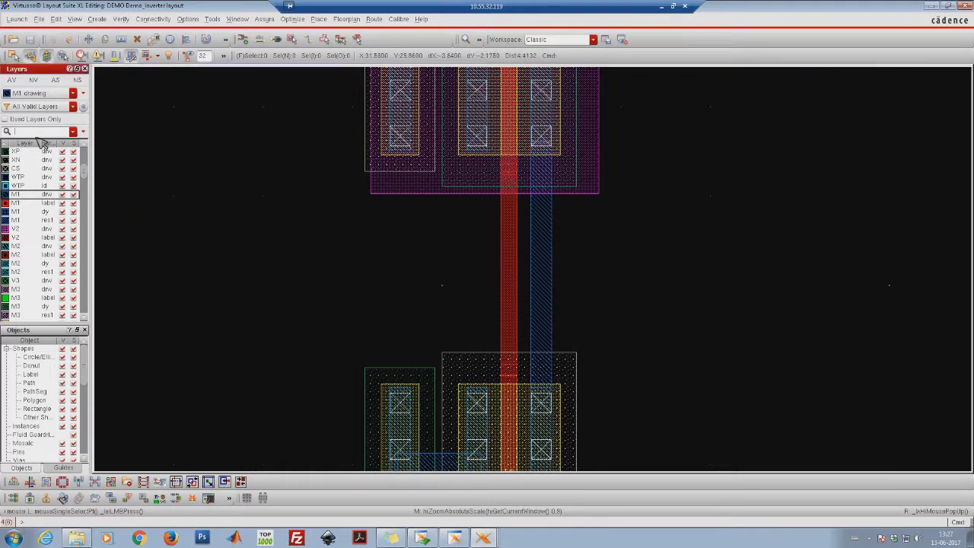
text(M1)
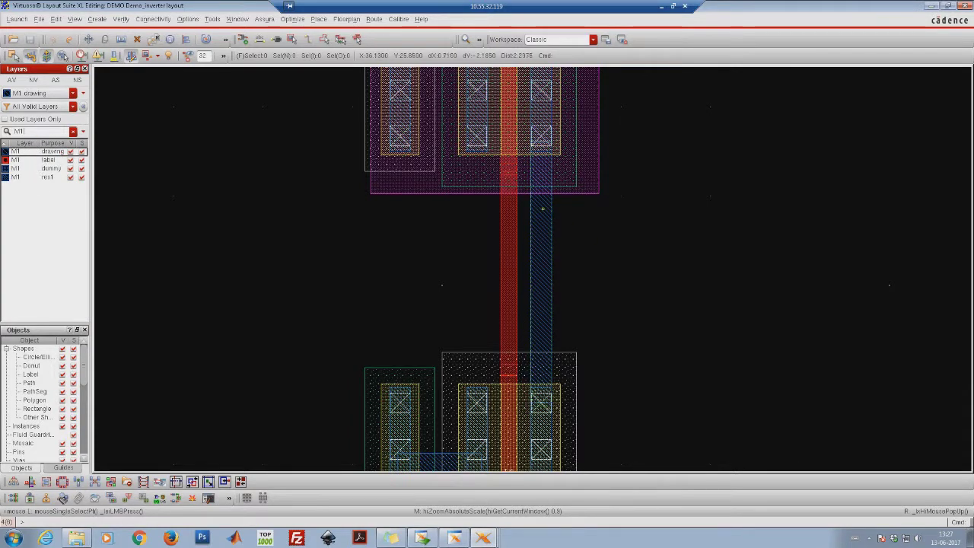
click(65, 160)
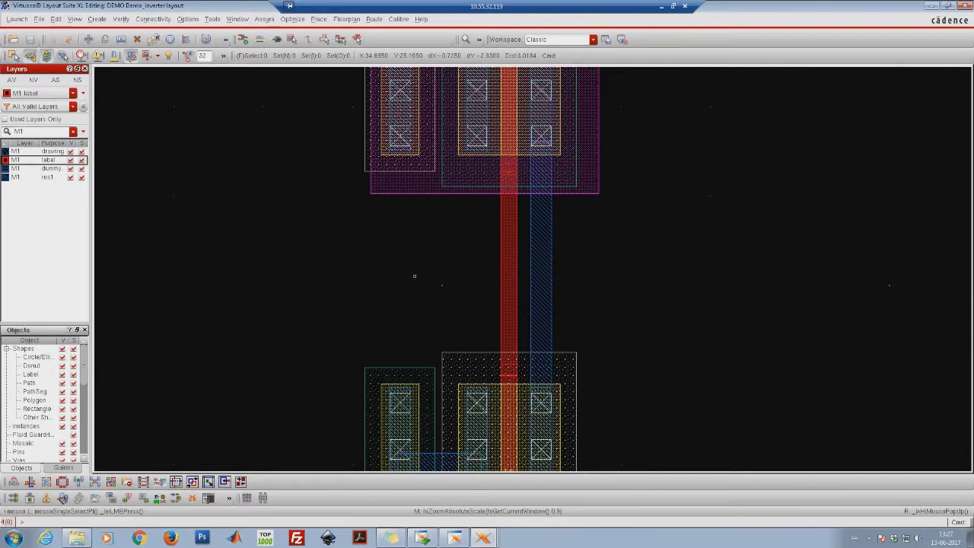
Create the label "out" on the current entry layer and place it on the M1 strip joining the two drains.
click(96, 19)
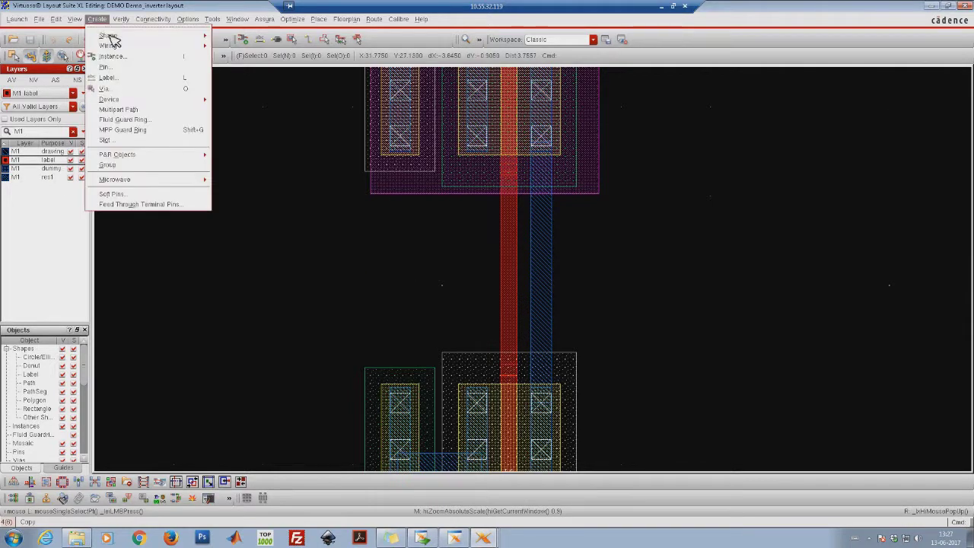
click(114, 78)
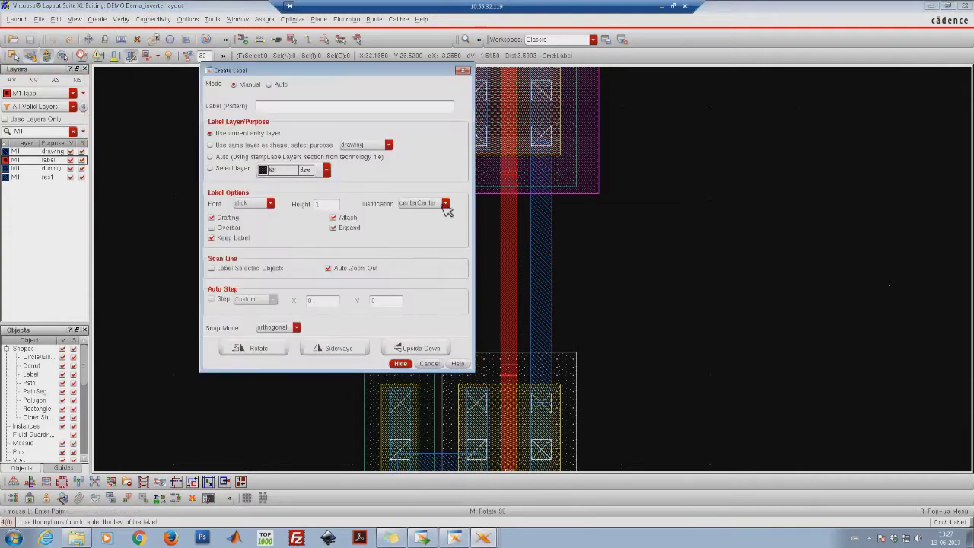
drag(328, 70, 653, 106)
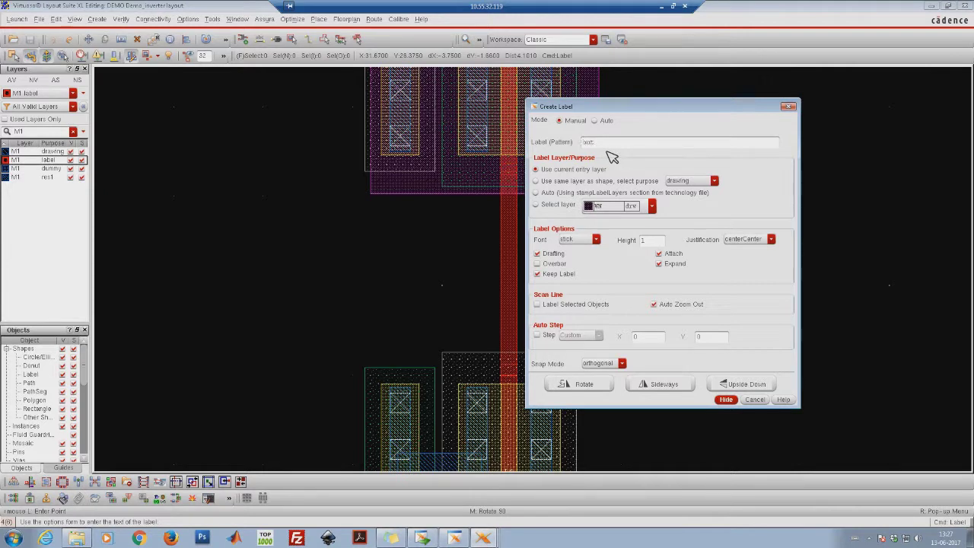
click(727, 400)
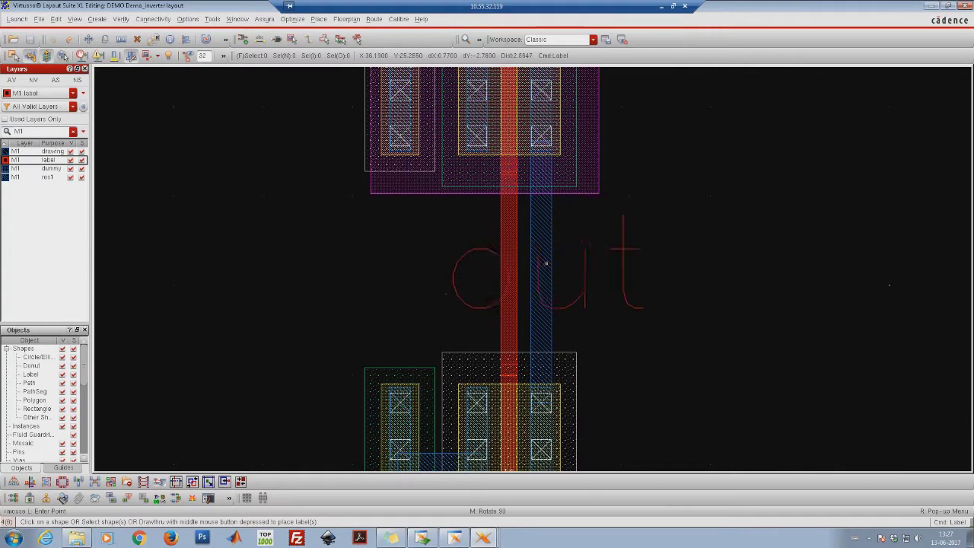
click(543, 262)
right_drag(523, 245, 555, 284)
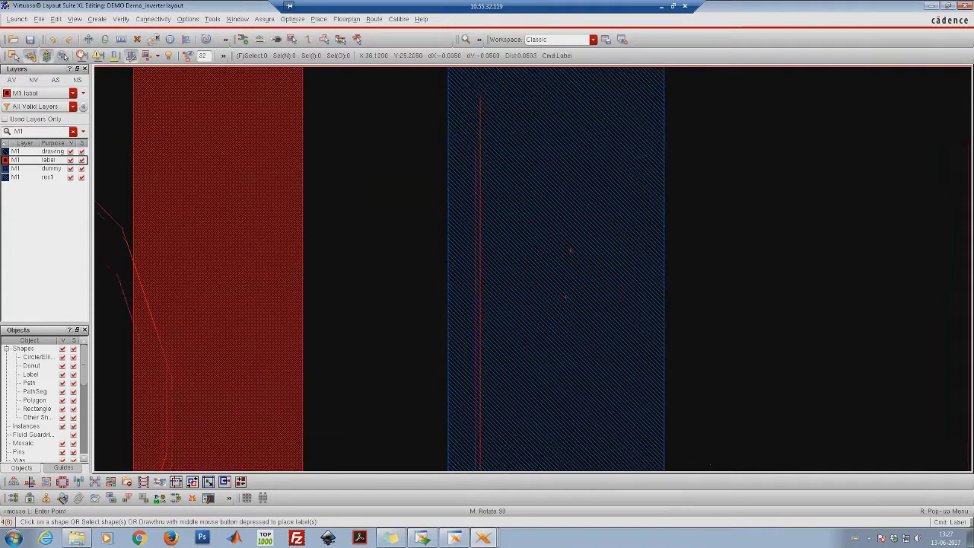
key(Escape)
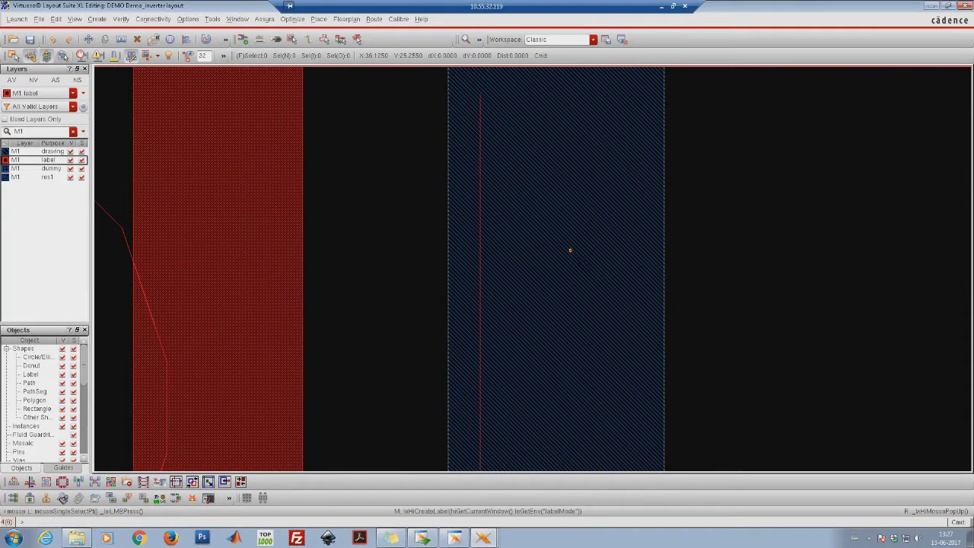
Set the height of the "out" label to .3 in its properties and deselect it.
key(shift+z)
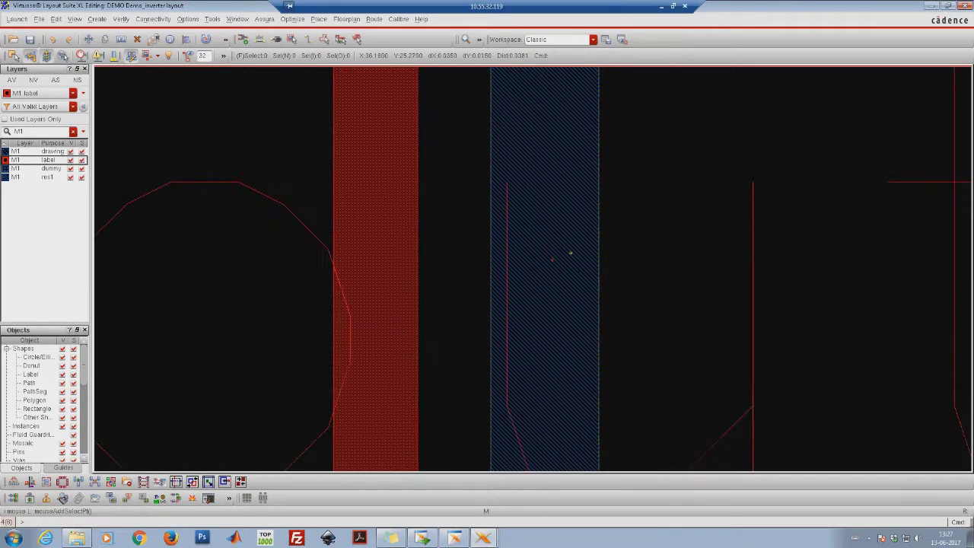
key(shift+z)
key(shift+z)
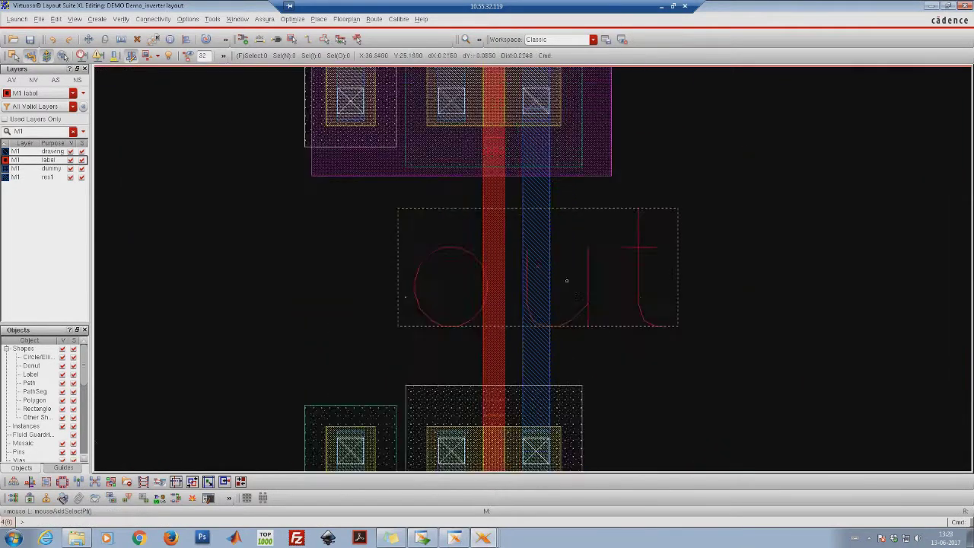
click(609, 290)
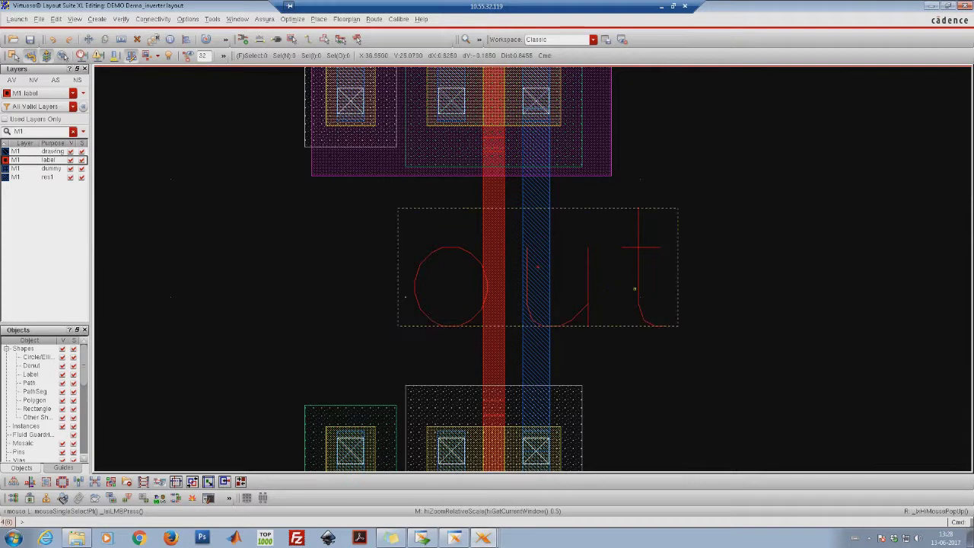
key(q)
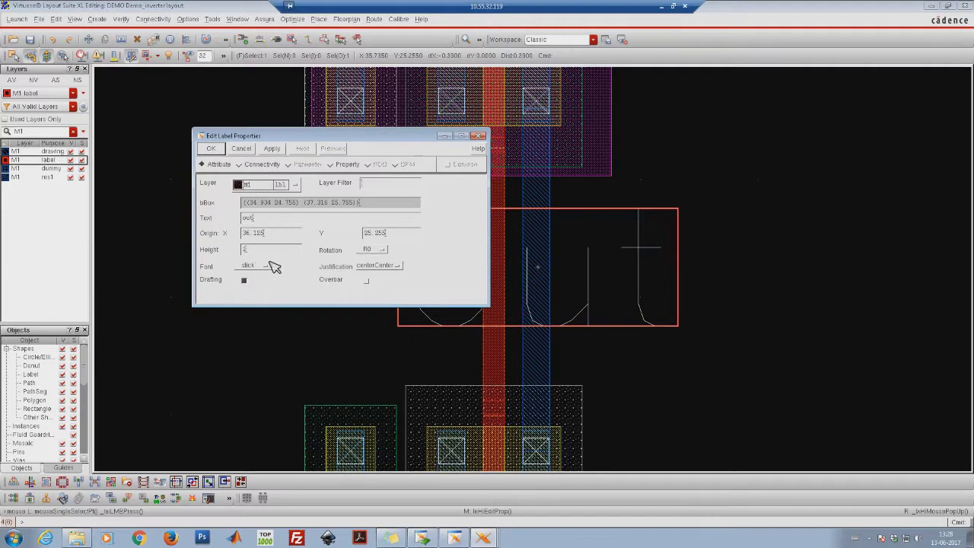
double_click(245, 249)
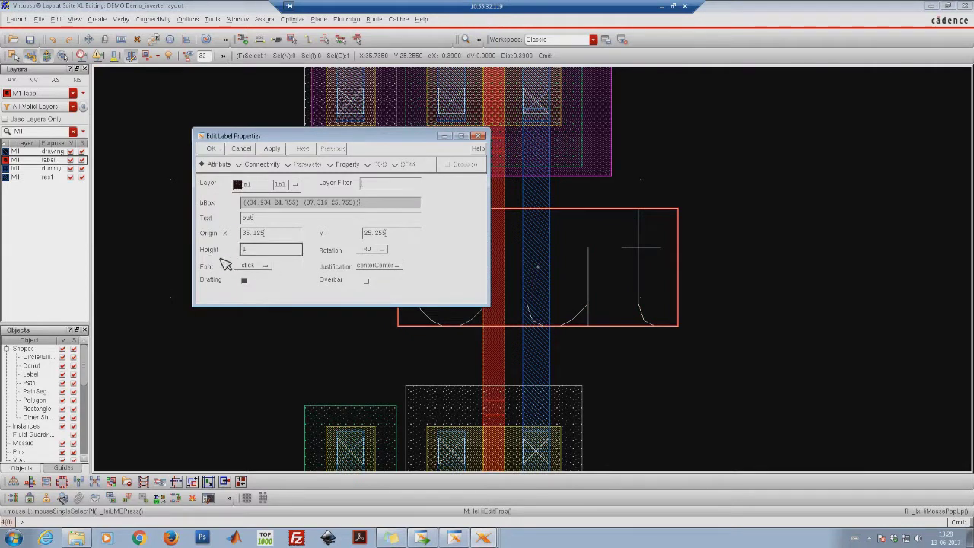
key(BackSpace)
text(.3)
key(Return)
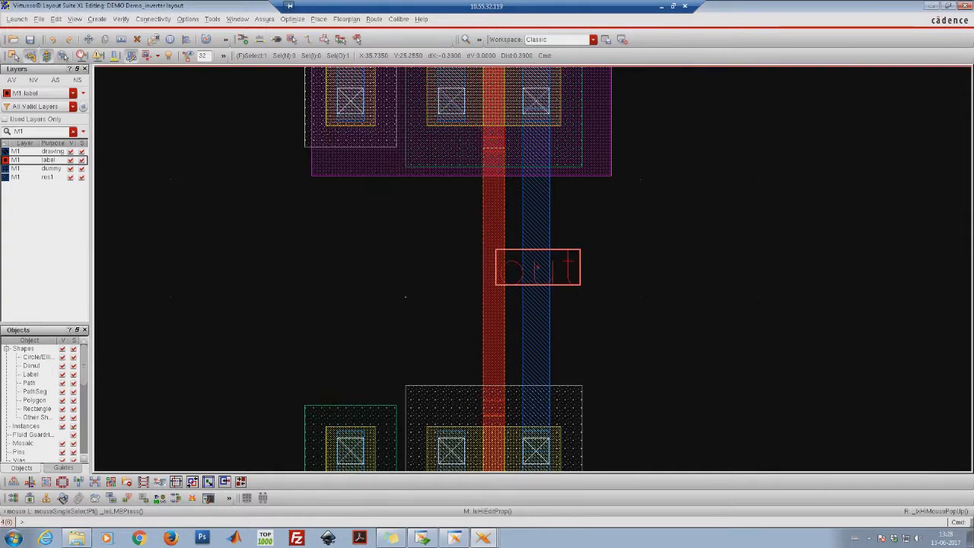
click(635, 277)
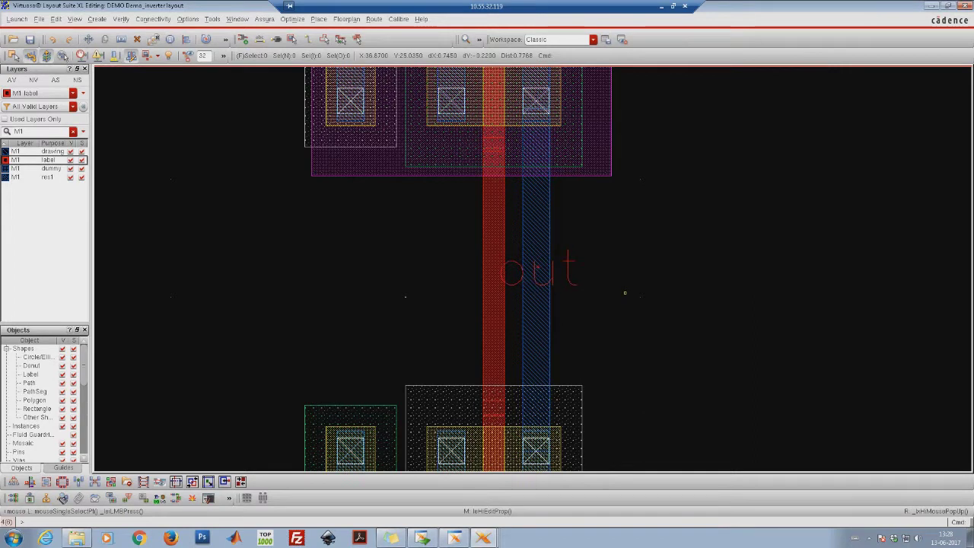
Create the label "gnd" with height 0.3 and place it on the M1 strap joining the lower device's body tap and source.
scroll(625, 292, down, 3)
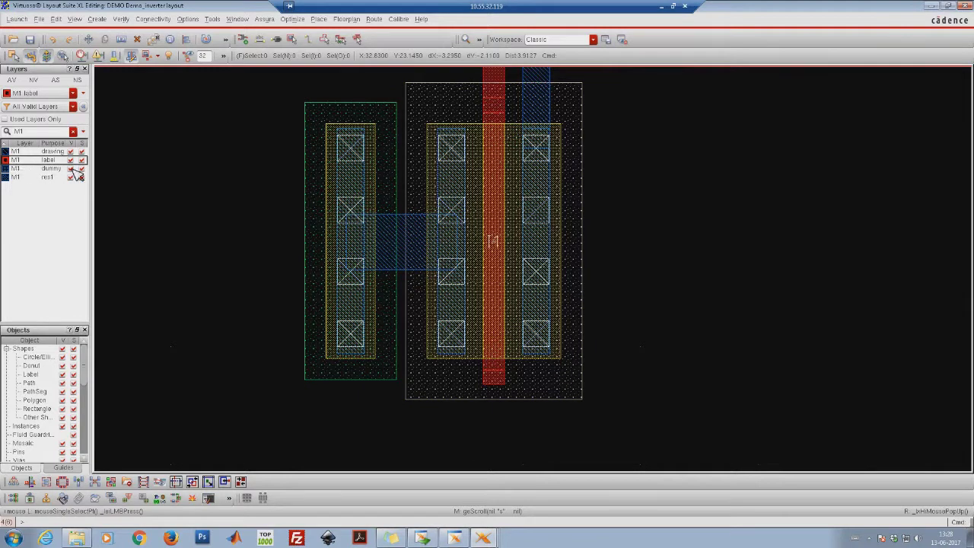
key(l)
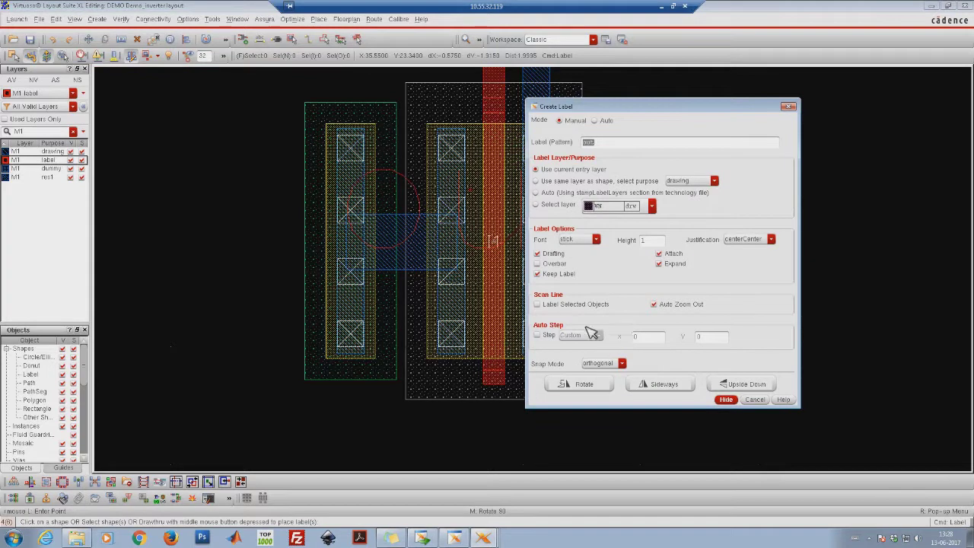
double_click(653, 242)
text(0.3)
double_click(587, 143)
text(gnd)
click(729, 400)
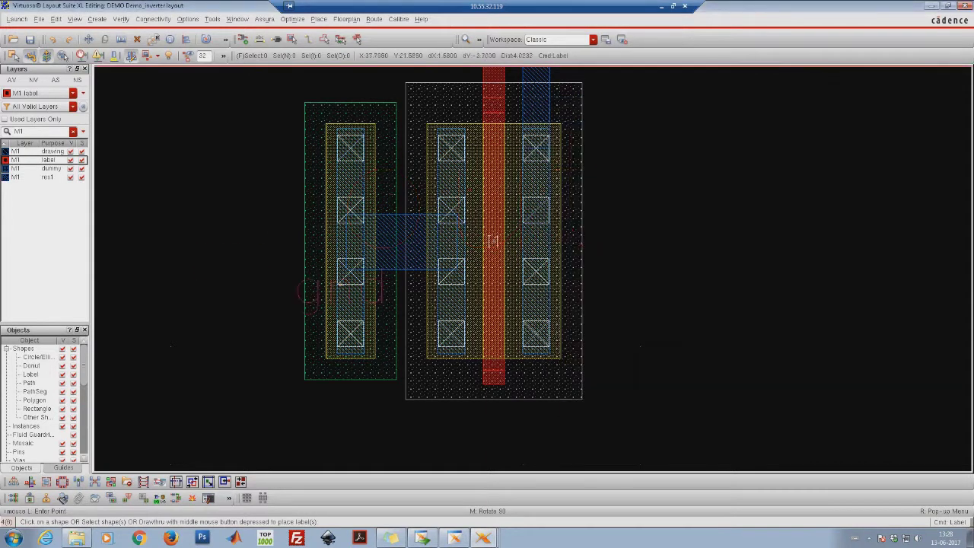
click(401, 242)
Create the label "vdd" on the current entry layer and place it on the M1 strap joining the upper device's body tap and source.
key(shift+z)
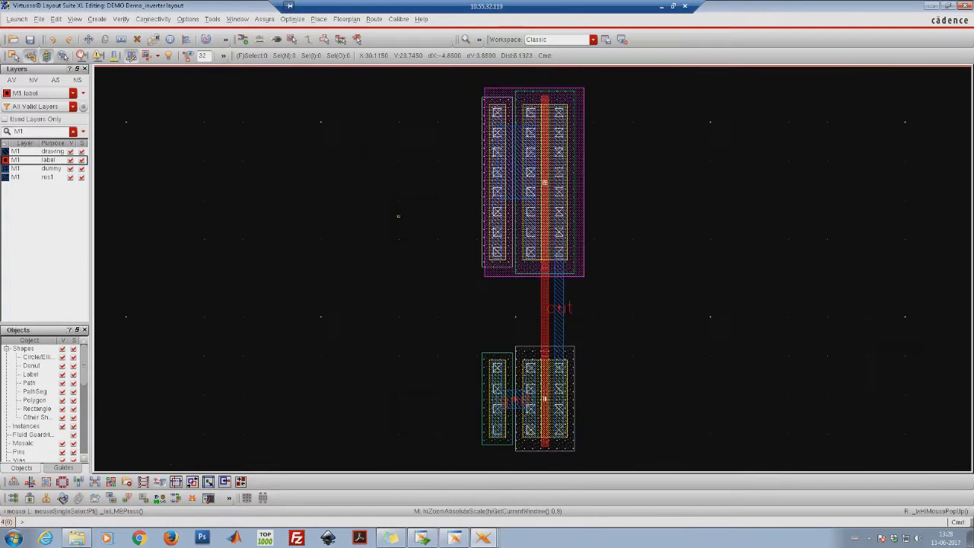
right_drag(440, 105, 574, 217)
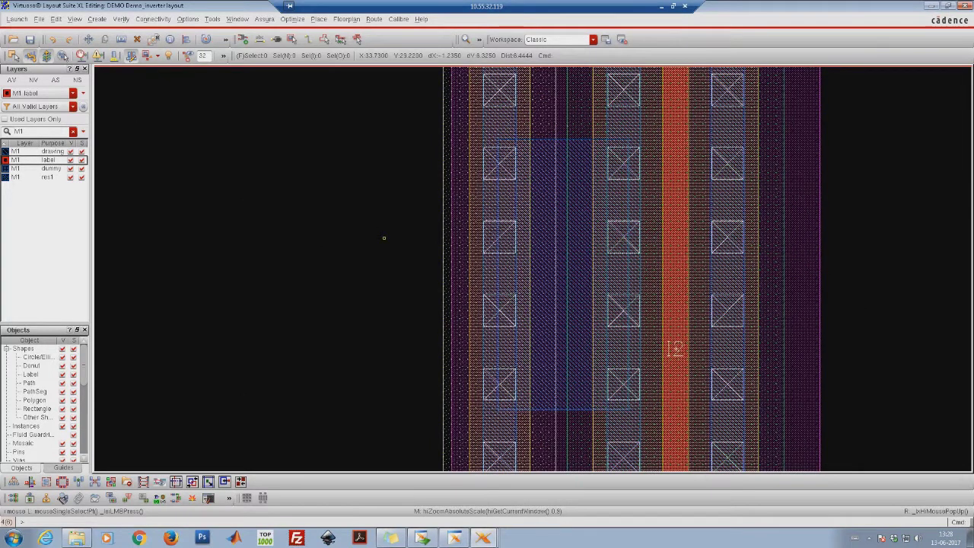
key(l)
text(vdd)
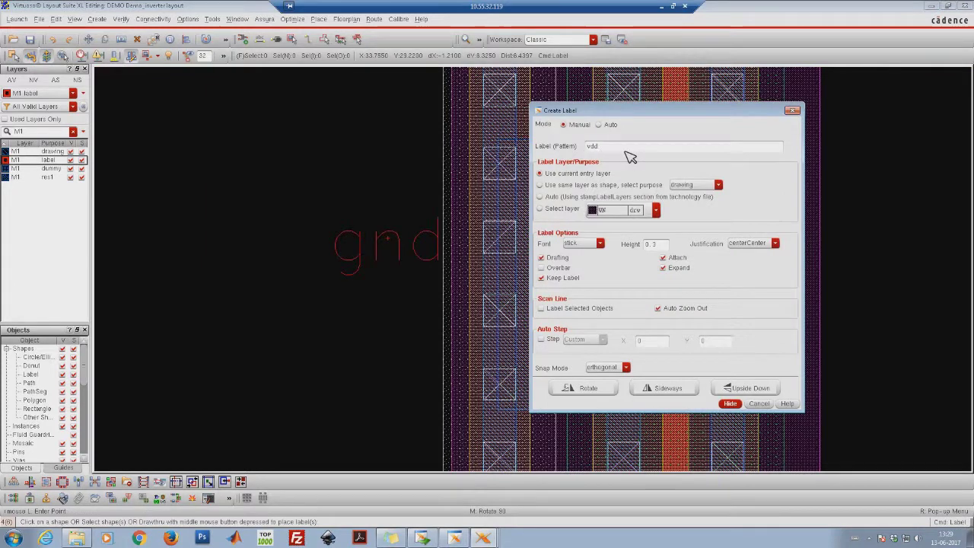
key(Return)
click(563, 246)
key(Escape)
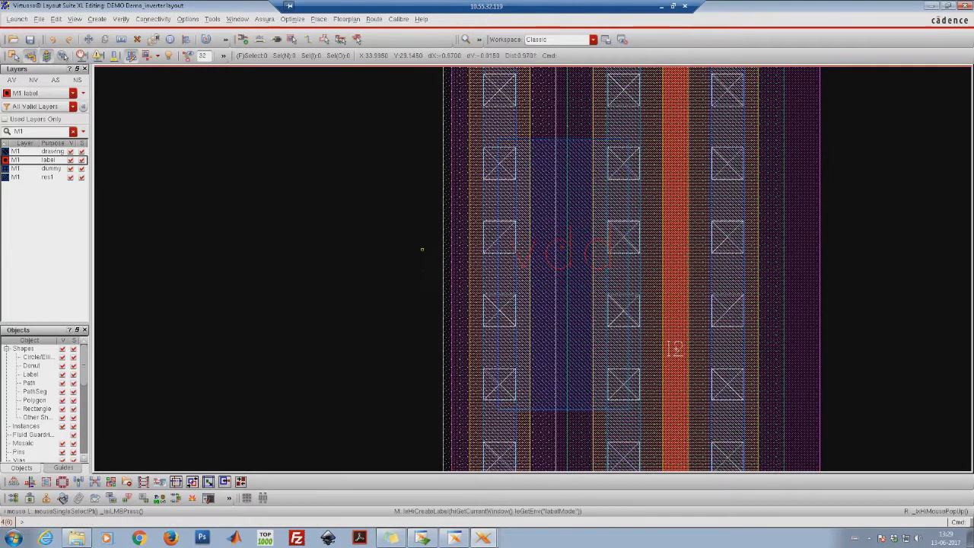
Filter the layer list by GC and make GC label the current entry layer.
key(f)
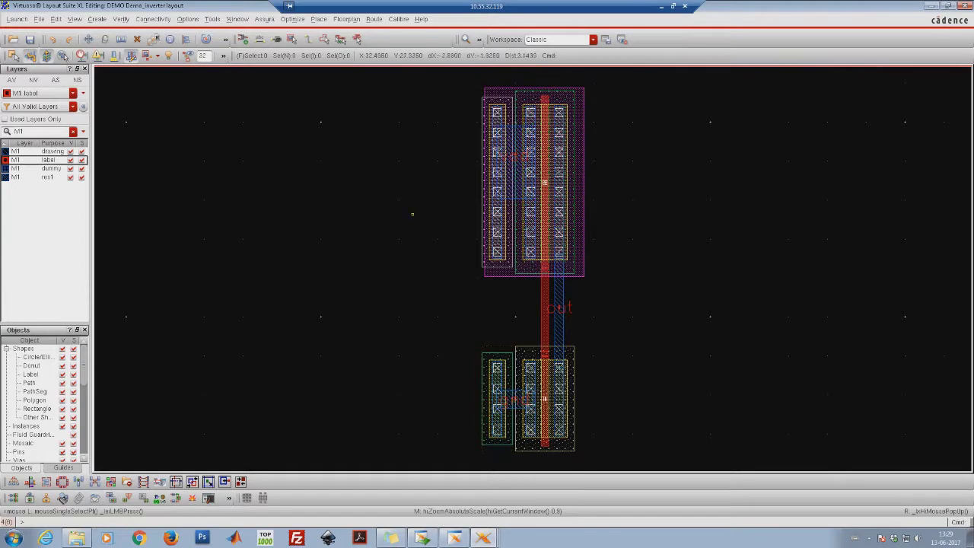
ctrl+scroll(521, 324, up, 3)
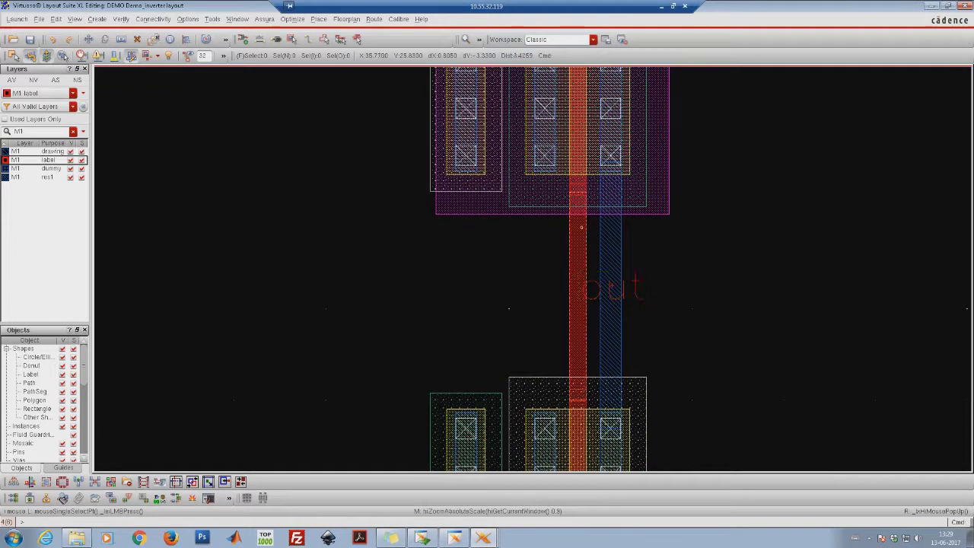
click(581, 227)
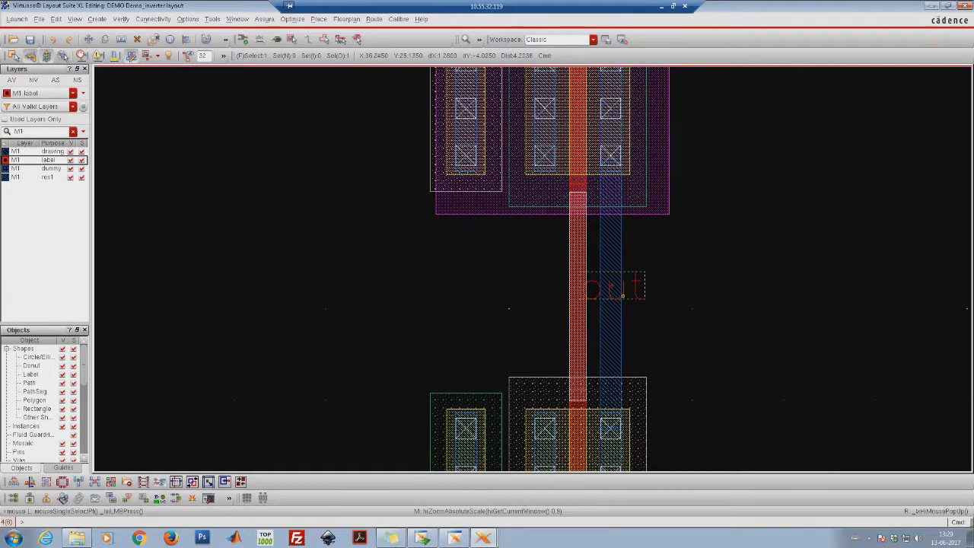
click(536, 308)
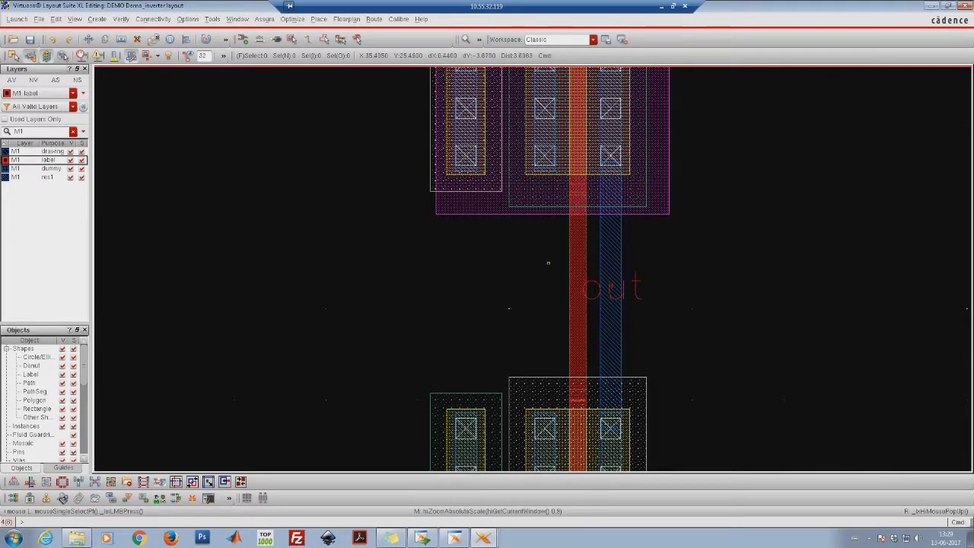
double_click(40, 135)
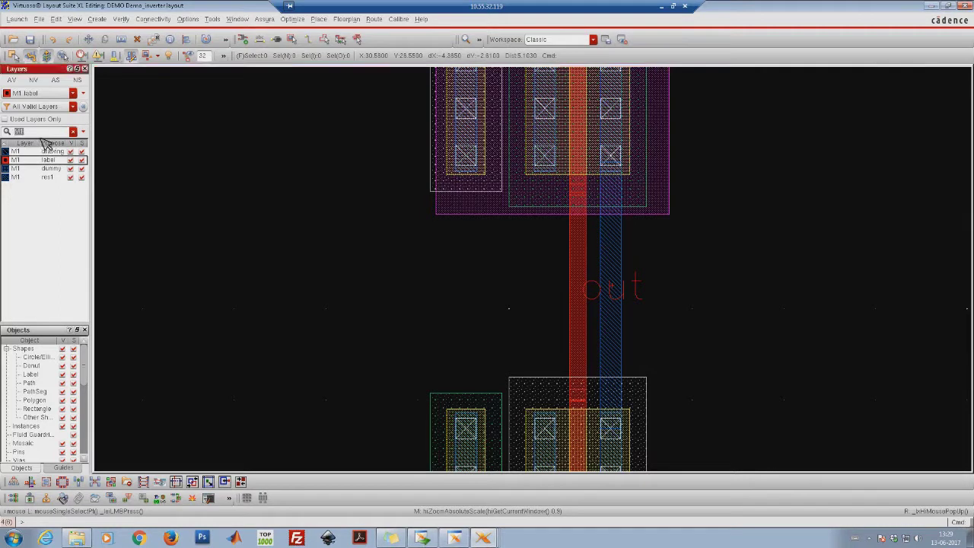
text(GC)
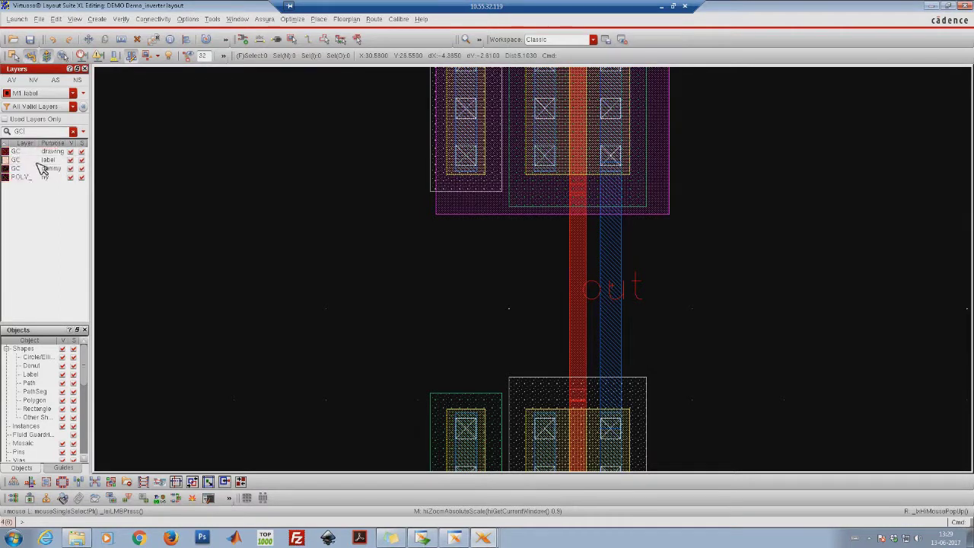
click(36, 153)
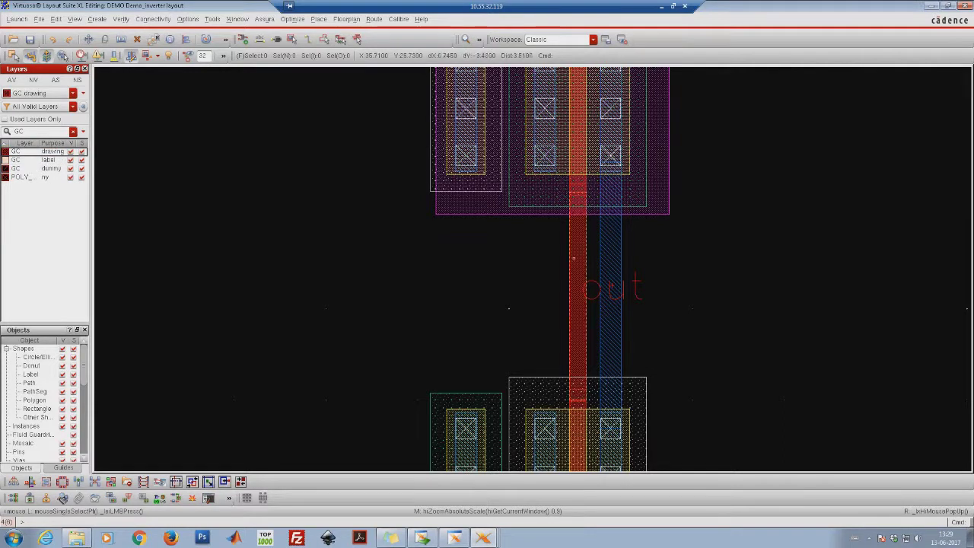
click(35, 161)
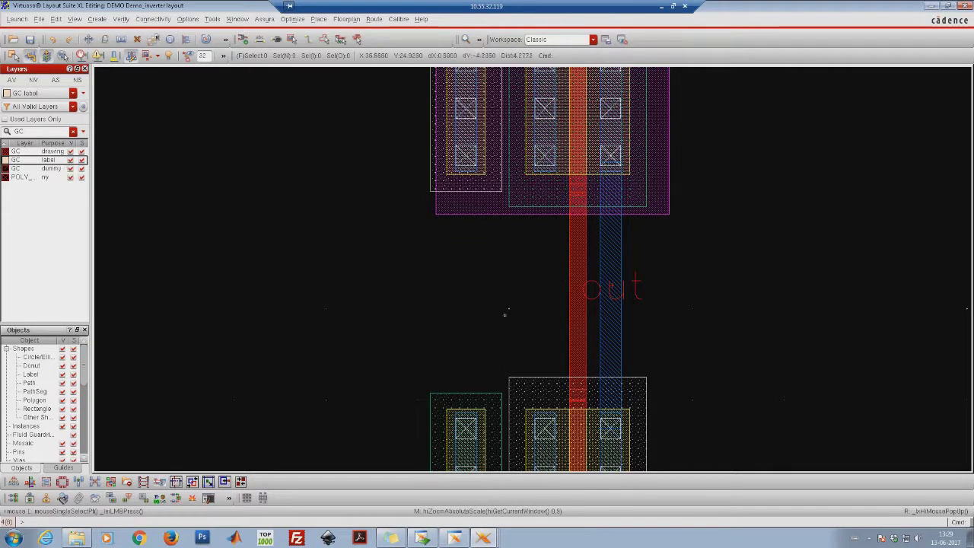
Create the label "in" on the current entry layer and place it on the poly strip joining the two gates.
key(l)
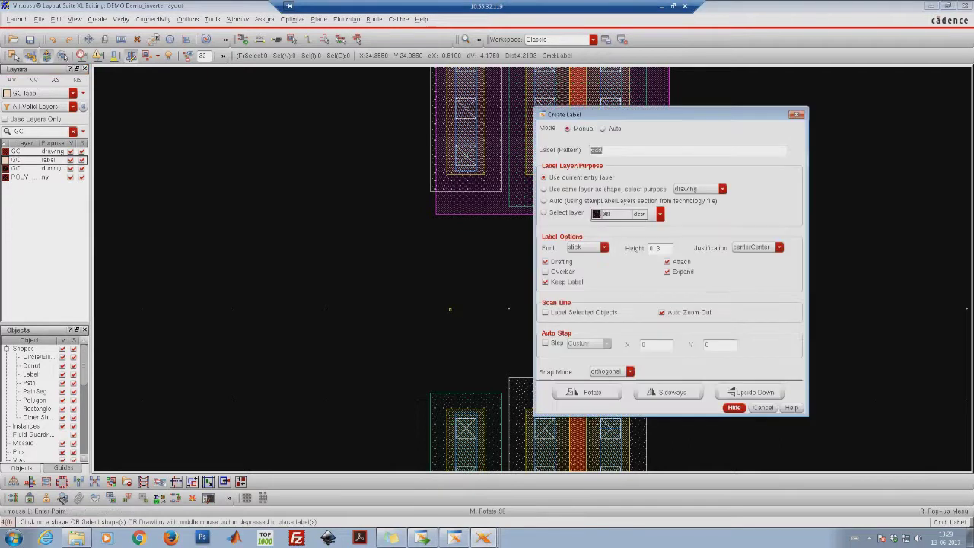
text(in)
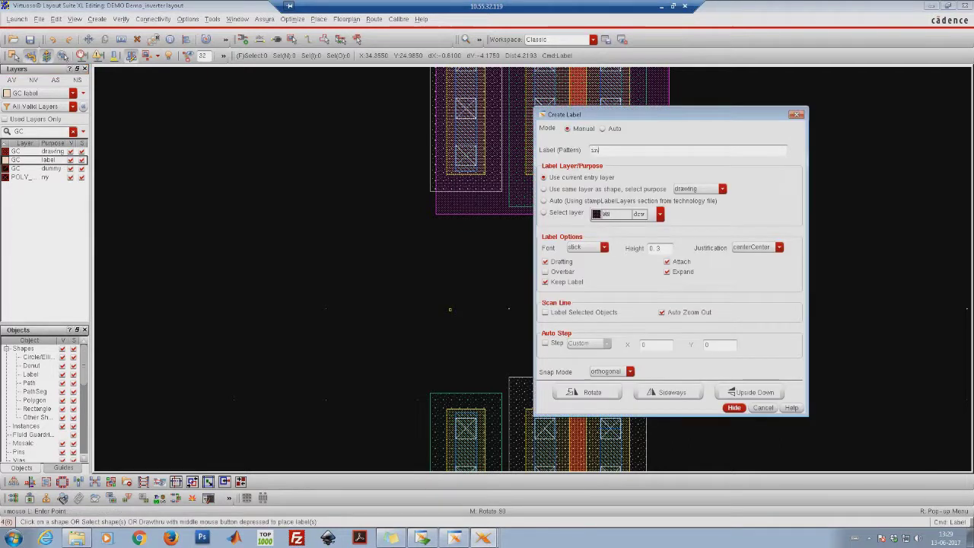
click(733, 408)
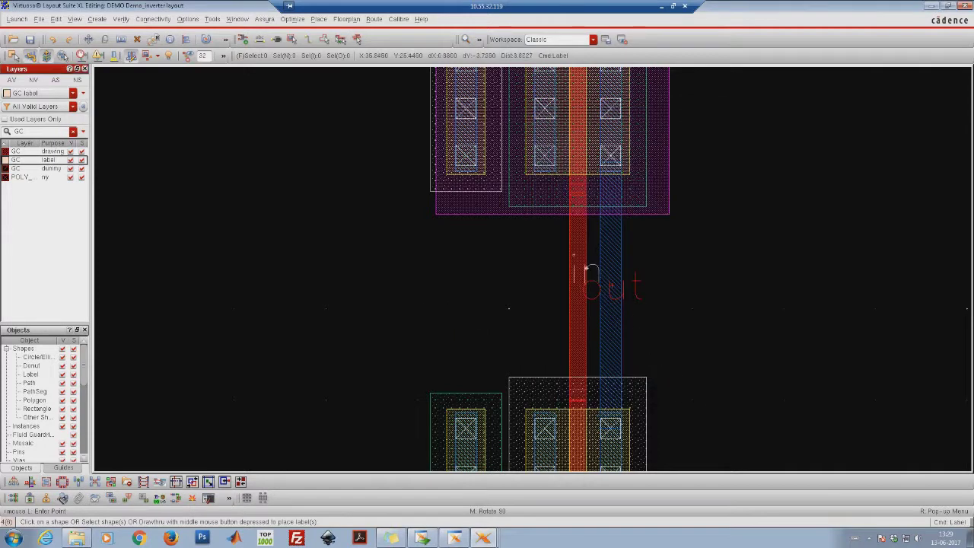
click(578, 259)
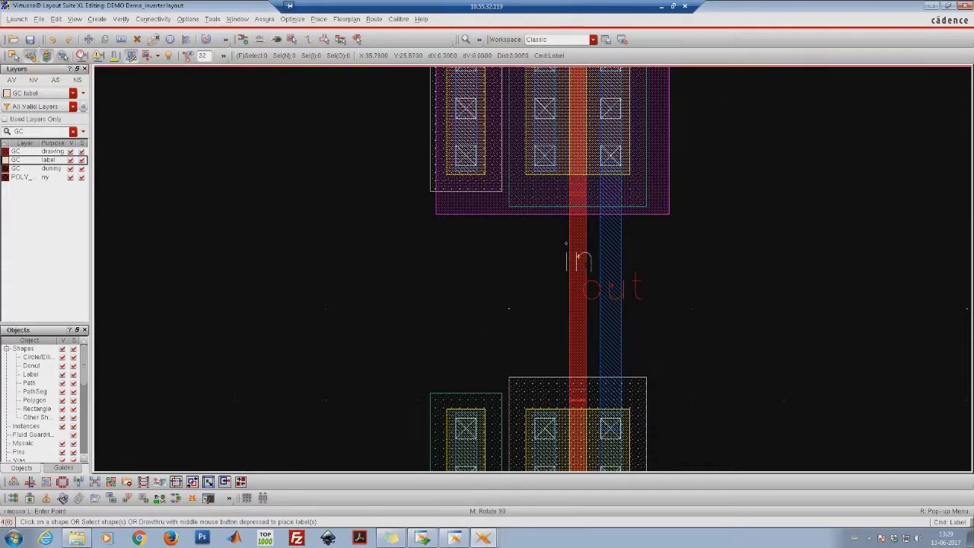
key(Escape)
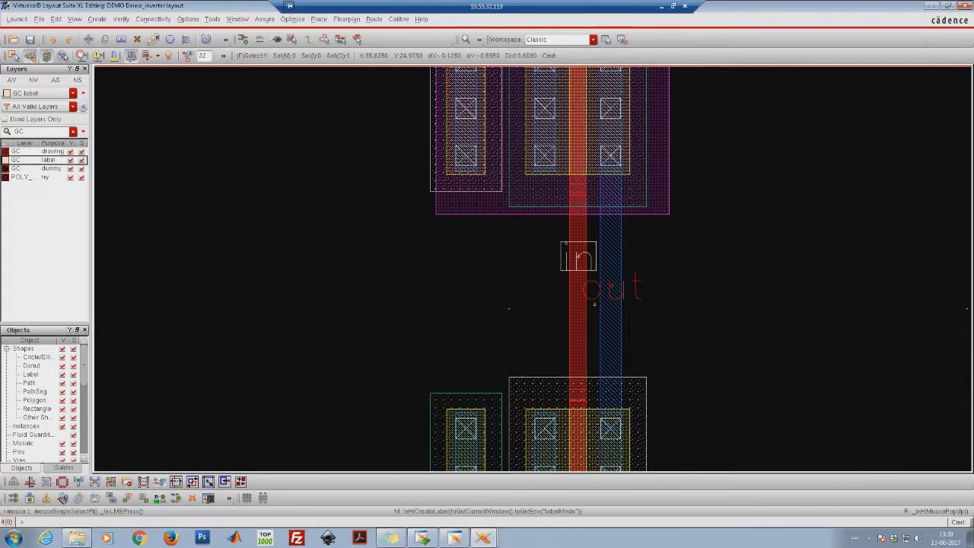
click(630, 293)
click(494, 314)
scroll(517, 316, down, 4)
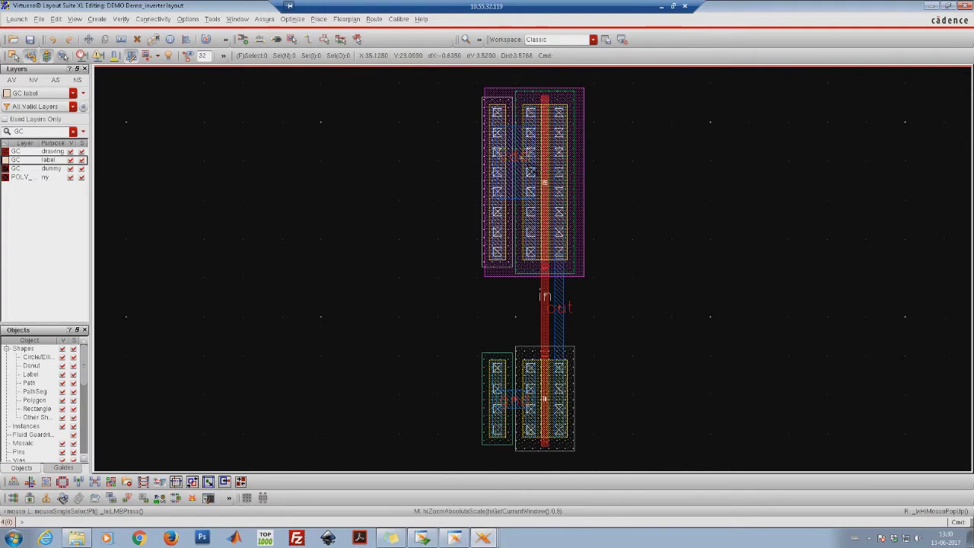